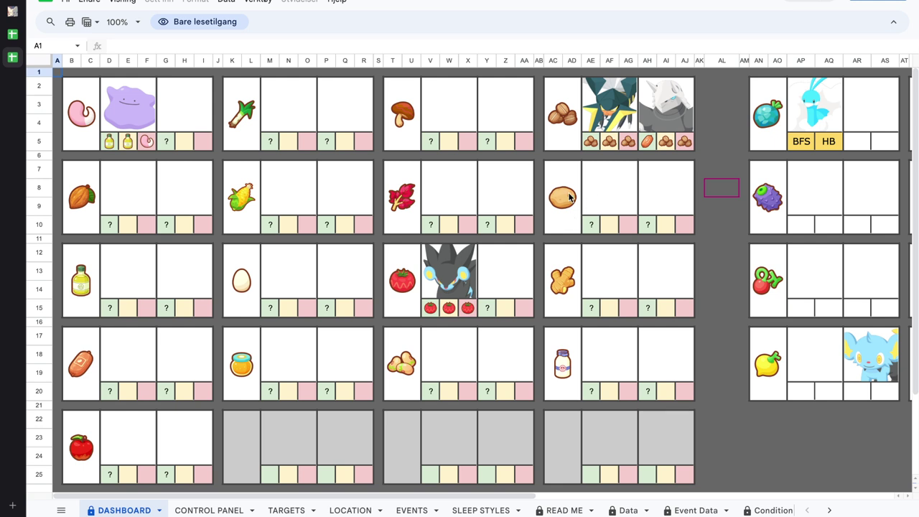
# Step: Look over the DASHBOARD sheet, from the ingredient specialist cards across to all the berry specialist cards and back
pyautogui.scroll(-1, 474, 212)
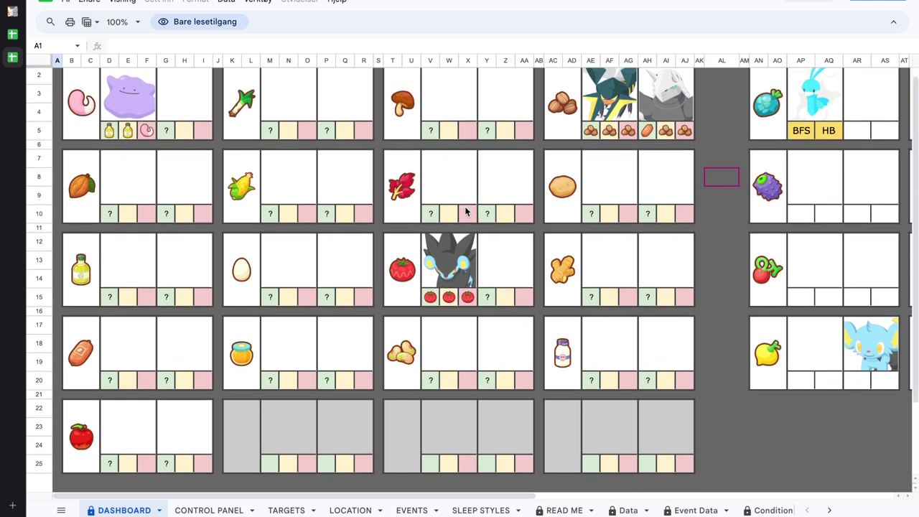
pyautogui.scroll(1, 465, 211)
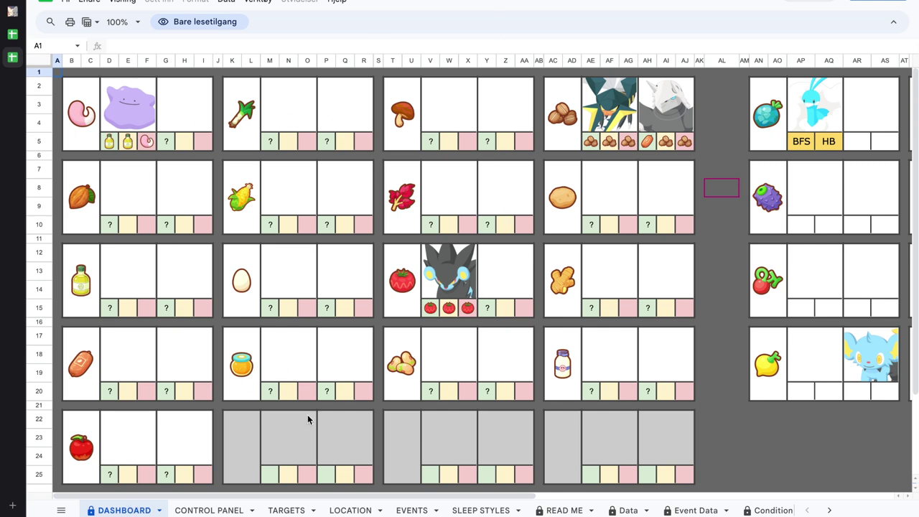
pyautogui.hscroll(10, 369, 258)
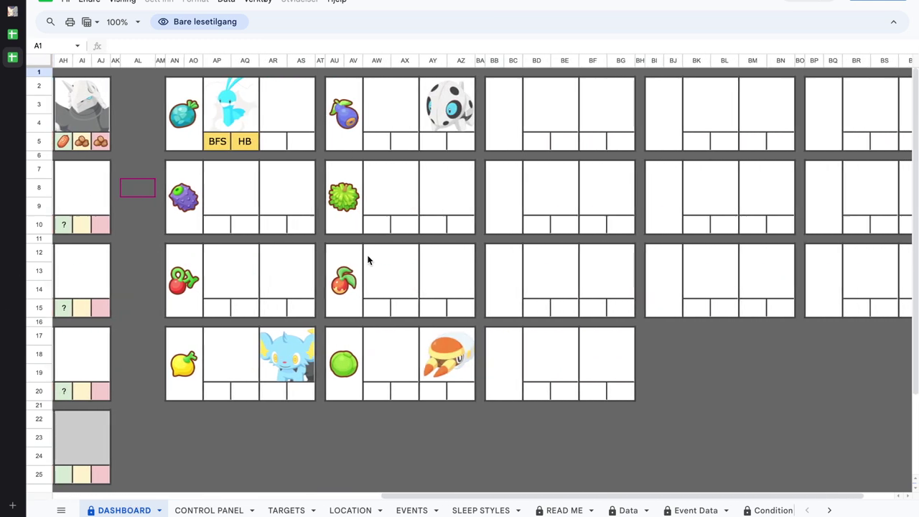
pyautogui.hscroll(1, 368, 260)
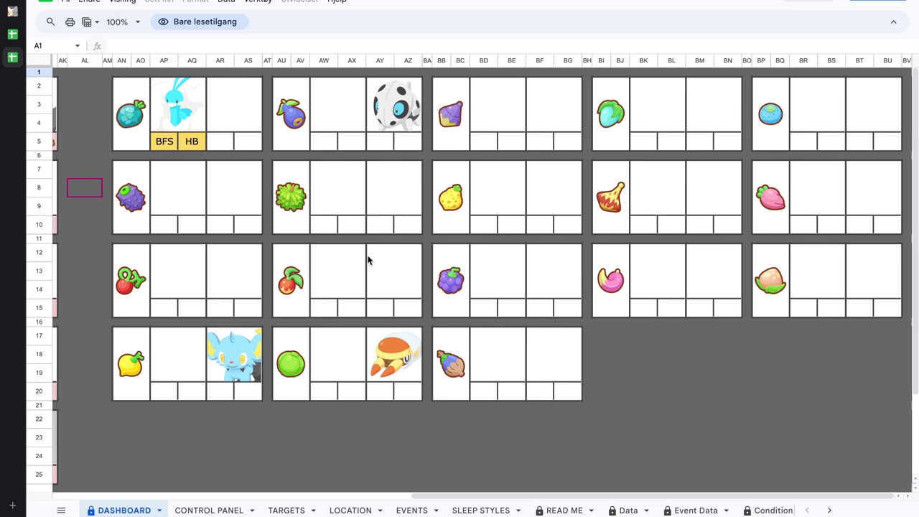
pyautogui.hscroll(-11, 370, 261)
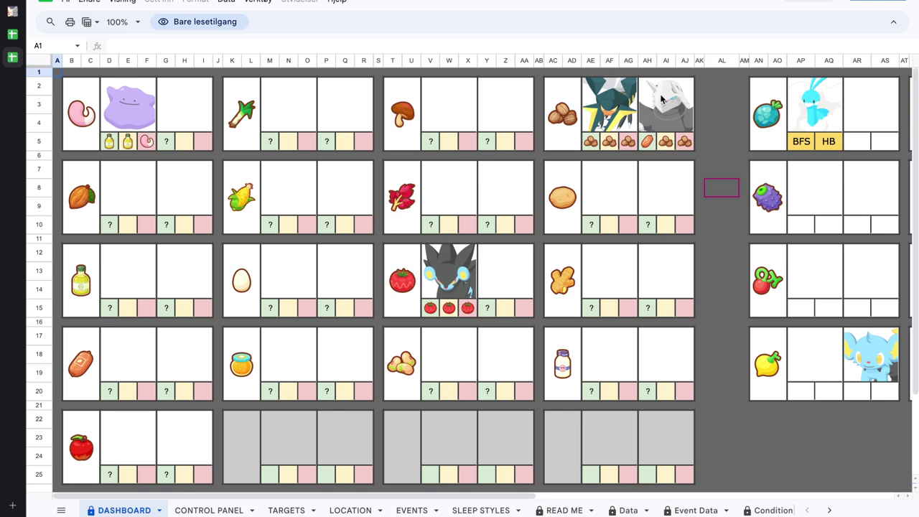
pyautogui.hscroll(6, 658, 122)
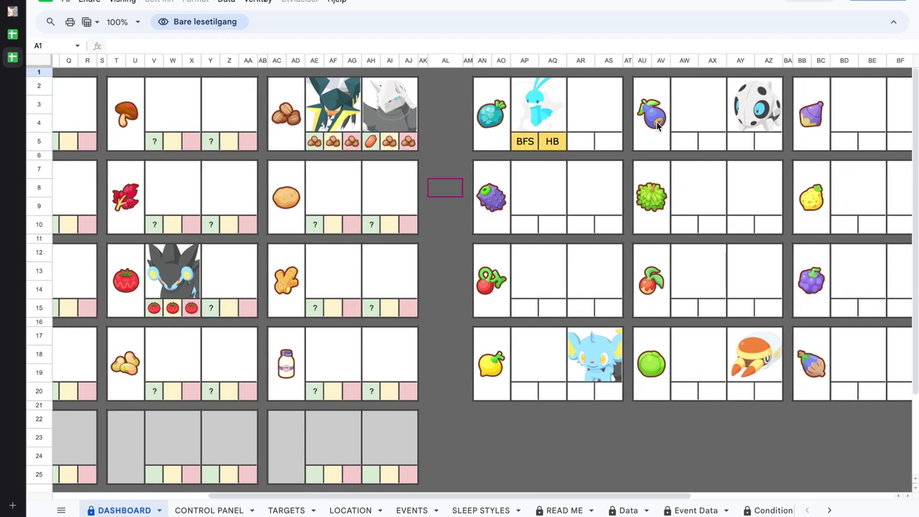
pyautogui.hscroll(5, 658, 122)
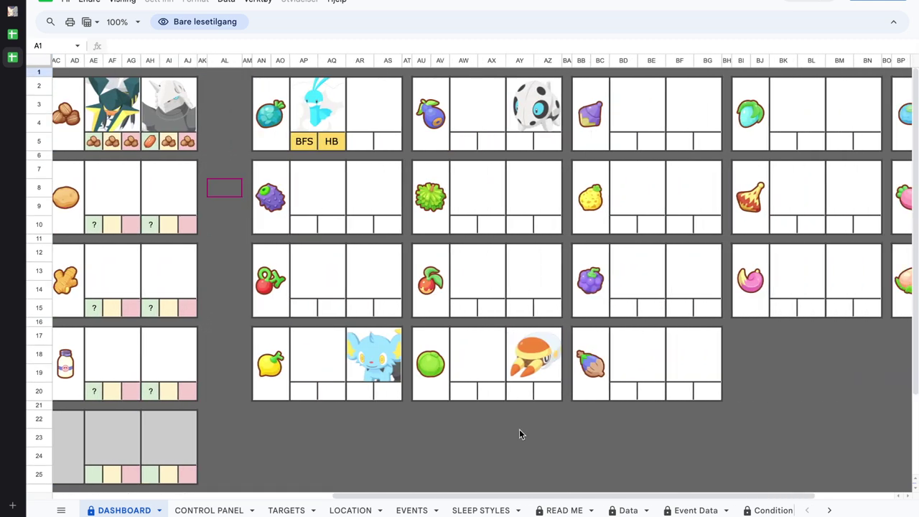
pyautogui.hscroll(-11, 411, 347)
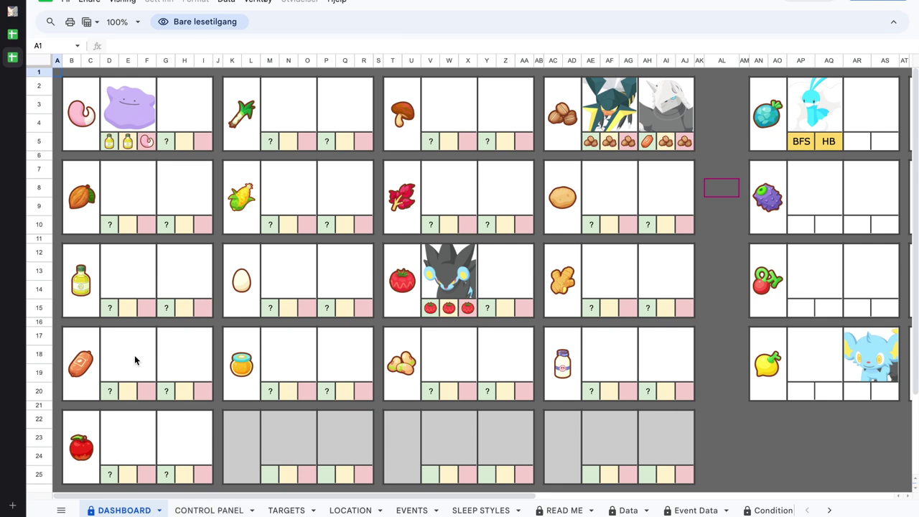
pyautogui.hscroll(10, 431, 267)
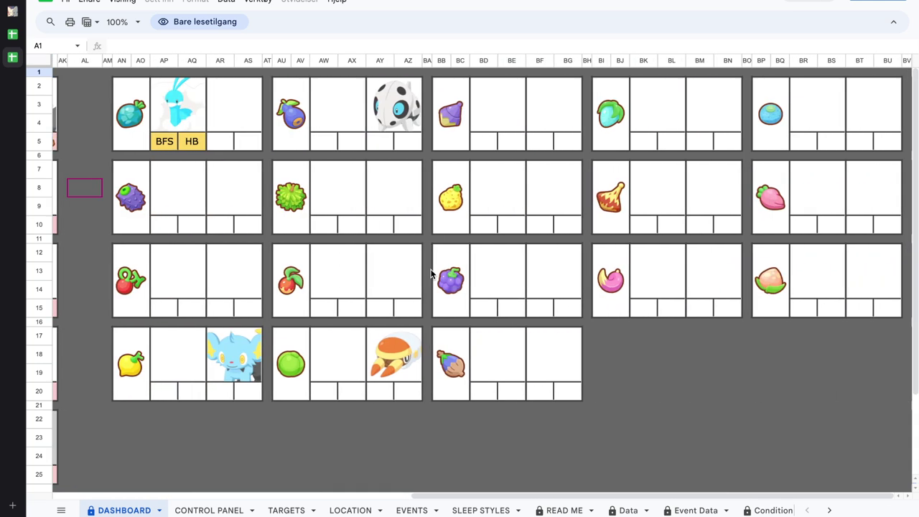
pyautogui.hscroll(-10, 430, 269)
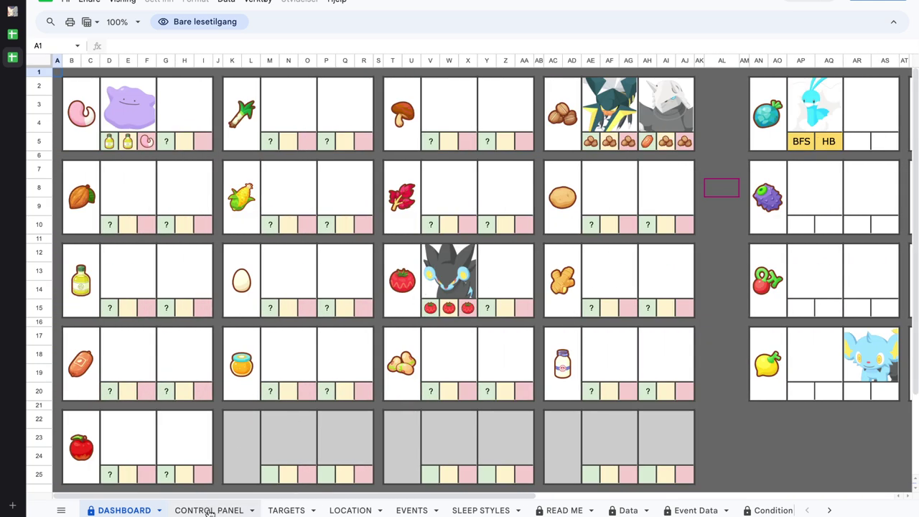
# Step: Open the CONTROL PANEL sheet and inspect the primary Ingredient Specialists' Pokémon, L30 and L60 entries
pyautogui.click(210, 511)
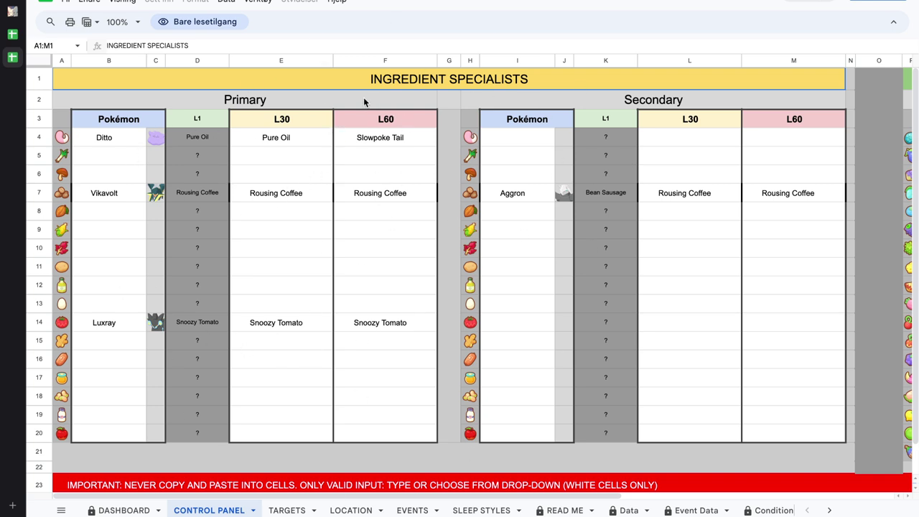
pyautogui.click(118, 139)
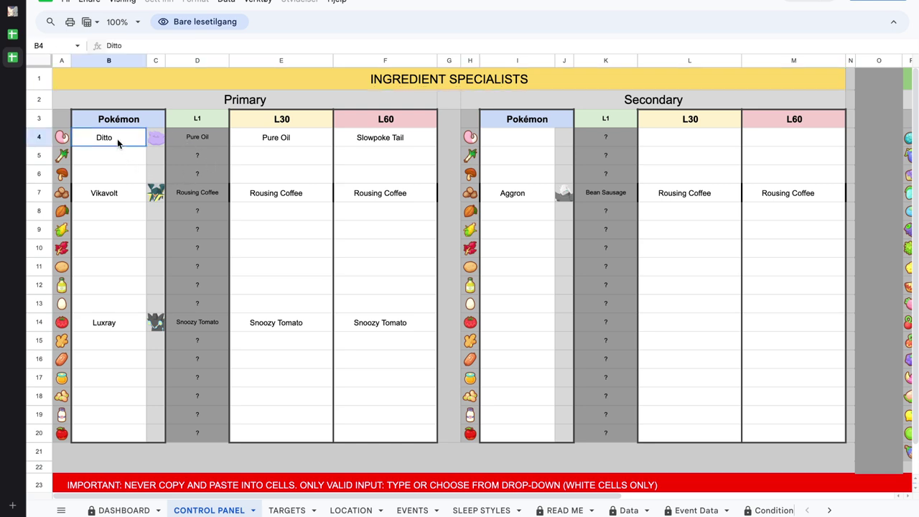
pyautogui.click(296, 141)
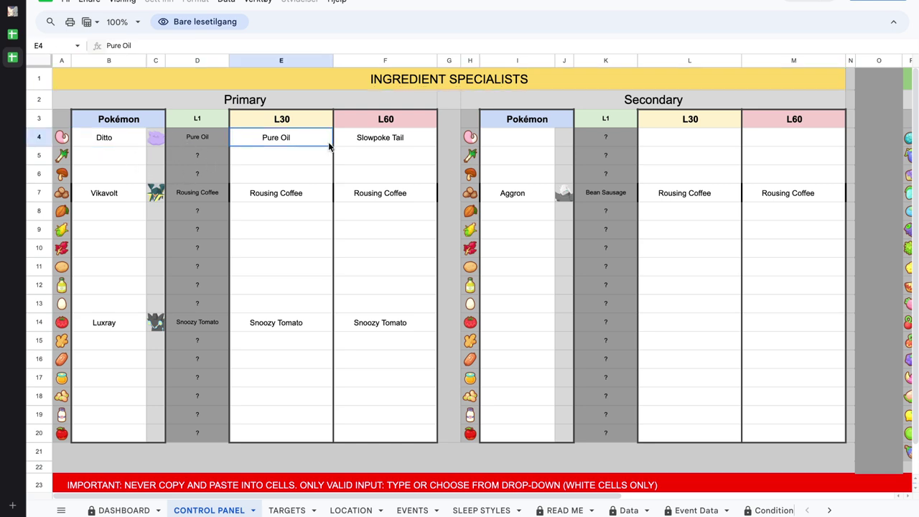
pyautogui.click(102, 159)
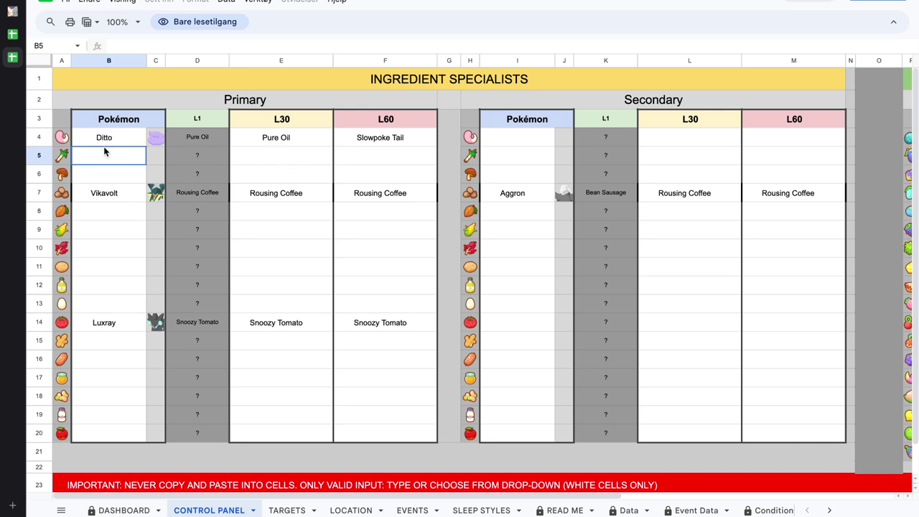
pyautogui.click(273, 159)
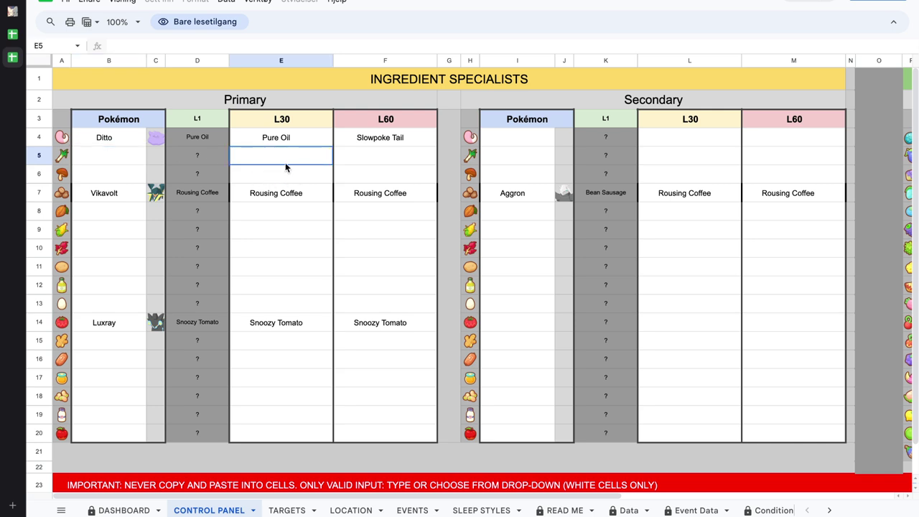
pyautogui.click(277, 120)
pyautogui.click(391, 123)
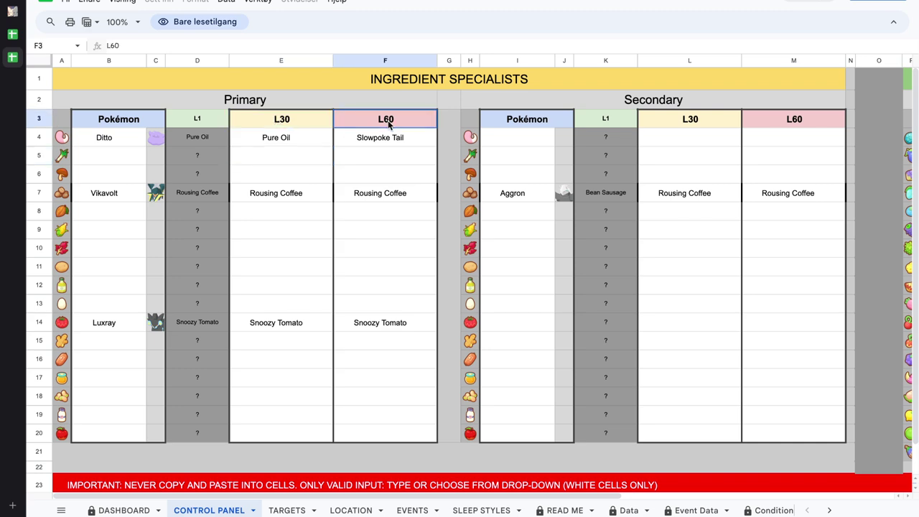
# Step: Examine the primary Berry Specialists table on the CONTROL PANEL sheet, including its berry, Pokémon, BFS and HB cells
pyautogui.hscroll(1, 363, 193)
pyautogui.hscroll(8, 358, 191)
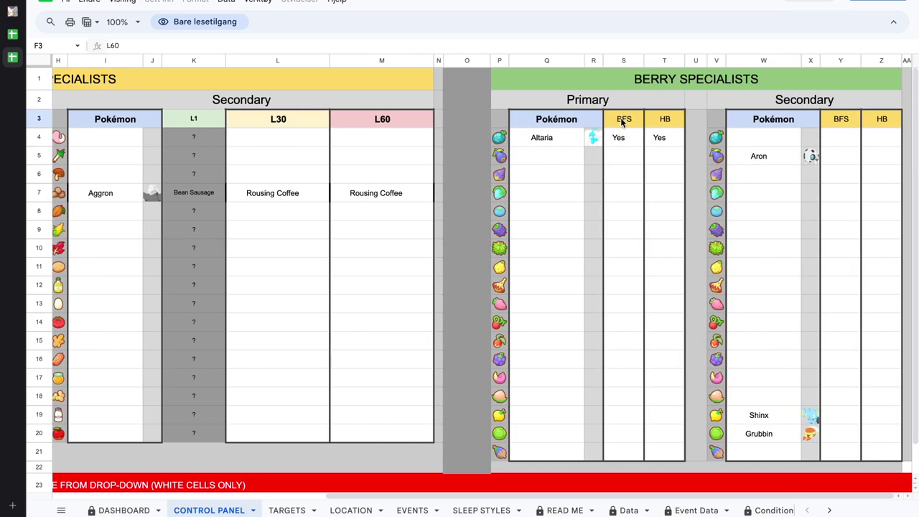
pyautogui.moveTo(555, 120); pyautogui.dragTo(562, 334)
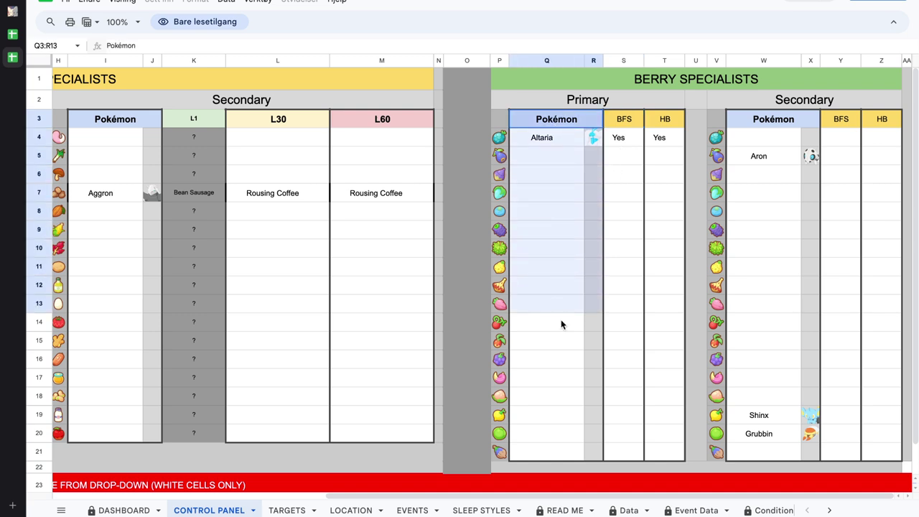
pyautogui.click(524, 191)
pyautogui.moveTo(495, 193); pyautogui.dragTo(662, 192)
pyautogui.click(625, 192)
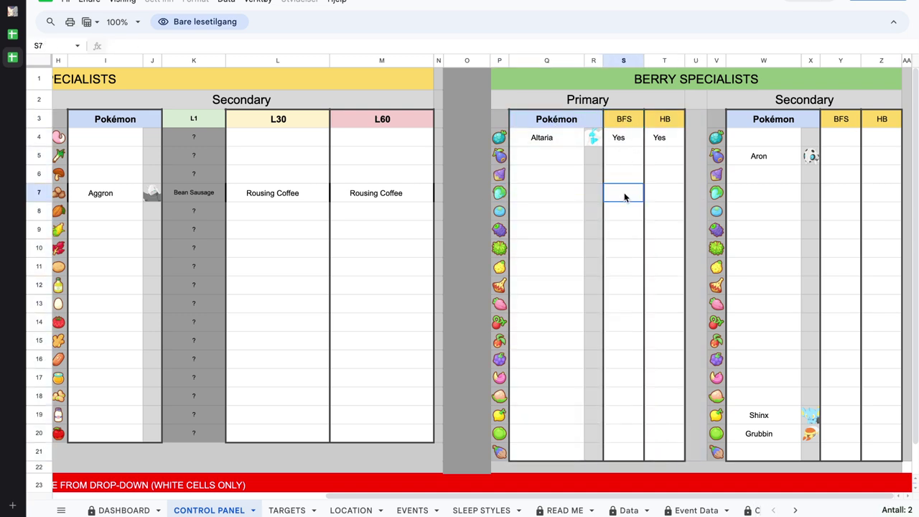
pyautogui.click(664, 193)
pyautogui.moveTo(564, 139); pyautogui.dragTo(658, 147)
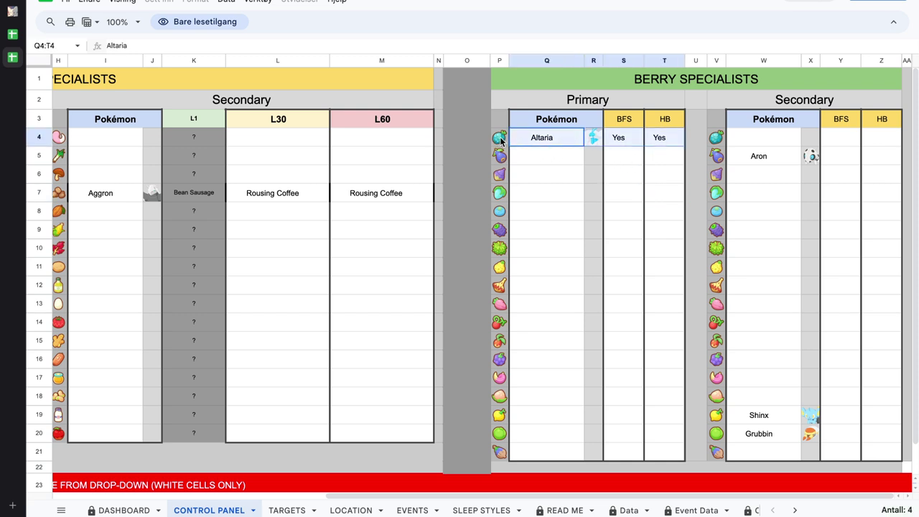
pyautogui.moveTo(498, 140); pyautogui.dragTo(503, 463)
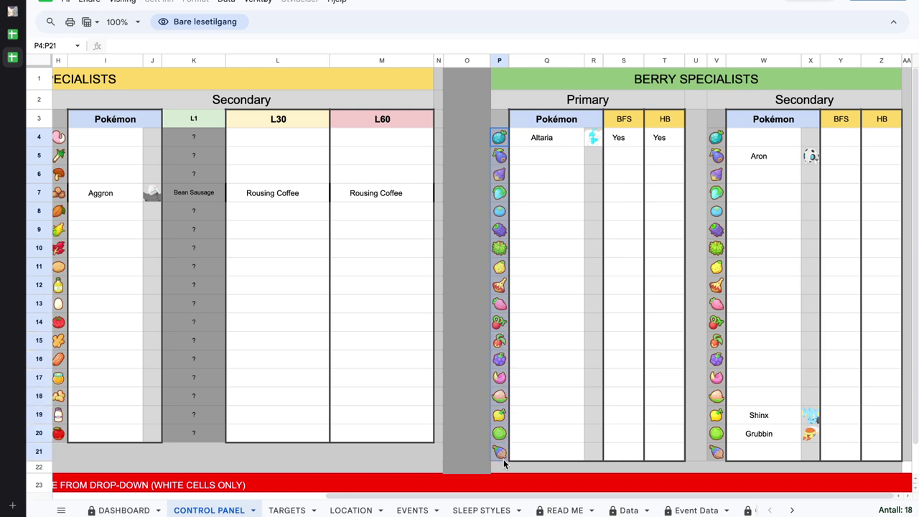
pyautogui.moveTo(551, 143); pyautogui.dragTo(652, 139)
pyautogui.click(548, 157)
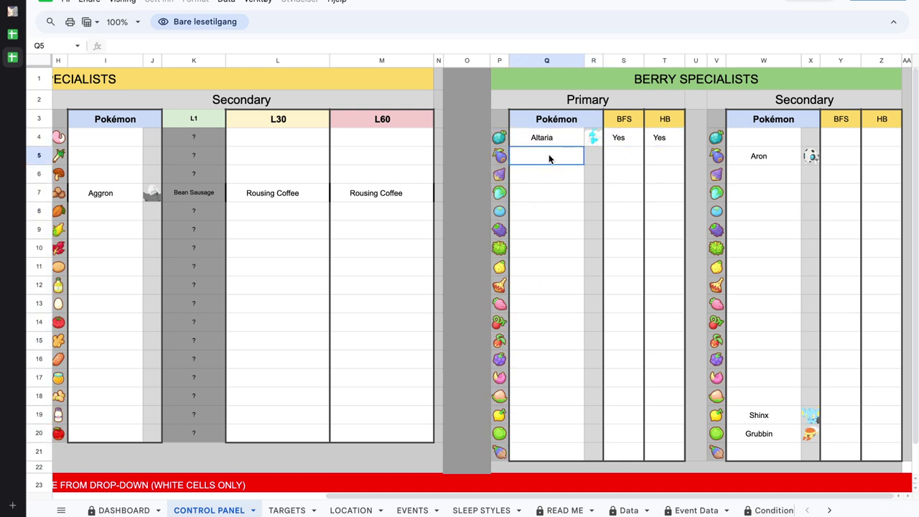
pyautogui.hscroll(-10, 553, 183)
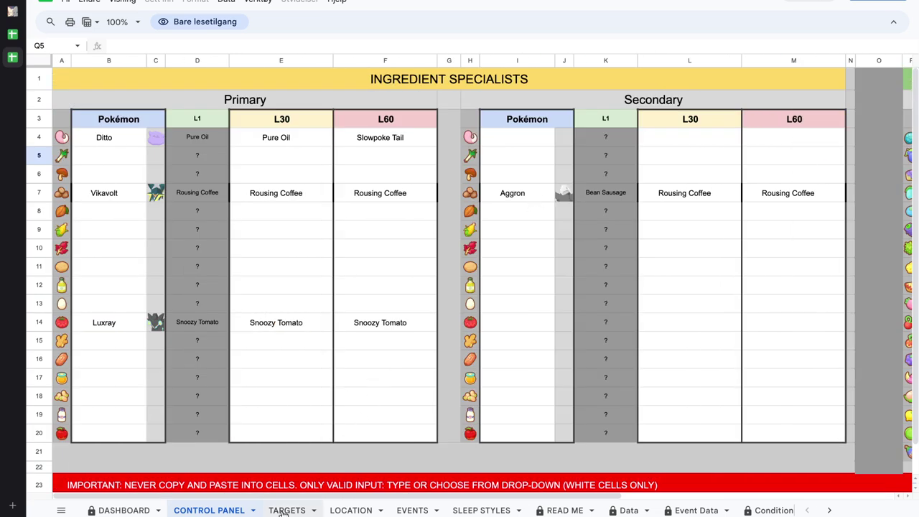
# Step: View the TARGETS sheet and review the LOCATION sheet's full list of Pokémon names with their sleep types per island
pyautogui.click(287, 511)
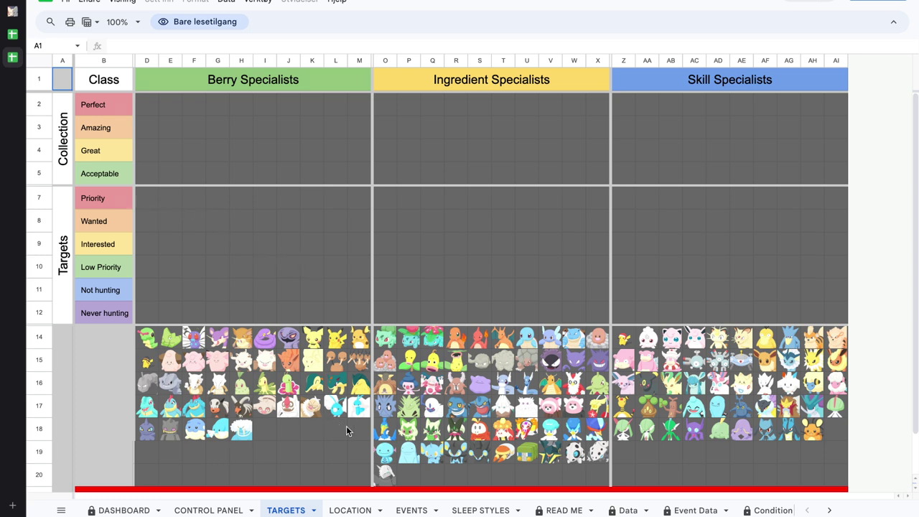
pyautogui.click(352, 511)
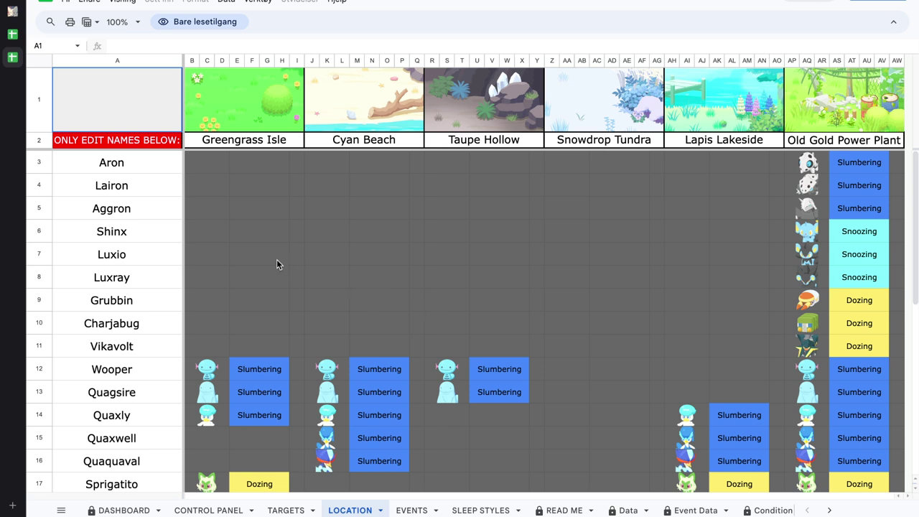
pyautogui.click(136, 167)
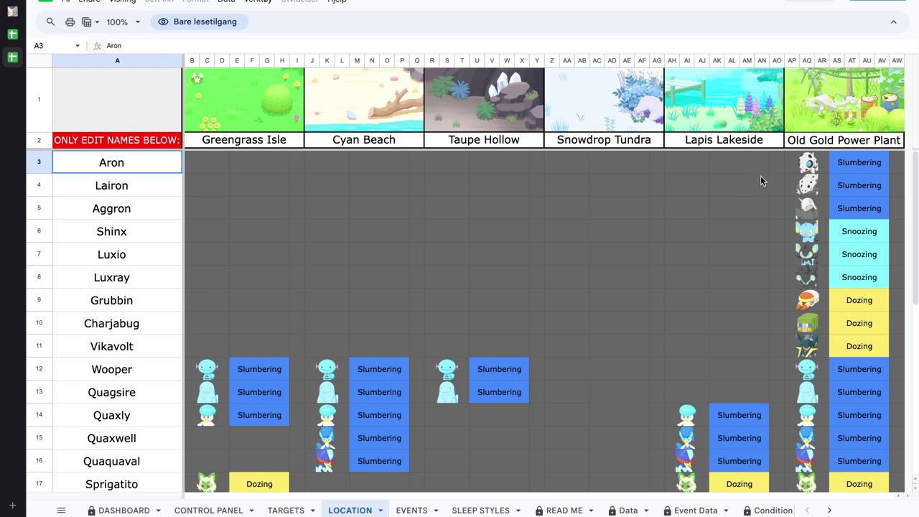
pyautogui.scroll(-3, 695, 198)
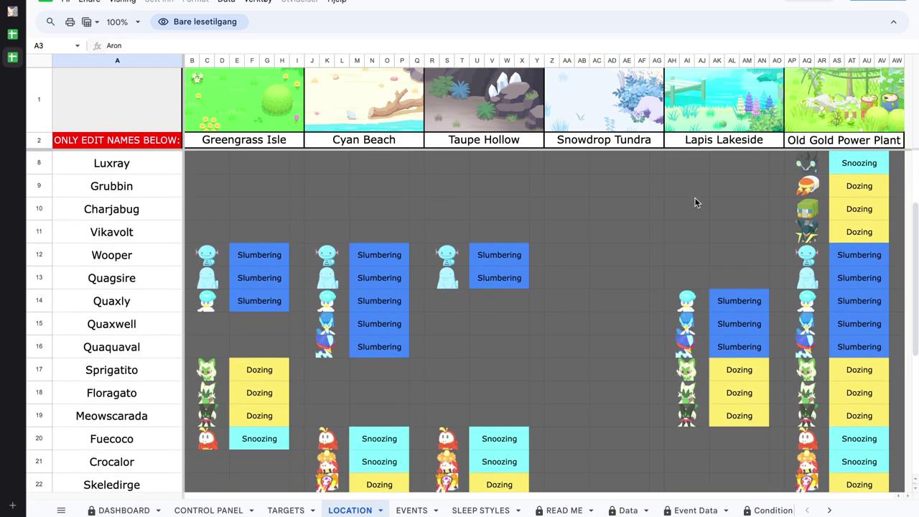
pyautogui.scroll(-5, 695, 201)
pyautogui.scroll(-2, 694, 203)
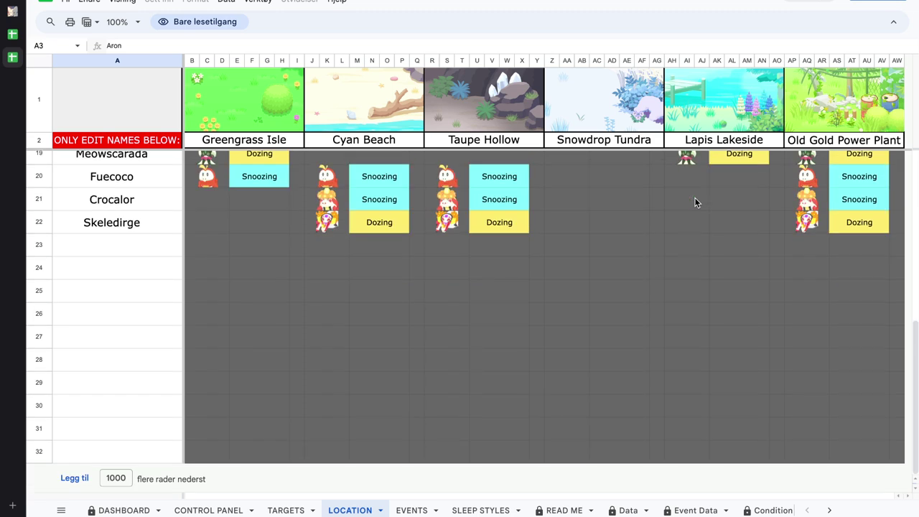
pyautogui.scroll(8, 695, 202)
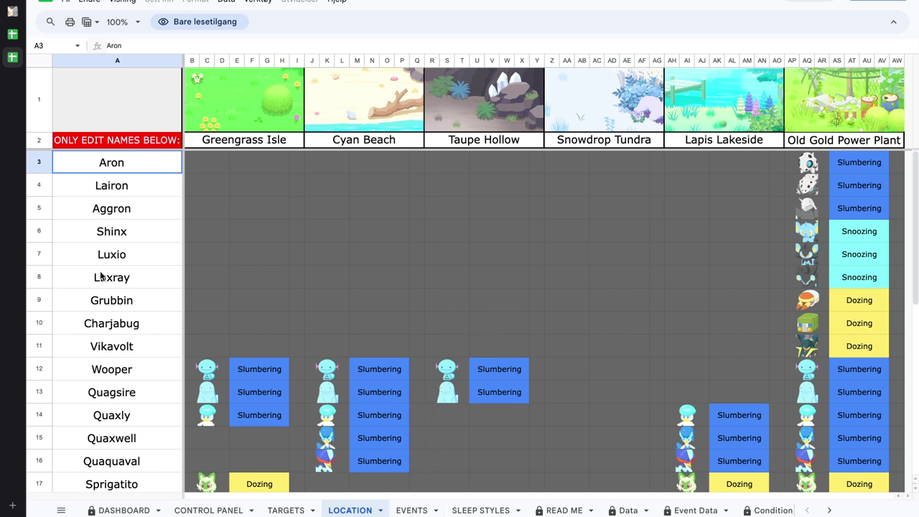
# Step: Revisit a Berry Specialist image on the TARGETS sheet and select the Lairon name cell on the LOCATION sheet
pyautogui.click(301, 510)
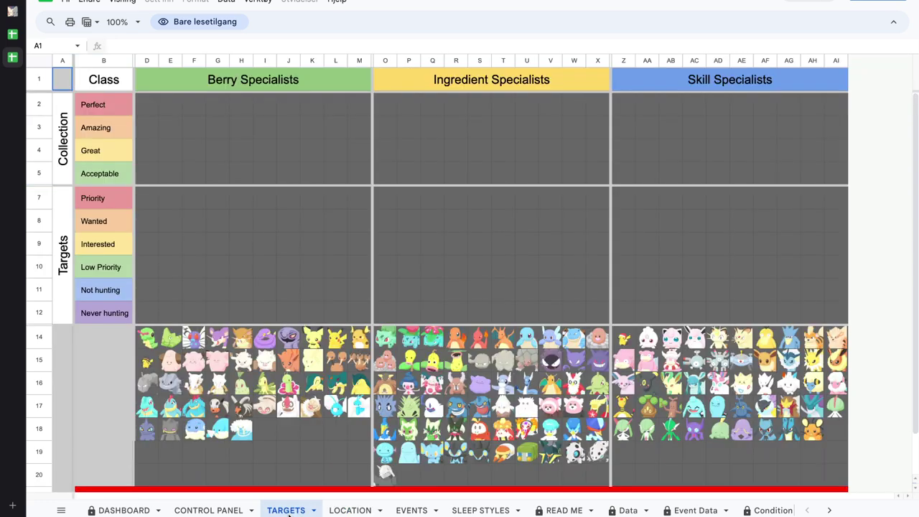
pyautogui.click(321, 346)
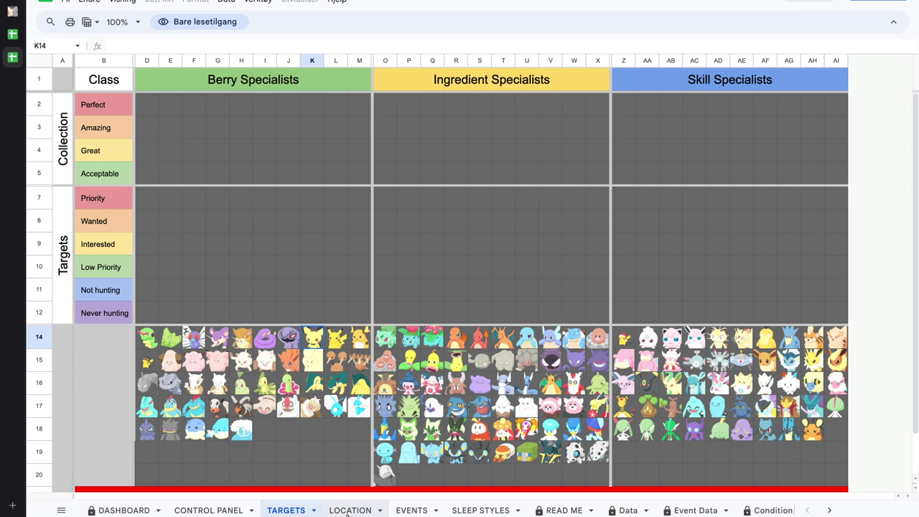
pyautogui.click(349, 511)
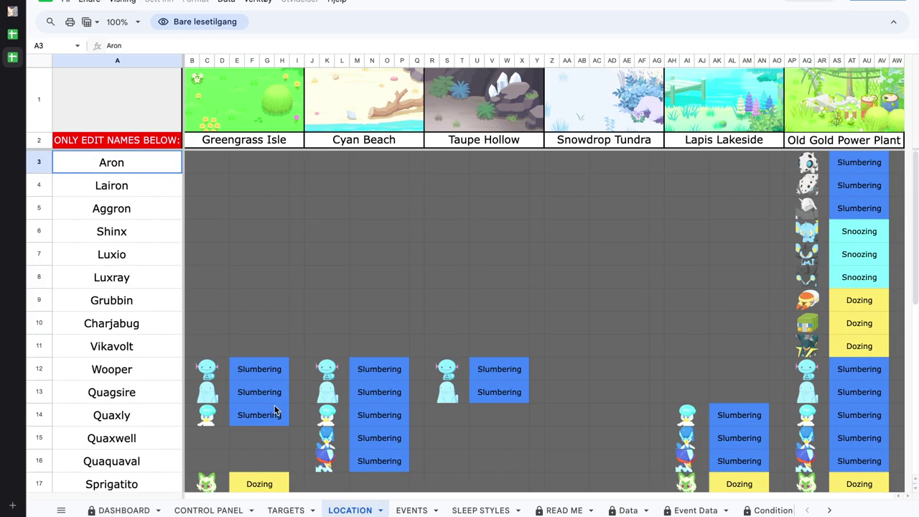
pyautogui.click(134, 187)
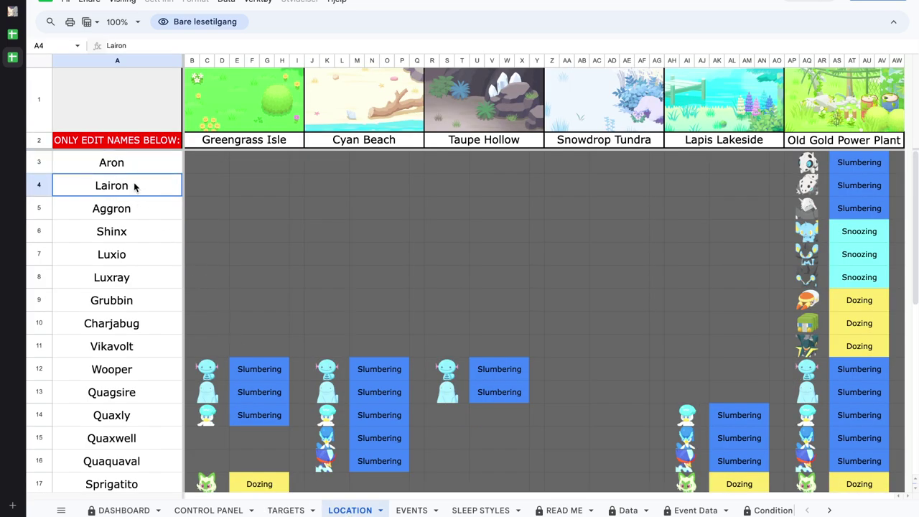
# Step: Open the EVENTS sheet and select the event chooser cell
pyautogui.click(414, 511)
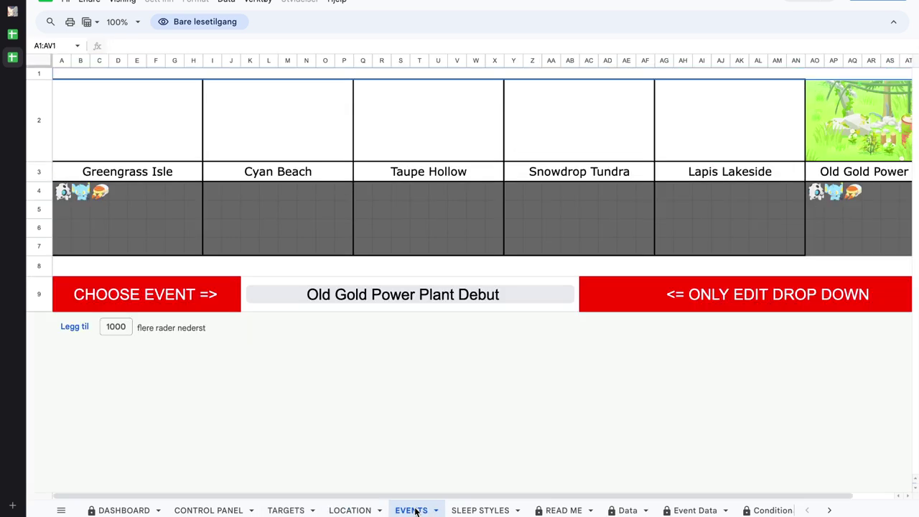
pyautogui.click(431, 299)
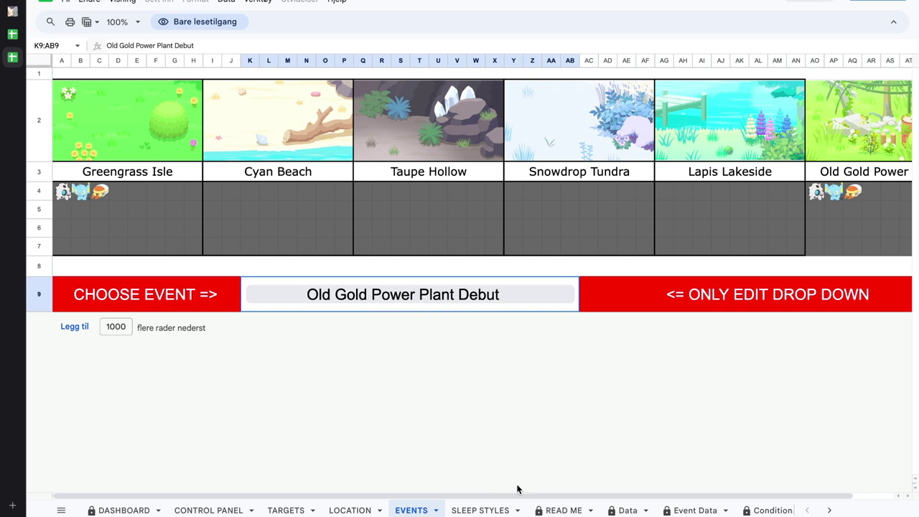
# Step: Review the Event Data sheet's list of Pokémon per event, including its farther columns, and return to the EVENTS sheet
pyautogui.moveTo(657, 510)
pyautogui.click(691, 510)
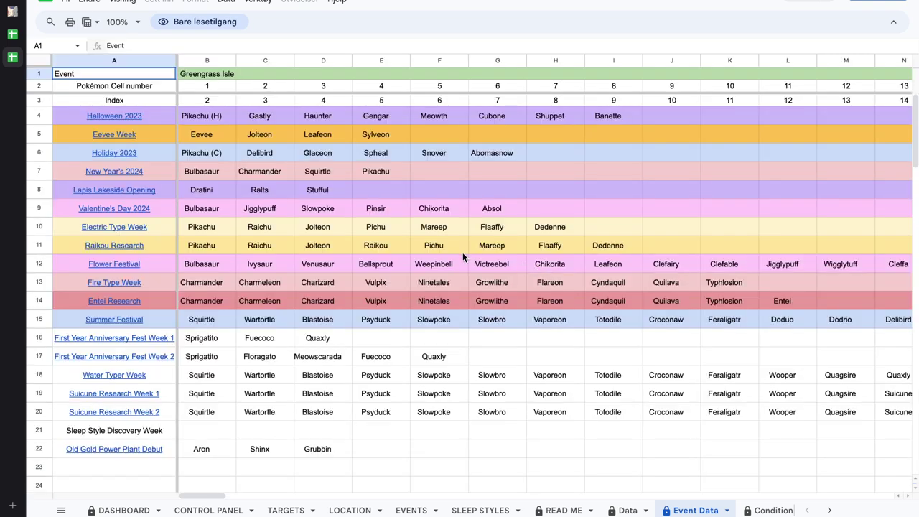
pyautogui.hscroll(10, 460, 263)
pyautogui.hscroll(-10, 456, 267)
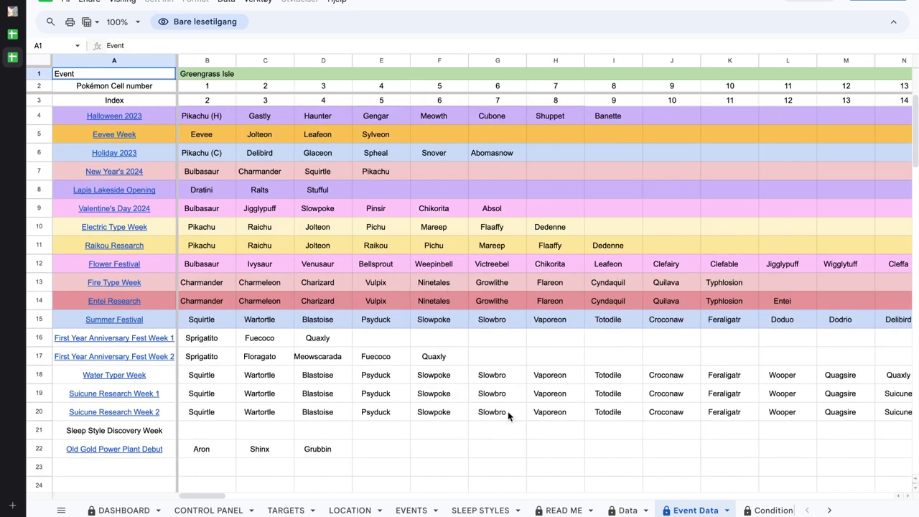
pyautogui.click(411, 510)
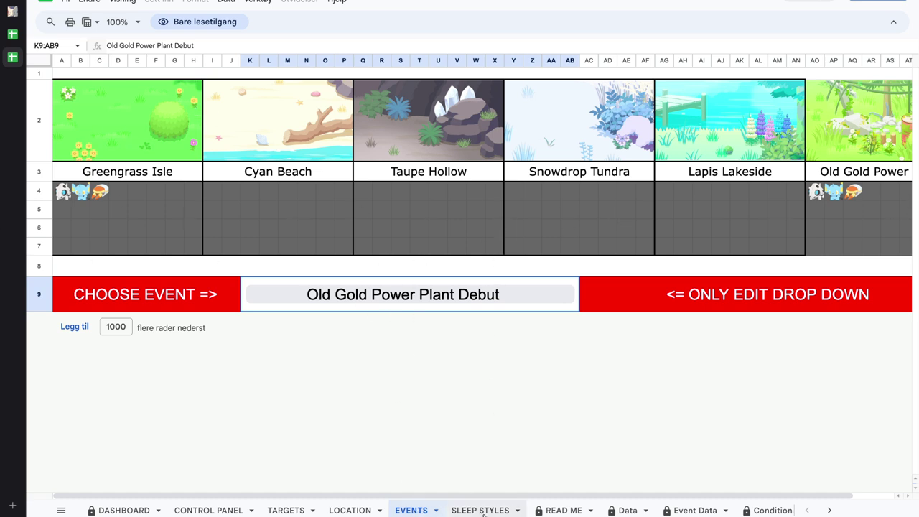
# Step: Open the SLEEP STYLES sheet and review its full Pokémon list with star checkboxes and Ditto columns
pyautogui.click(480, 510)
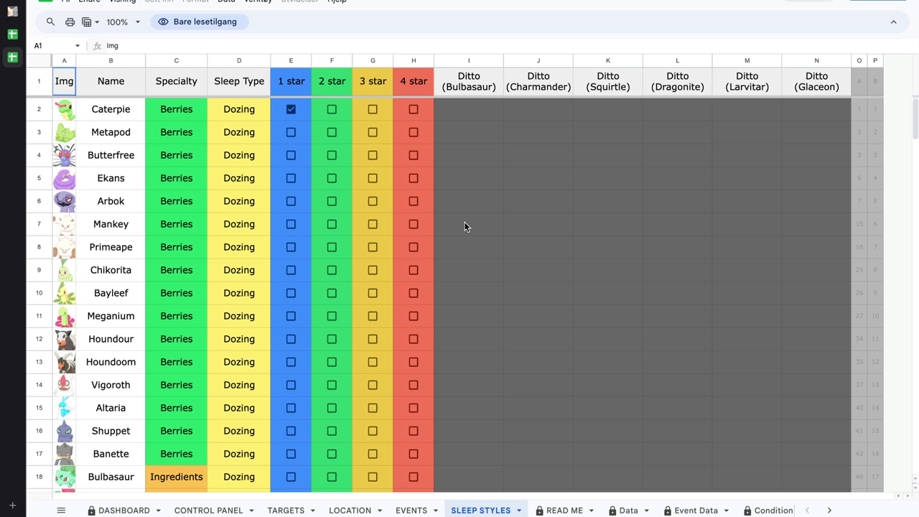
pyautogui.scroll(-12, 469, 235)
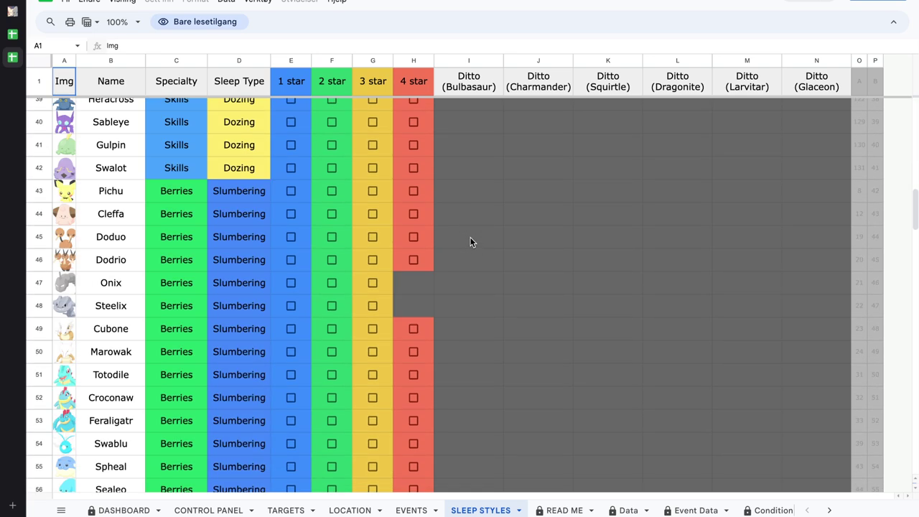
pyautogui.scroll(-20, 471, 241)
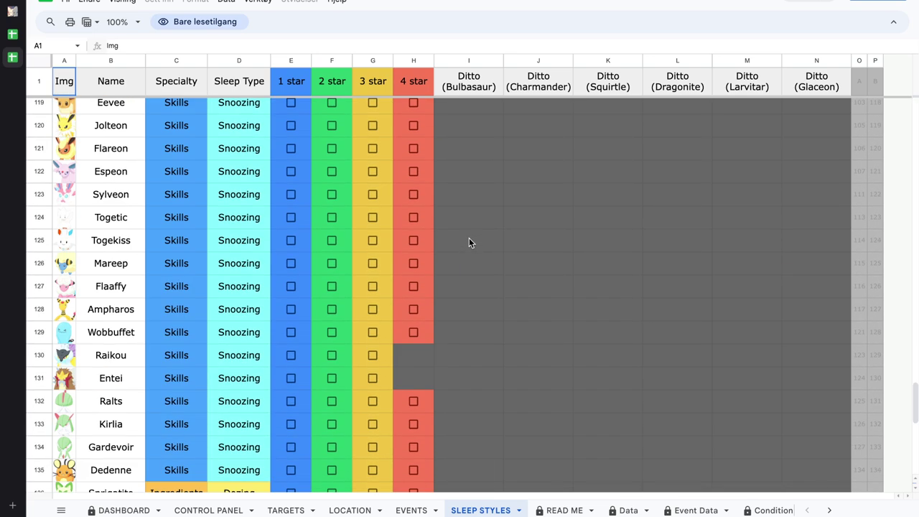
pyautogui.scroll(7, 469, 242)
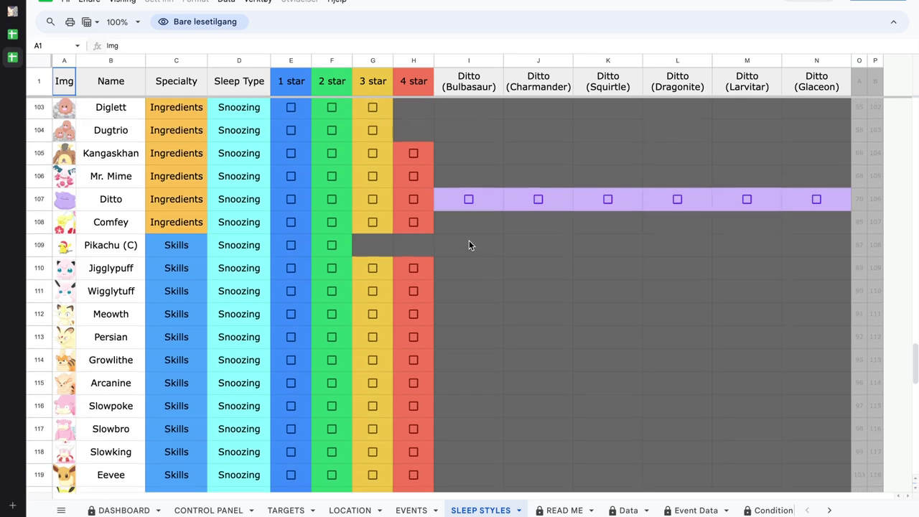
pyautogui.scroll(20, 469, 246)
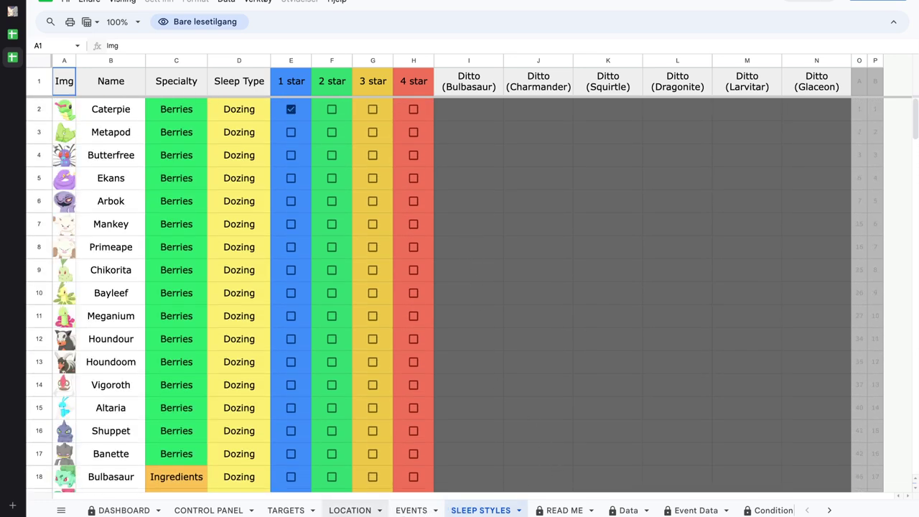
# Step: Revisit the TARGETS, LOCATION, EVENTS and SLEEP STYLES sheets in turn
pyautogui.click(285, 510)
pyautogui.click(351, 510)
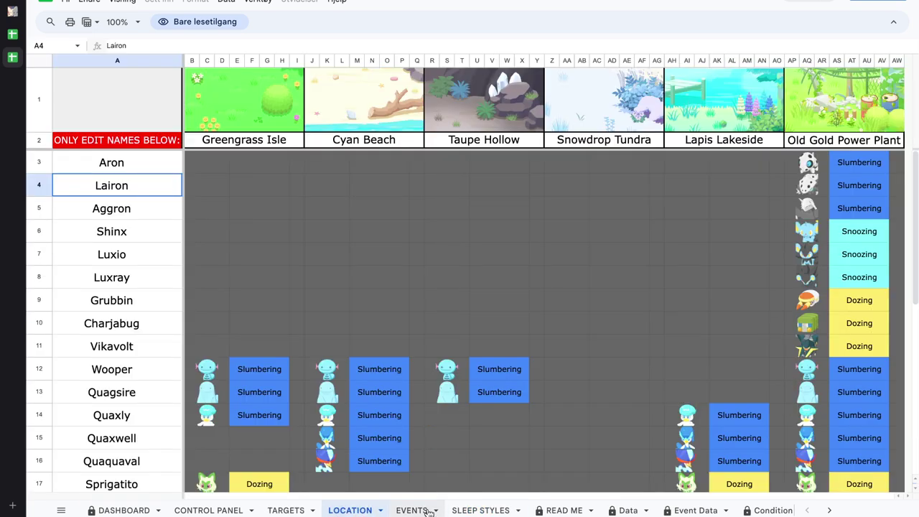
pyautogui.click(416, 511)
pyautogui.click(490, 510)
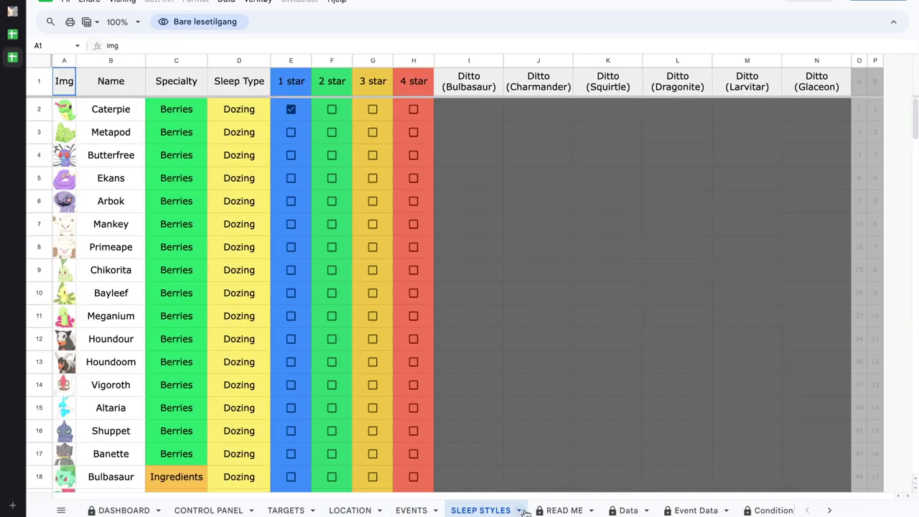
# Step: Read through the READ ME sheet's access, usage, version and pro-tip sections, and check where the command for making a copy is found
pyautogui.click(534, 511)
pyautogui.scroll(-1, 366, 330)
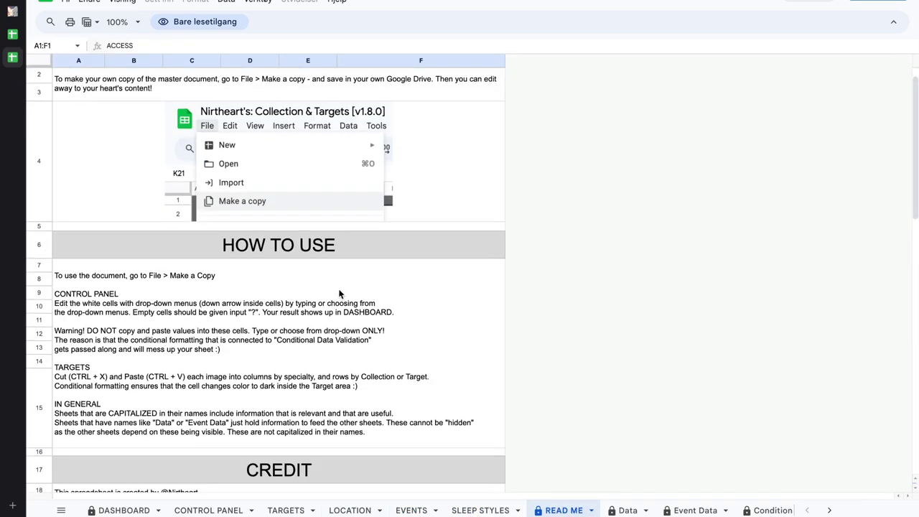
pyautogui.click(65, 4)
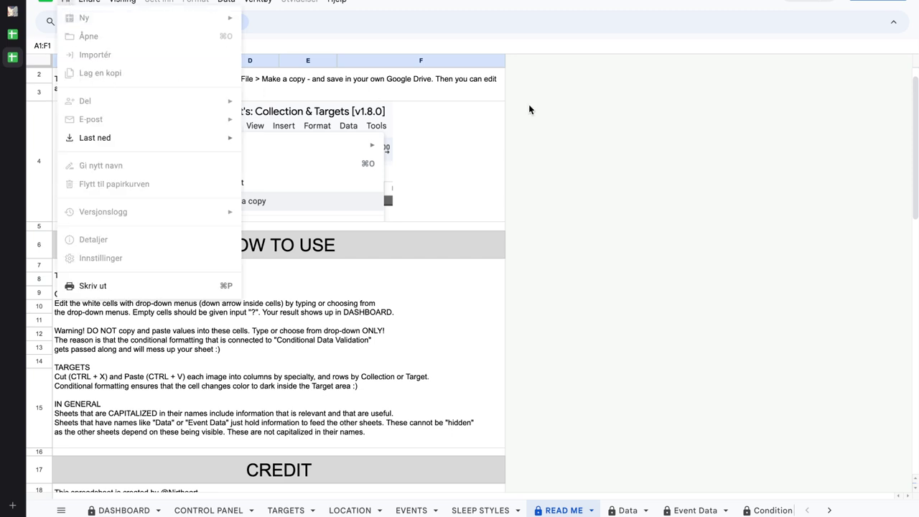
pyautogui.click(425, 175)
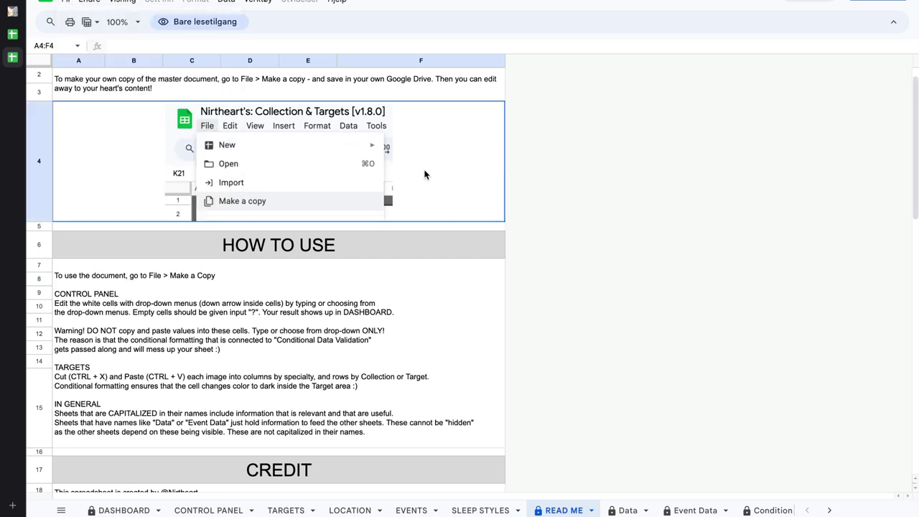
pyautogui.scroll(1, 374, 245)
pyautogui.scroll(-10, 370, 251)
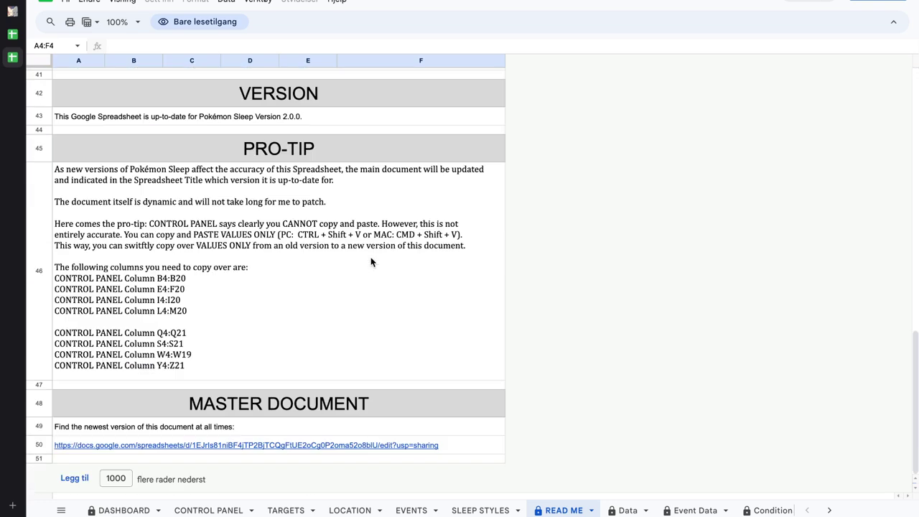
pyautogui.scroll(10, 370, 263)
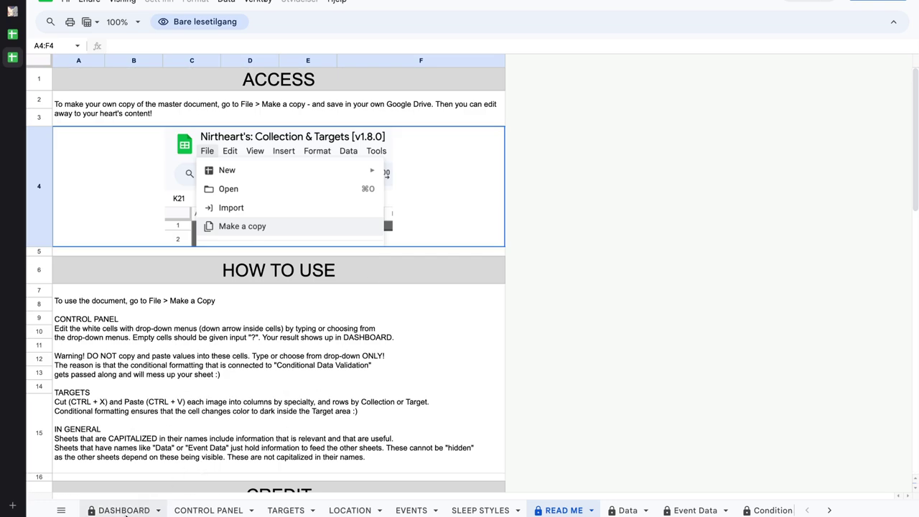
# Step: Revisit the DASHBOARD sheet, switch to the personal copy of the Pokémon Organizer spreadsheet and open its DASHBOARD
pyautogui.click(124, 510)
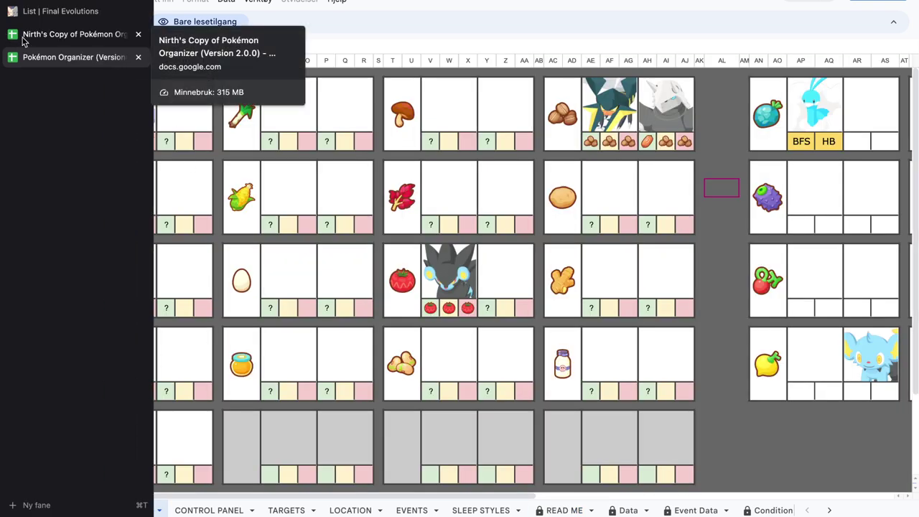
pyautogui.click(25, 42)
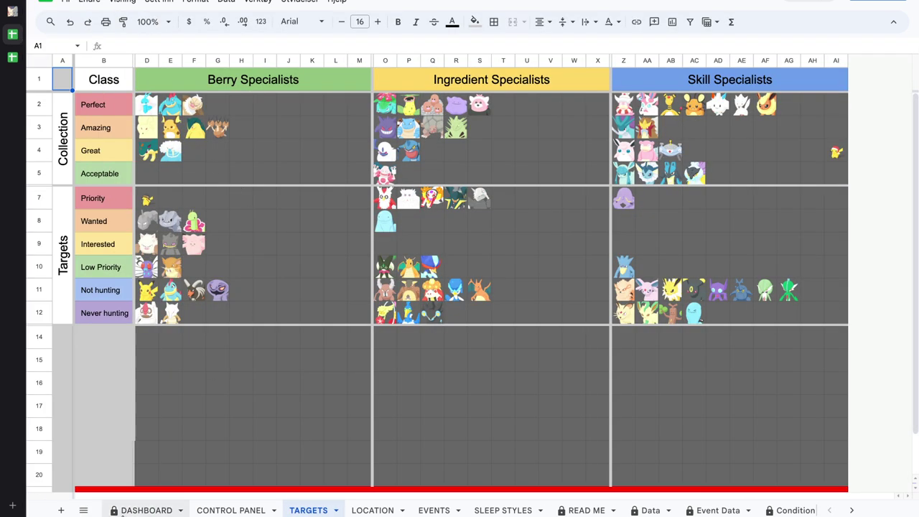
pyautogui.click(155, 511)
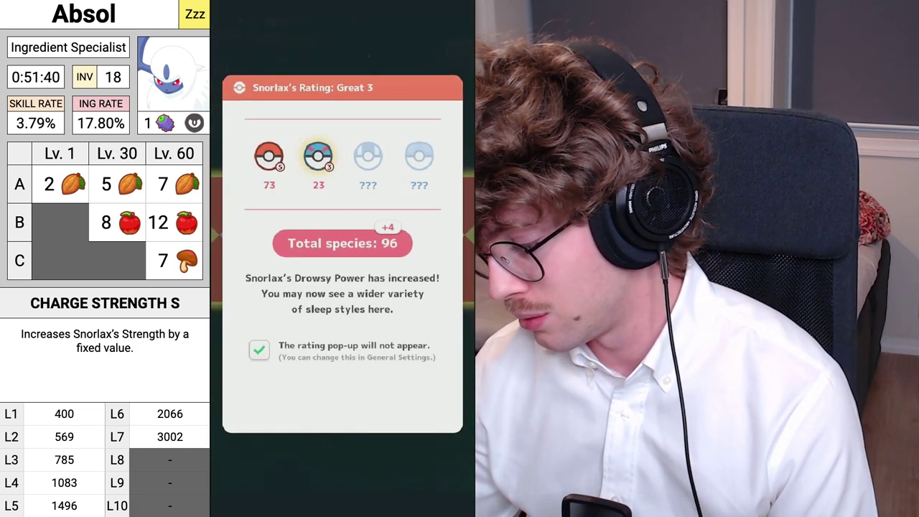
# Step: Dismiss Snorlax's rating report in Pokémon Sleep and open the Pokémon page for teams and the box
pyautogui.click(342, 401)
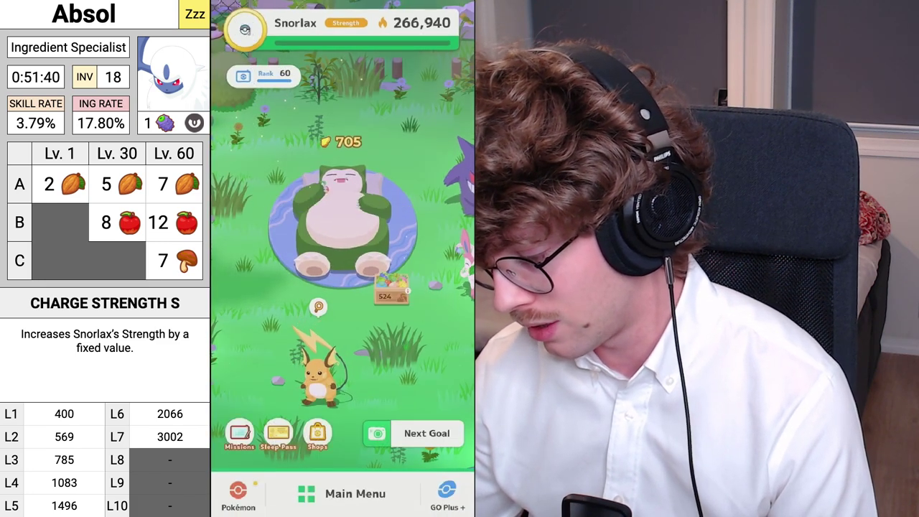
pyautogui.click(237, 494)
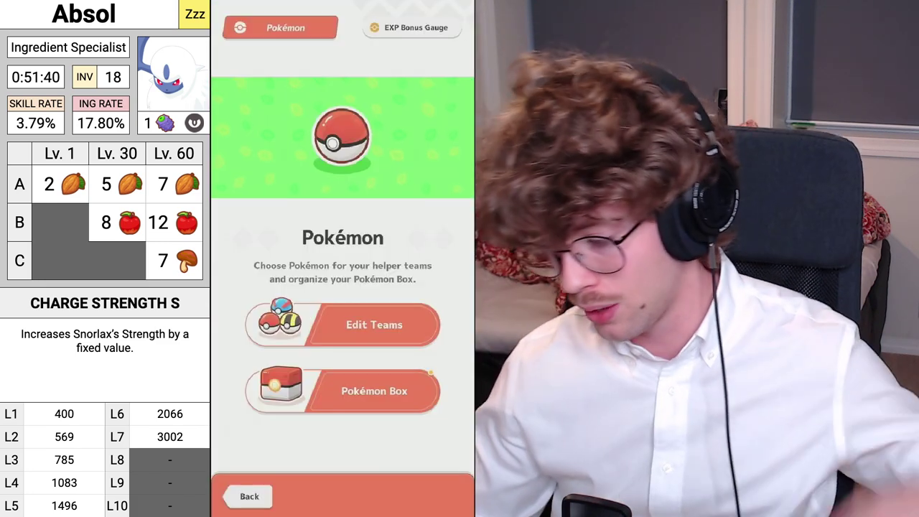
pyautogui.click(243, 497)
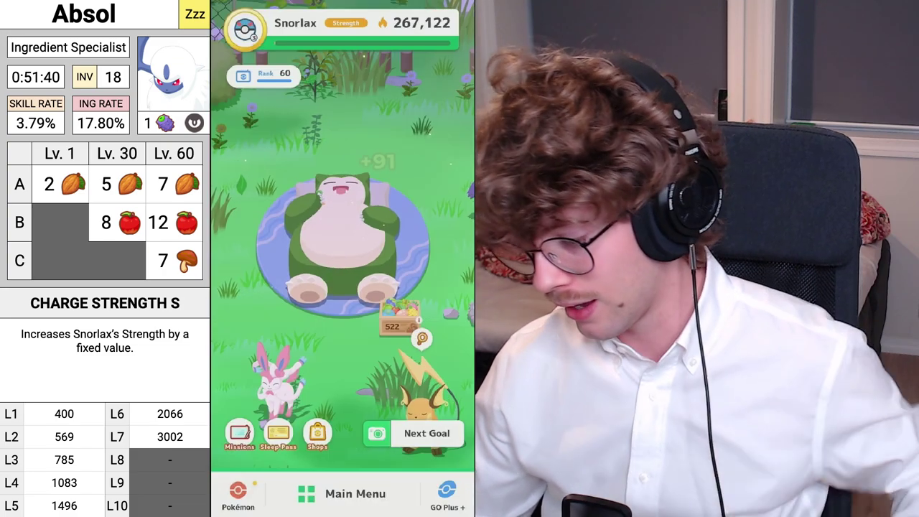
pyautogui.click(237, 495)
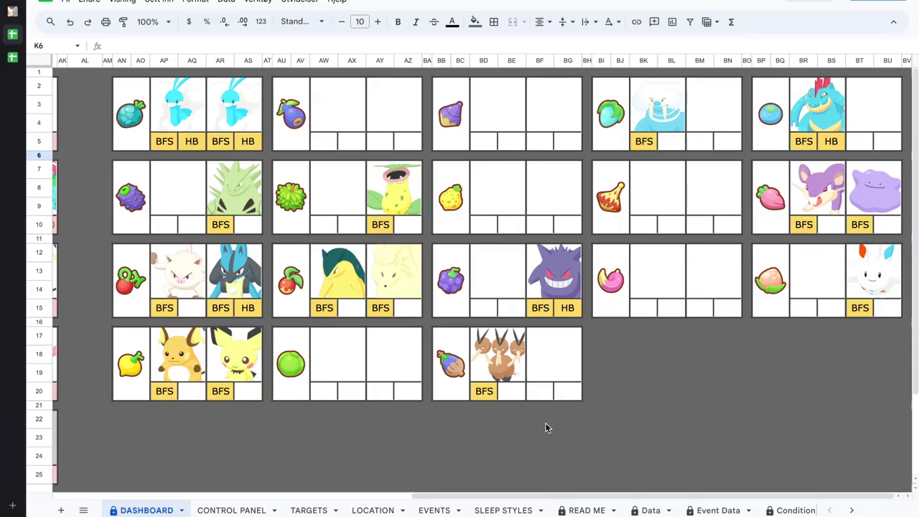
# Step: Examine the berry specialists and the ingredient specialists on the personal copy's DASHBOARD sheet
pyautogui.click(475, 422)
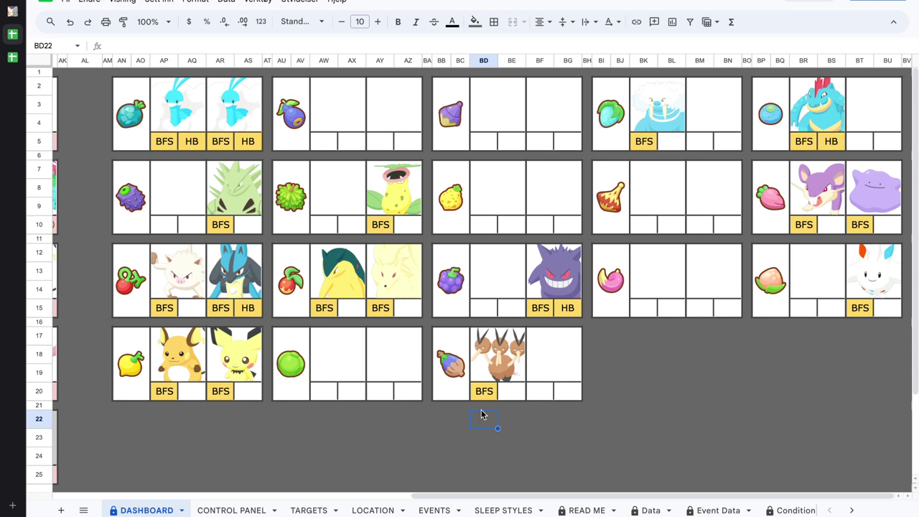
pyautogui.hscroll(-15, 481, 411)
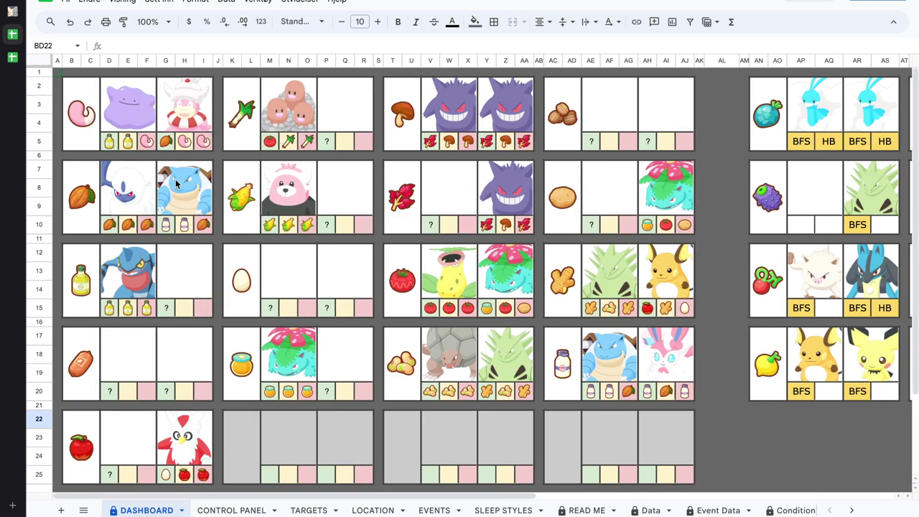
pyautogui.click(218, 74)
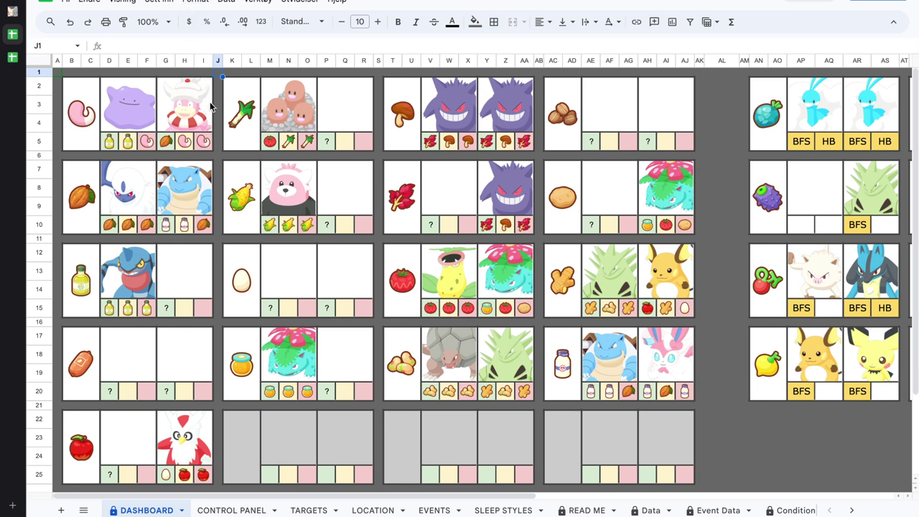
# Step: Set the primary coffee ingredient specialist in CONTROL PANEL to Vikavolt and check its slot on the DASHBOARD
pyautogui.click(209, 511)
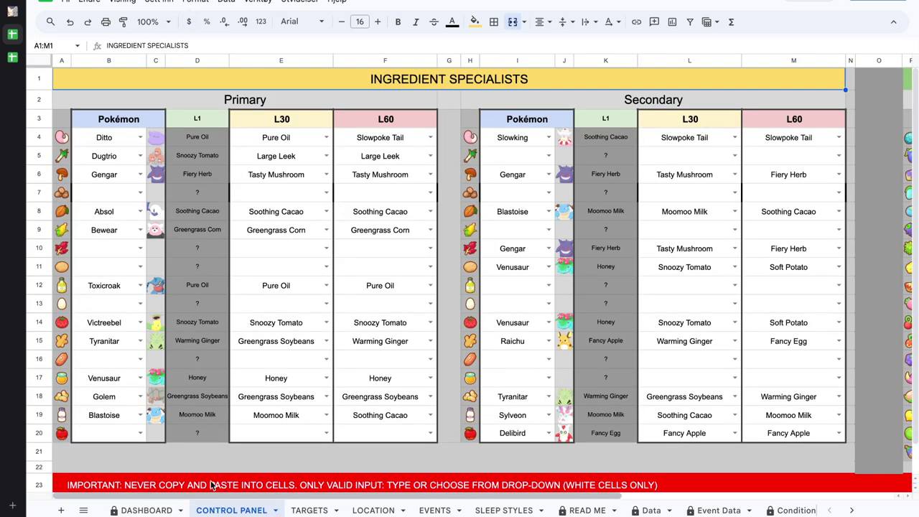
pyautogui.click(112, 192)
pyautogui.click(140, 194)
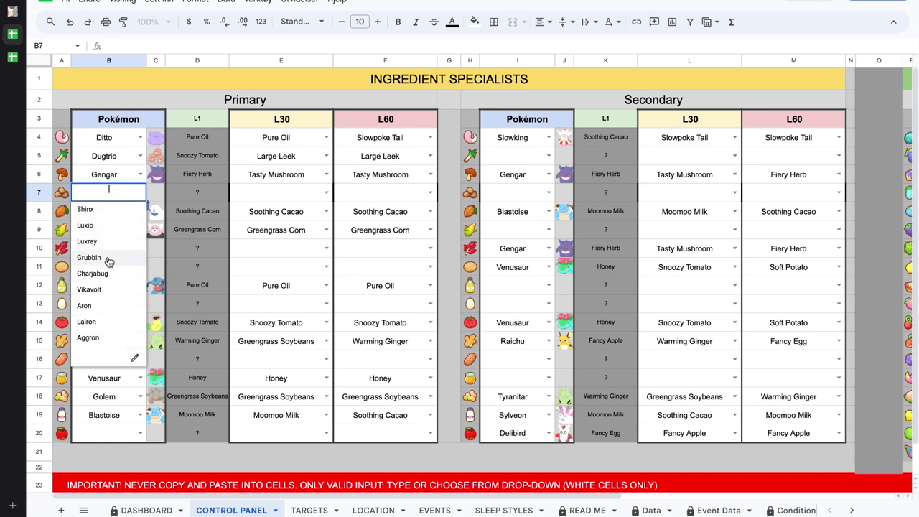
pyautogui.click(106, 290)
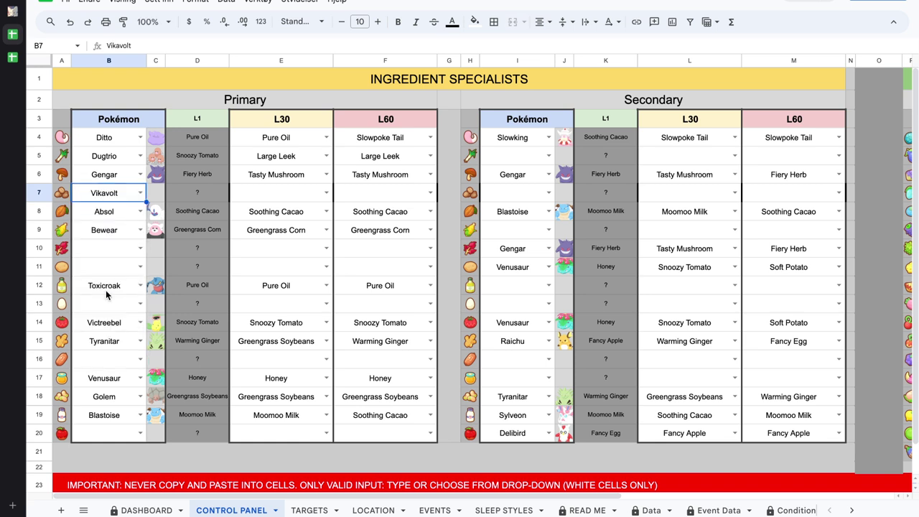
pyautogui.click(142, 510)
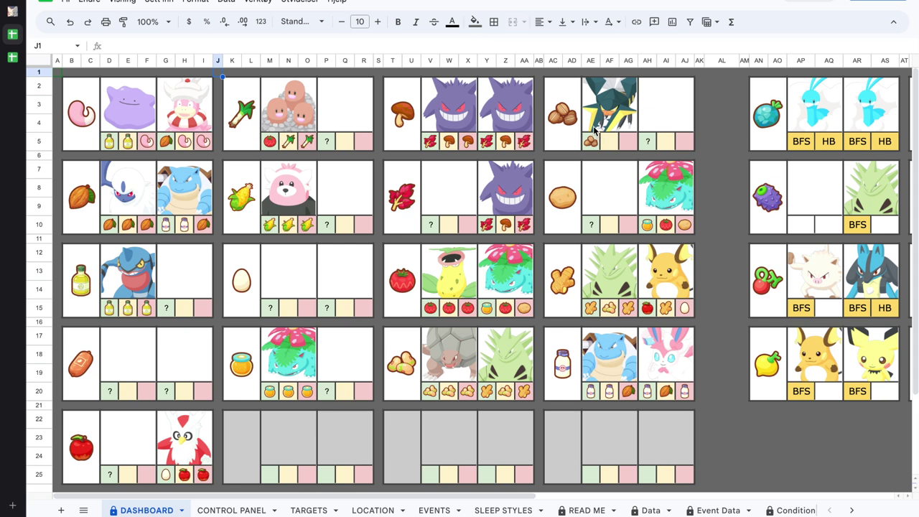
pyautogui.click(724, 195)
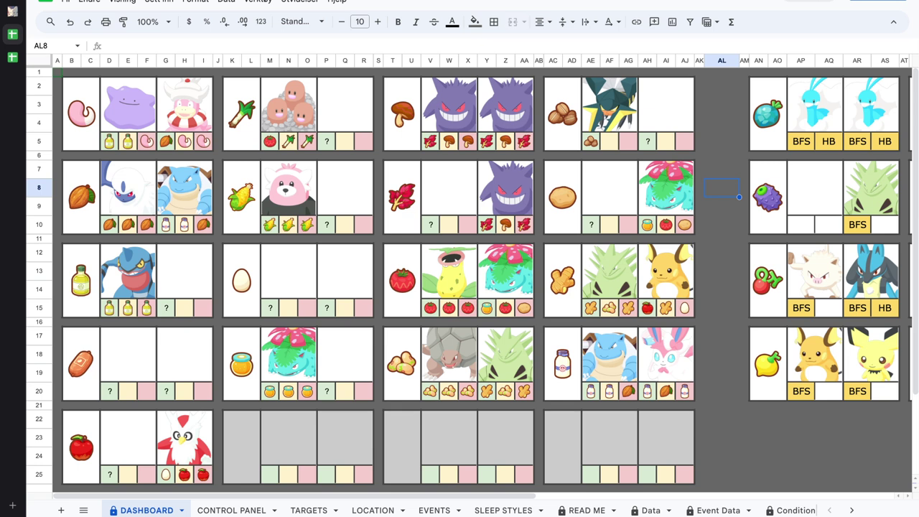
# Step: Clear Vikavolt from the primary coffee row in CONTROL PANEL
pyautogui.click(227, 508)
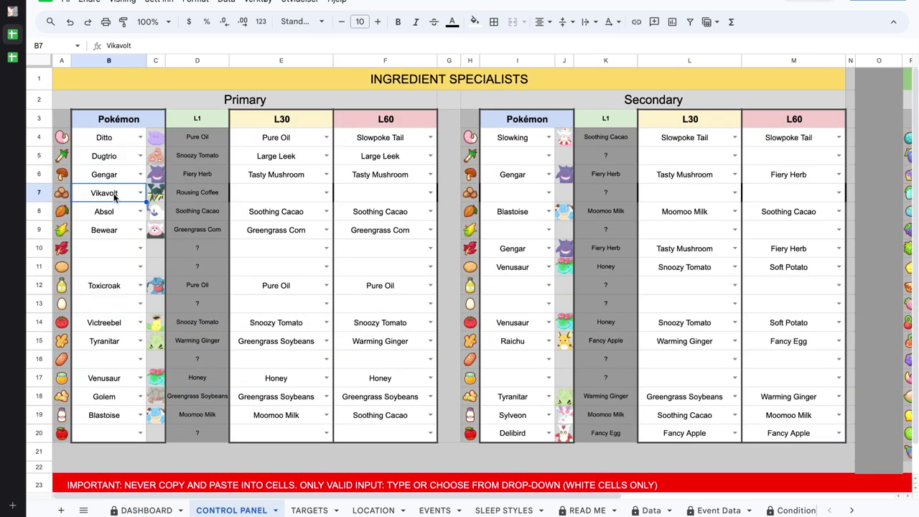
pyautogui.press('Delete')
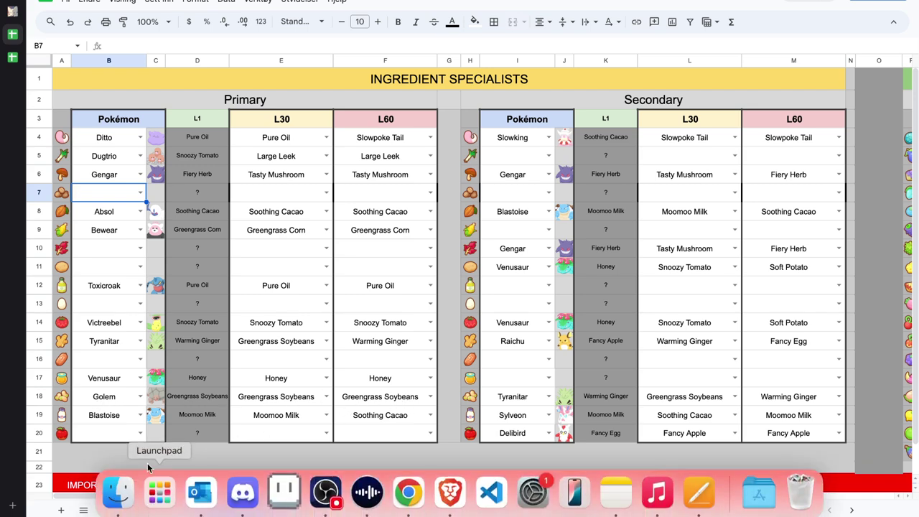
# Step: Return to the DASHBOARD and select the empty Pokémon slots beside the egg and the sausage
pyautogui.click(144, 509)
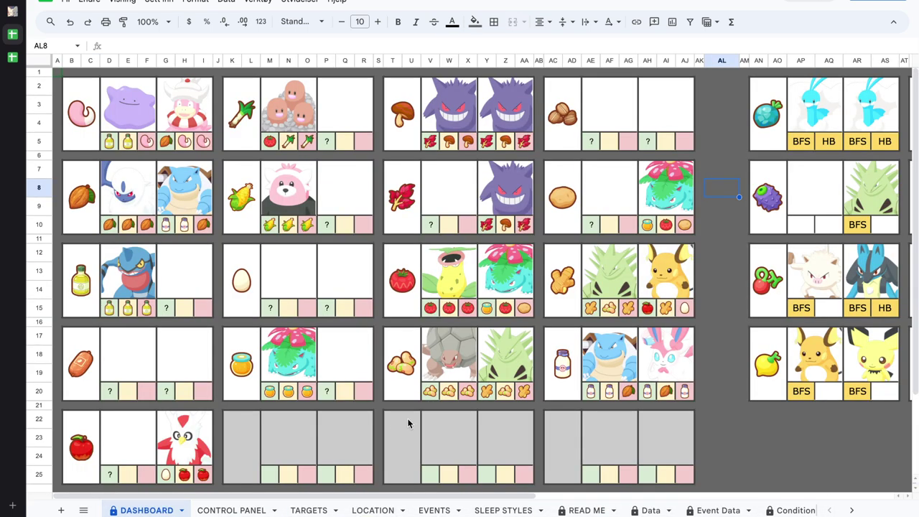
pyautogui.click(297, 273)
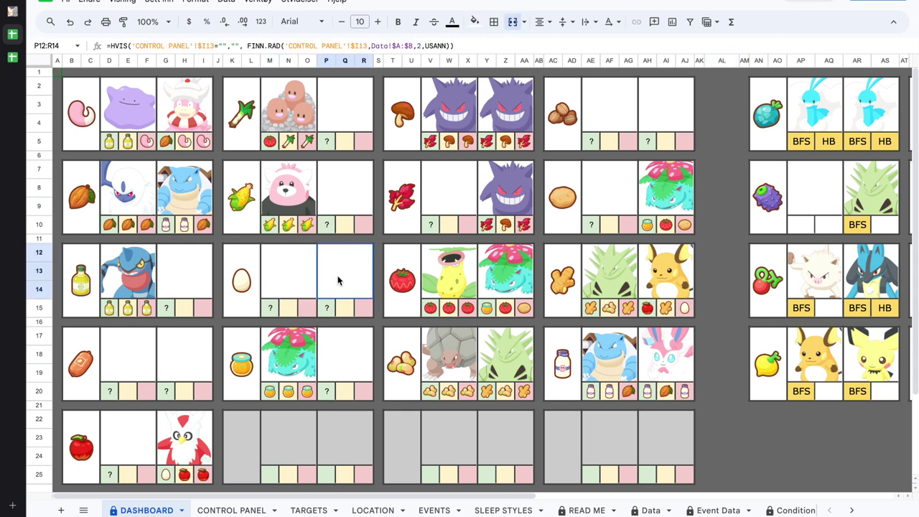
pyautogui.moveTo(119, 354); pyautogui.dragTo(175, 351)
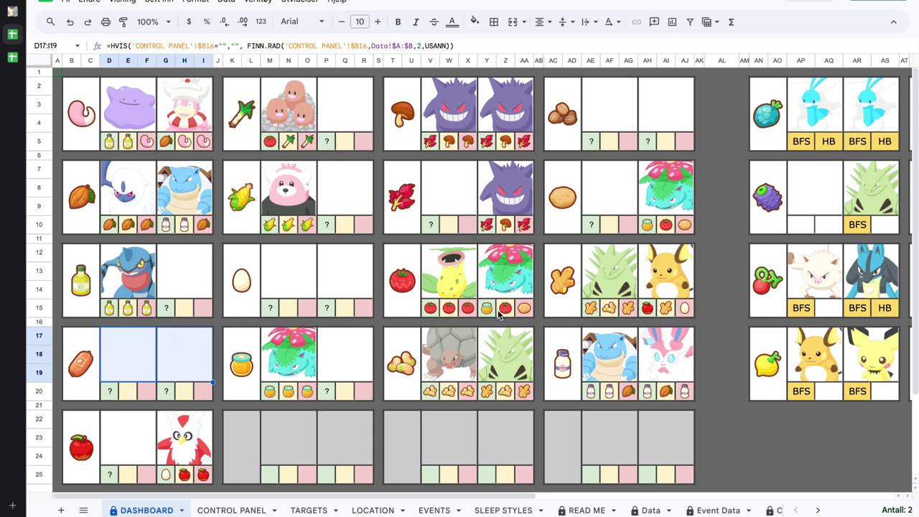
# Step: Inspect the primary specialist slots for the corn, herb and coffee ingredients on the DASHBOARD
pyautogui.click(303, 191)
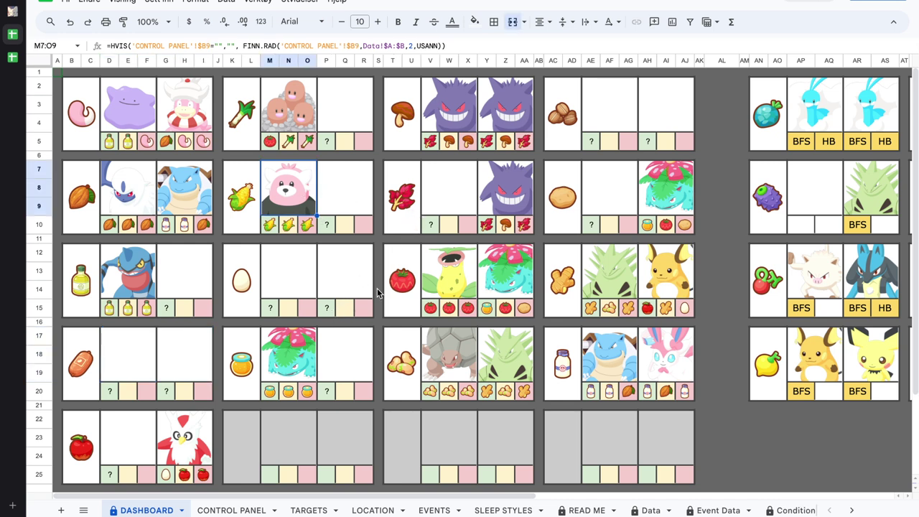
pyautogui.click(446, 204)
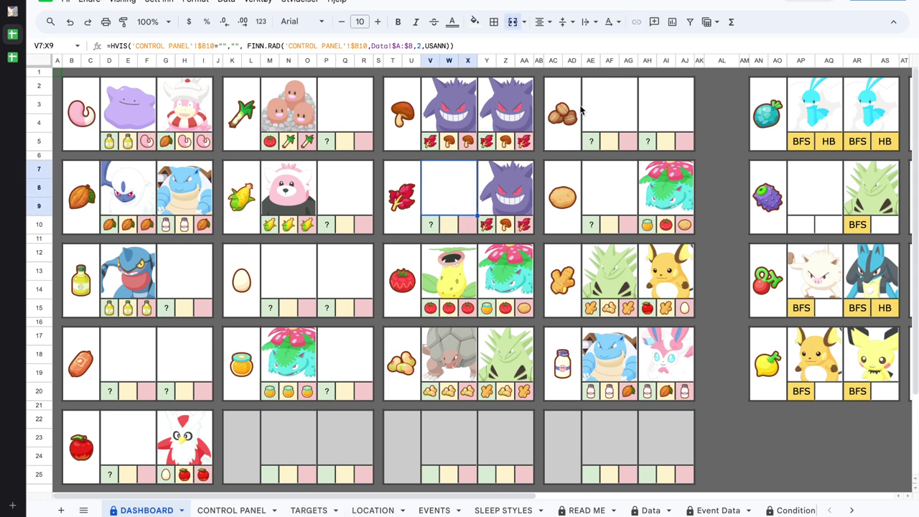
pyautogui.click(632, 103)
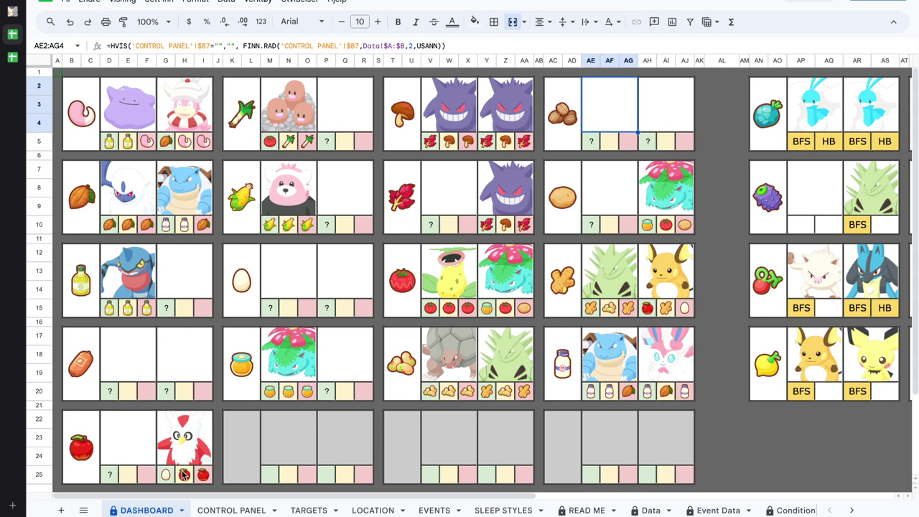
# Step: Set Ditto's L30 ingredient in the primary Slowpoke Tail row of CONTROL PANEL to Large Leek
pyautogui.click(215, 510)
pyautogui.click(264, 135)
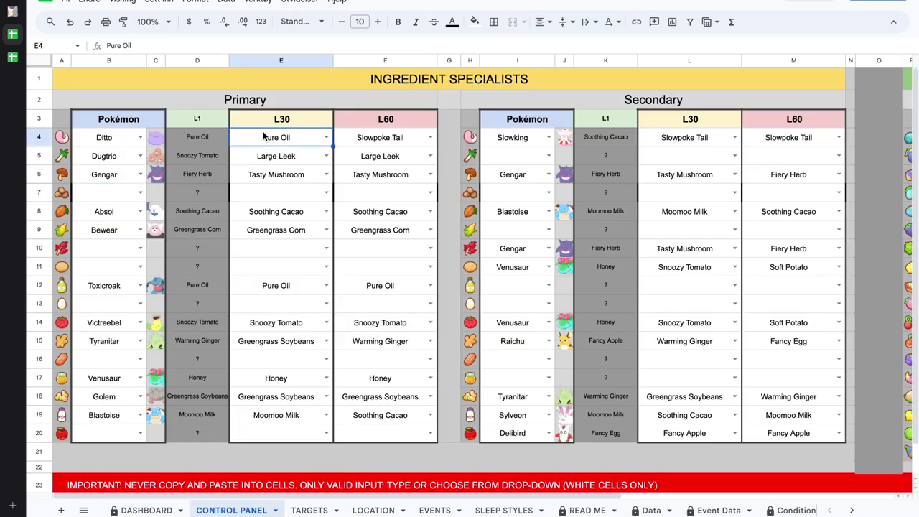
pyautogui.press('BackSpace')
pyautogui.write('la')
pyautogui.press('Return')
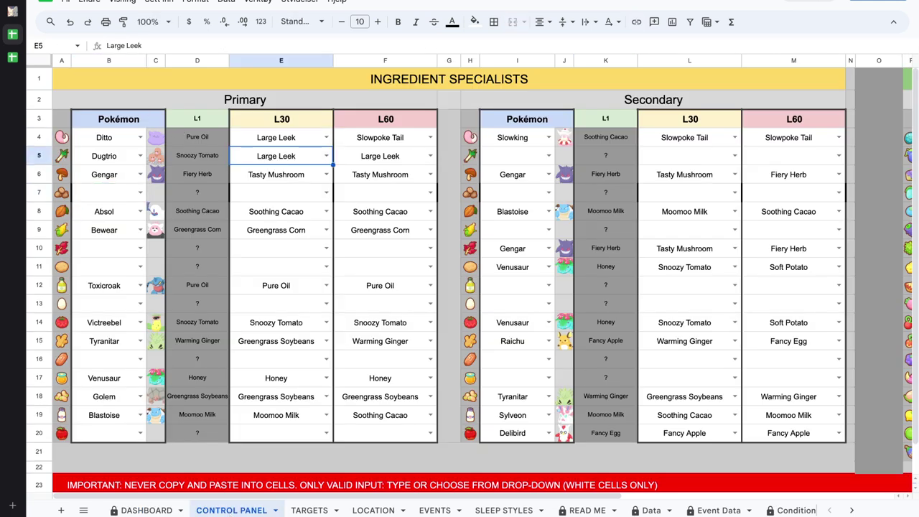
# Step: Try Ditto as the secondary Large Leek specialist and clear the entry again
pyautogui.click(517, 158)
pyautogui.write('dit')
pyautogui.press('Tab')
pyautogui.click(519, 159)
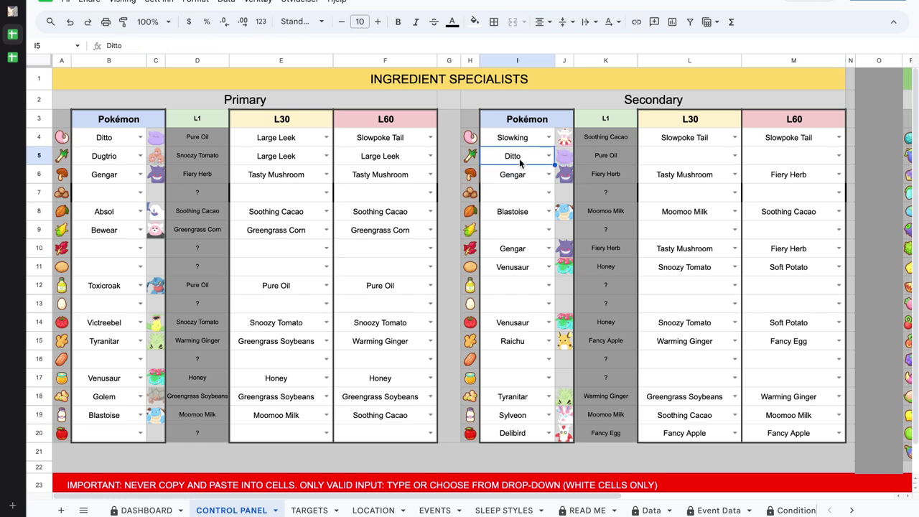
pyautogui.press('Delete')
# Step: Return to the DASHBOARD and examine the empty primary slots for the egg, sausage, coffee and potato
pyautogui.click(133, 509)
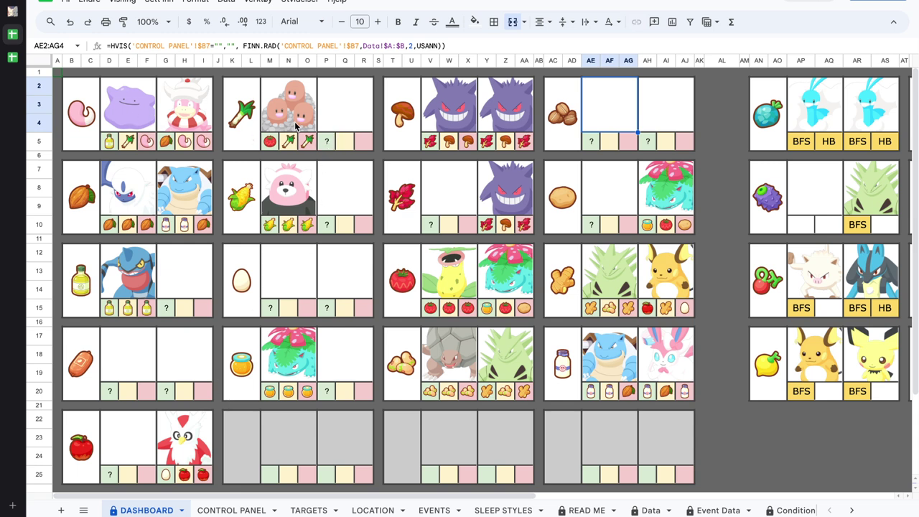
pyautogui.click(287, 280)
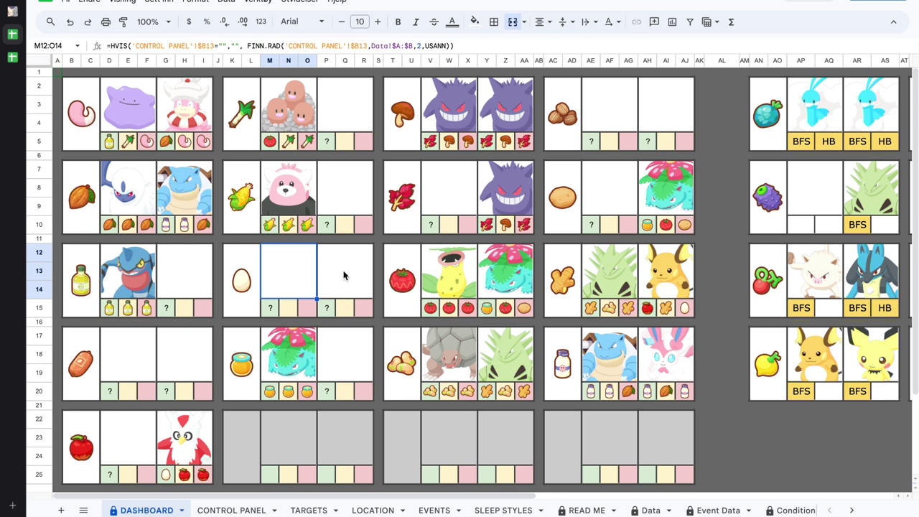
pyautogui.click(121, 357)
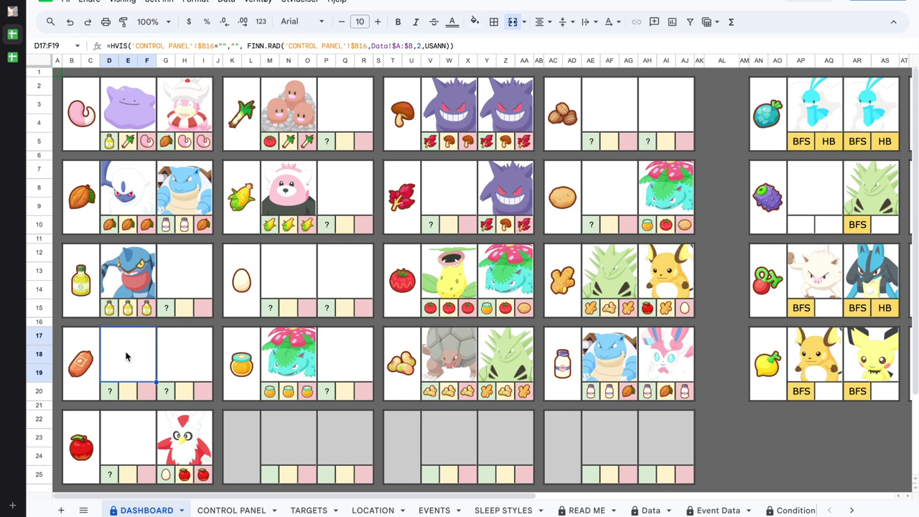
pyautogui.click(281, 279)
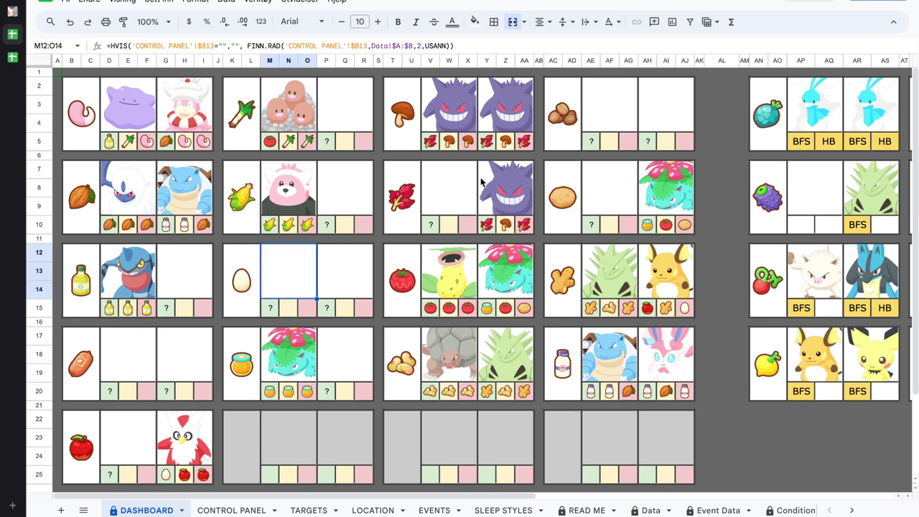
pyautogui.click(609, 122)
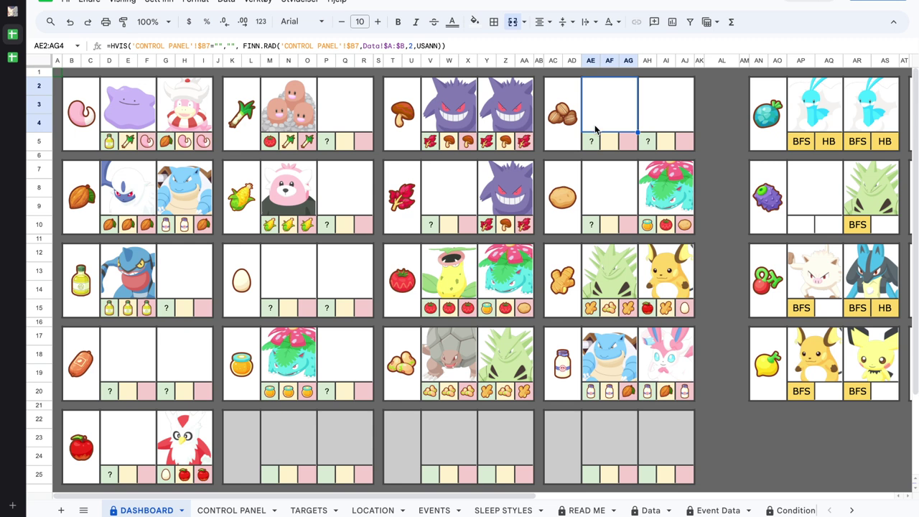
pyautogui.click(598, 188)
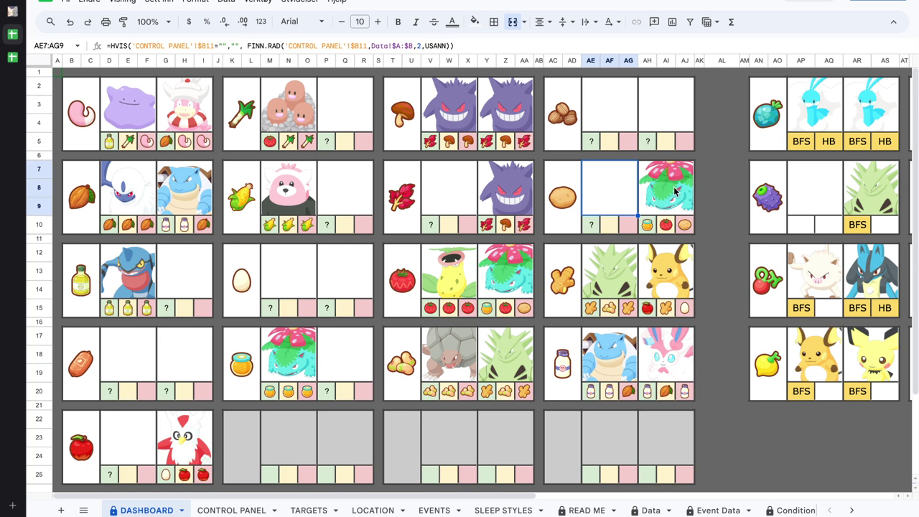
# Step: Compare the cacao, milk, potato and oil specialists and their ingredient combinations on the DASHBOARD
pyautogui.click(128, 203)
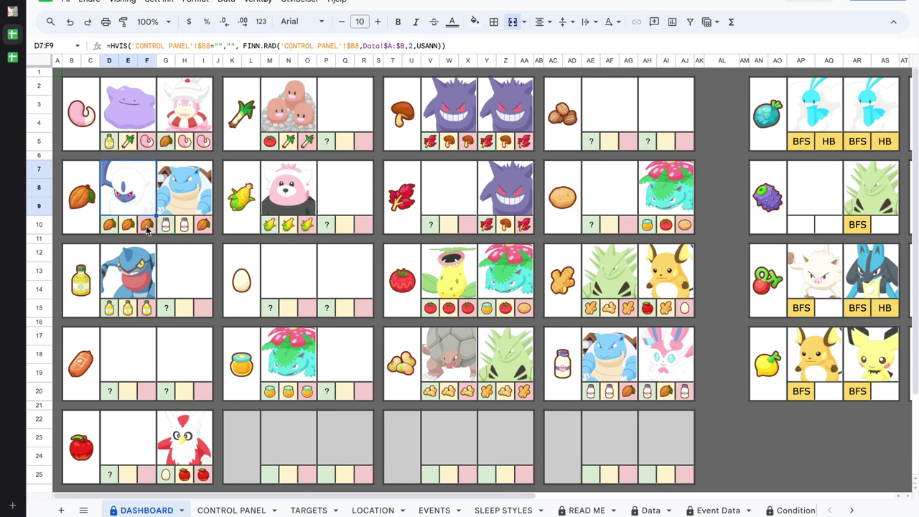
pyautogui.click(203, 227)
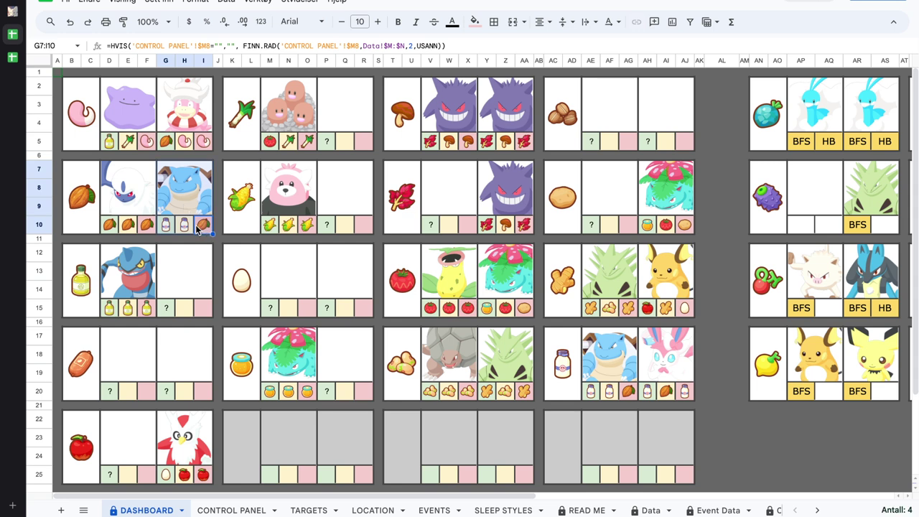
pyautogui.click(670, 395)
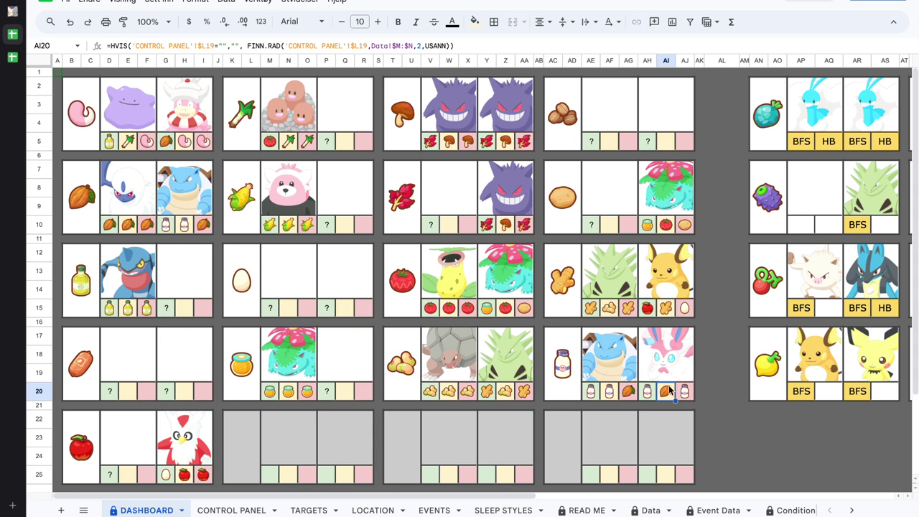
pyautogui.click(645, 395)
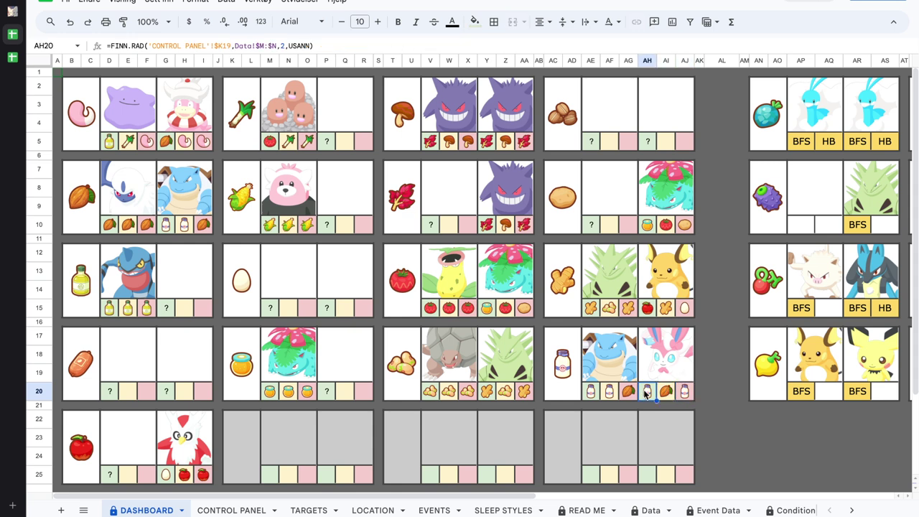
pyautogui.click(617, 365)
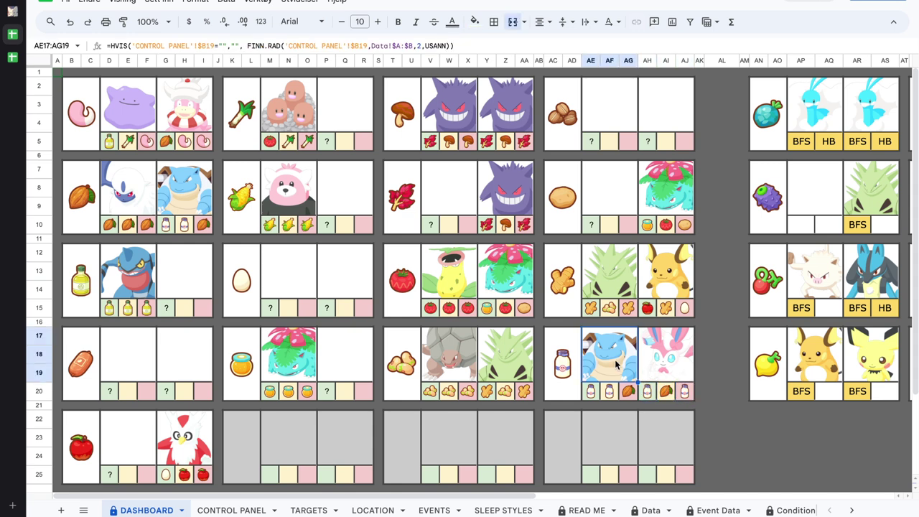
pyautogui.click(677, 197)
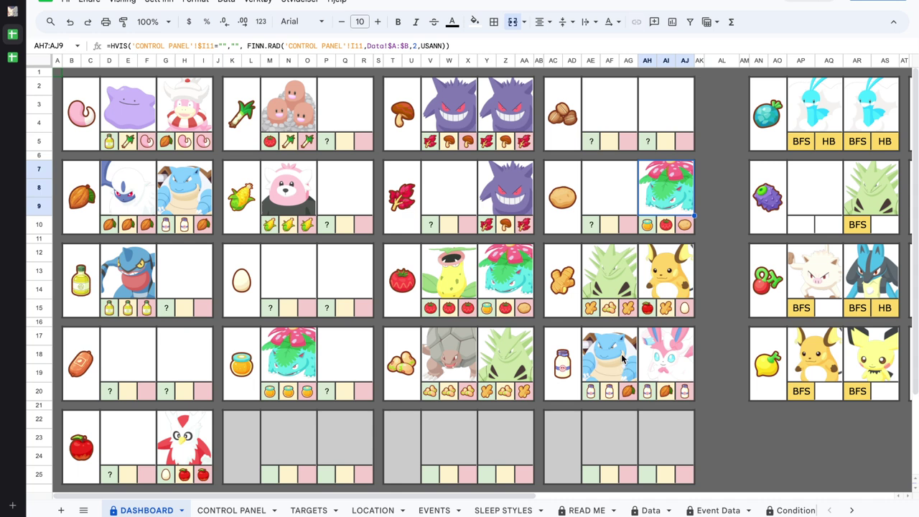
pyautogui.moveTo(121, 283); pyautogui.dragTo(166, 279)
pyautogui.click(167, 279)
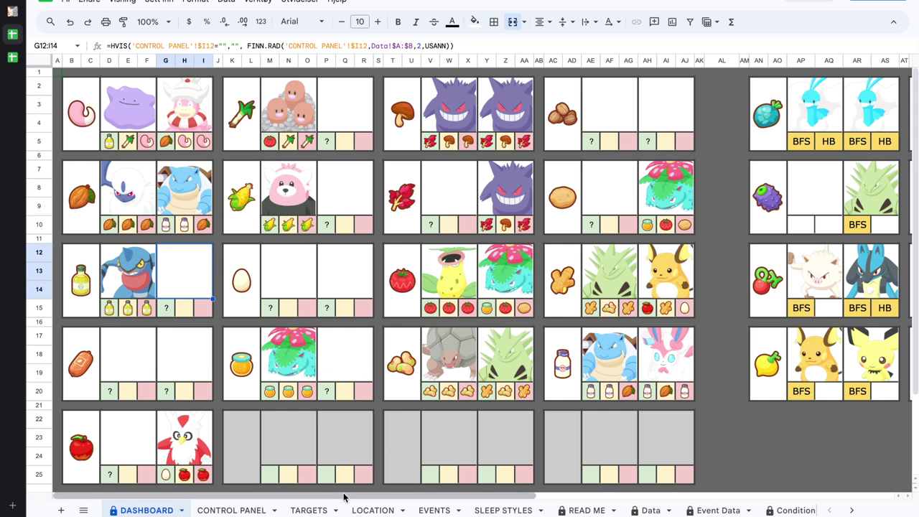
# Step: Examine the secondary berry specialists Tyranitar, Victreebel, Gengar, Ditto, Togekiss and Lucario on the DASHBOARD
pyautogui.moveTo(344, 497); pyautogui.dragTo(727, 492)
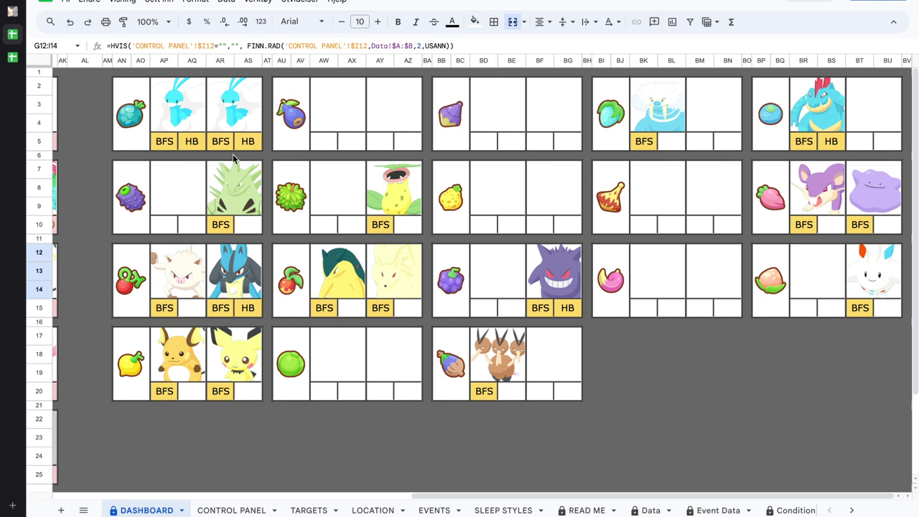
pyautogui.click(222, 196)
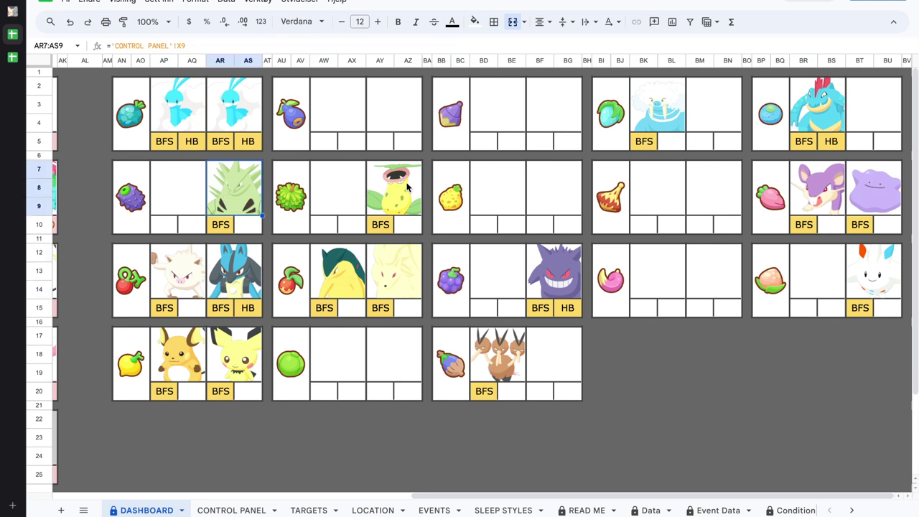
pyautogui.click(386, 192)
pyautogui.click(546, 275)
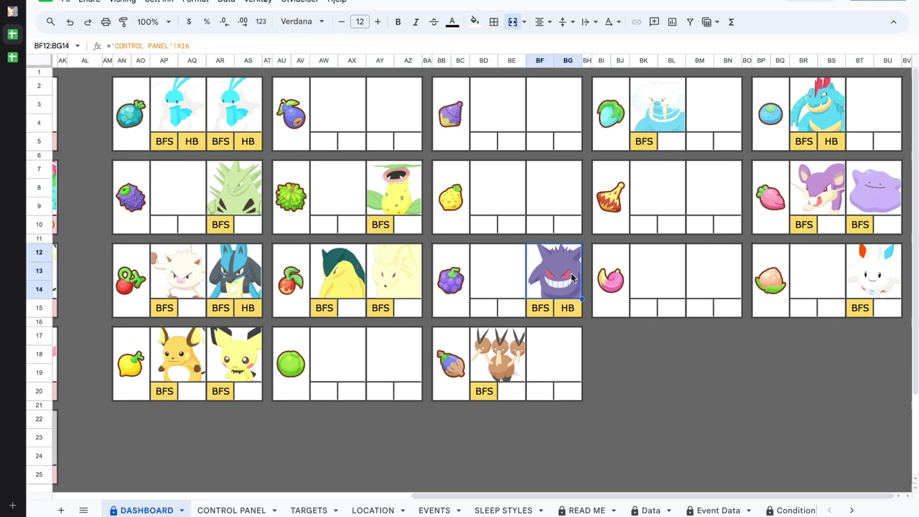
pyautogui.click(866, 199)
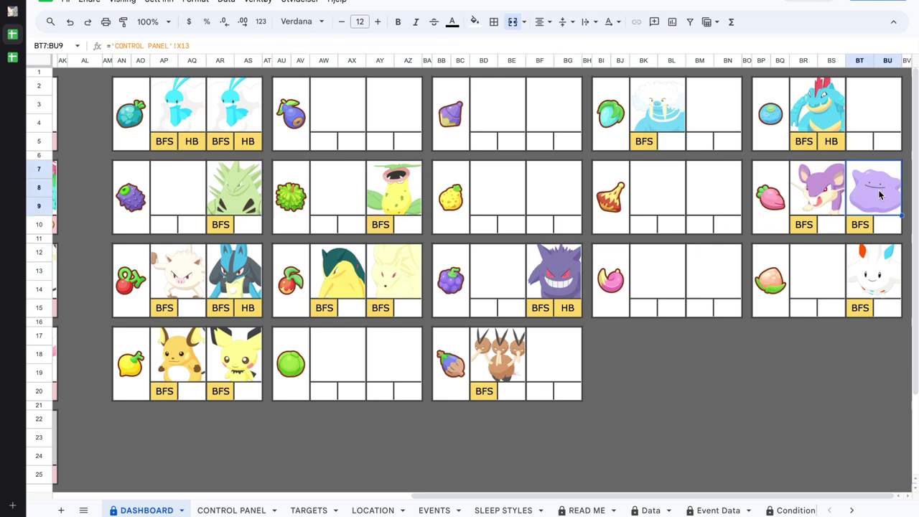
pyautogui.click(868, 281)
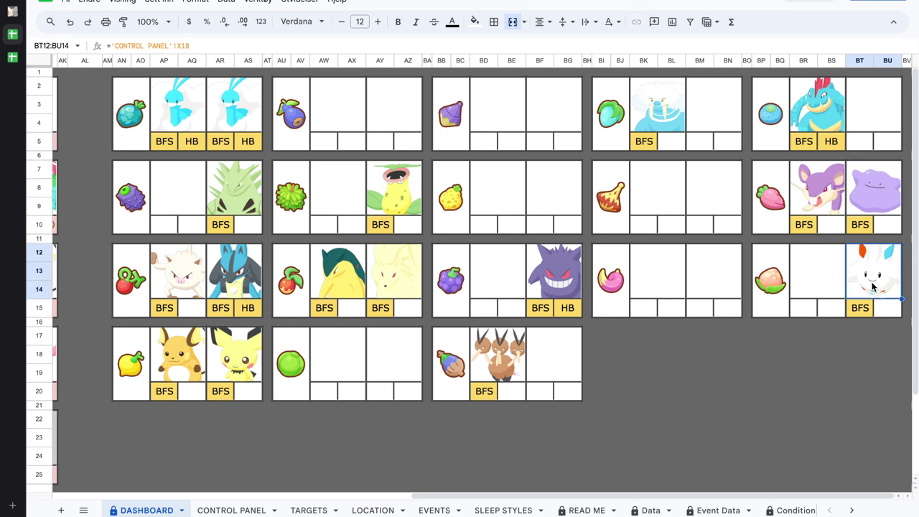
pyautogui.click(240, 282)
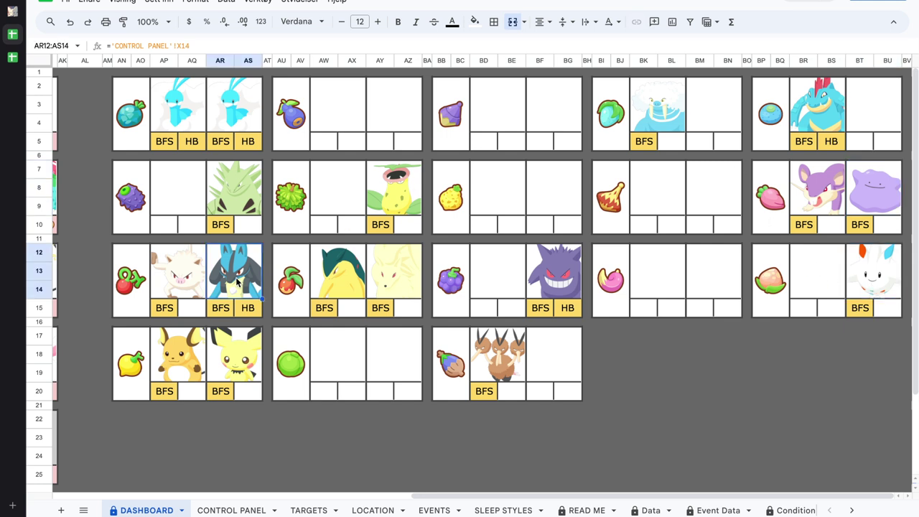
# Step: Examine the primary berry specialists Mankey, Rattata and Typhlosion on the DASHBOARD
pyautogui.click(187, 283)
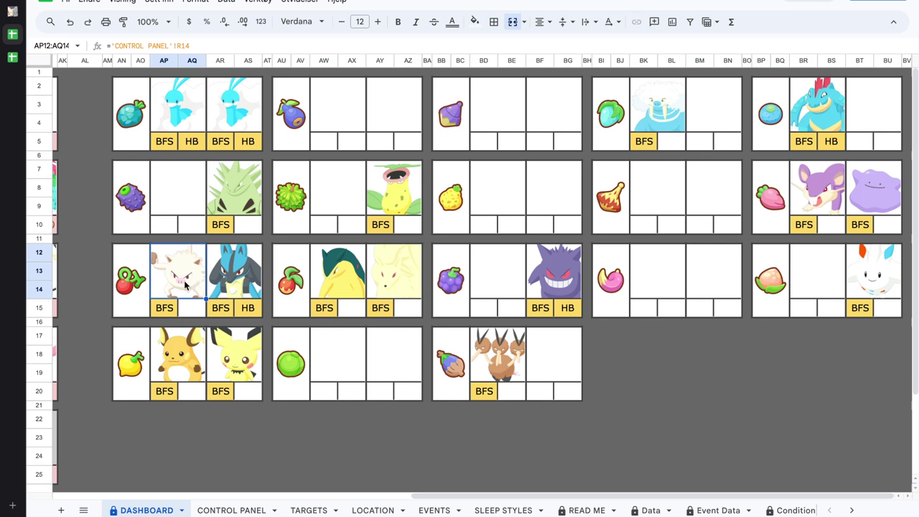
pyautogui.click(818, 201)
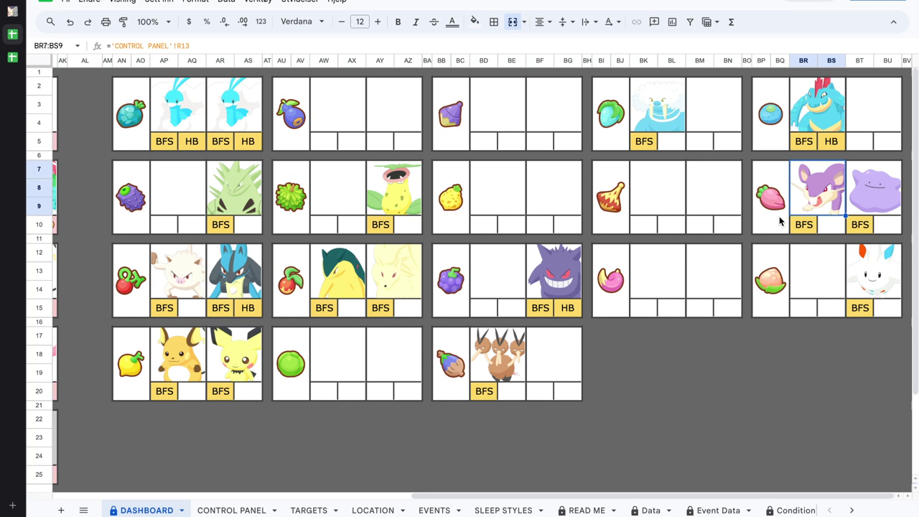
pyautogui.click(347, 275)
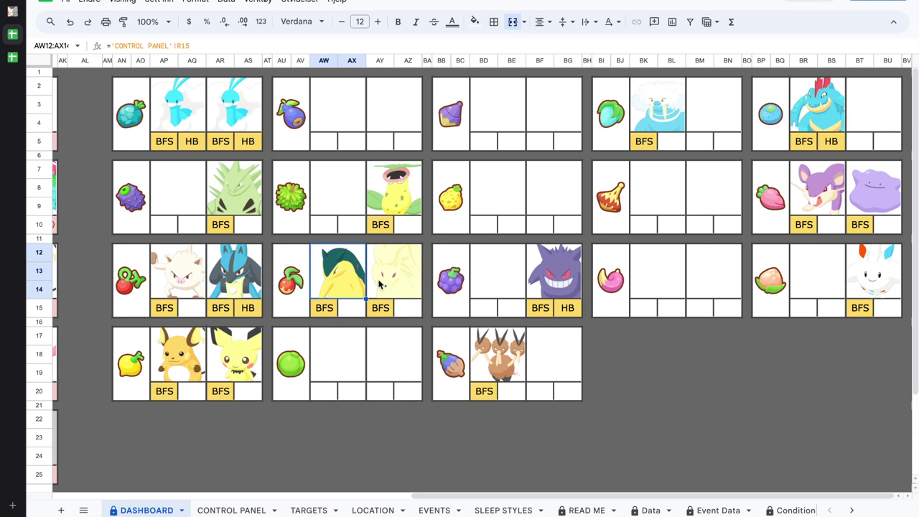
pyautogui.click(325, 240)
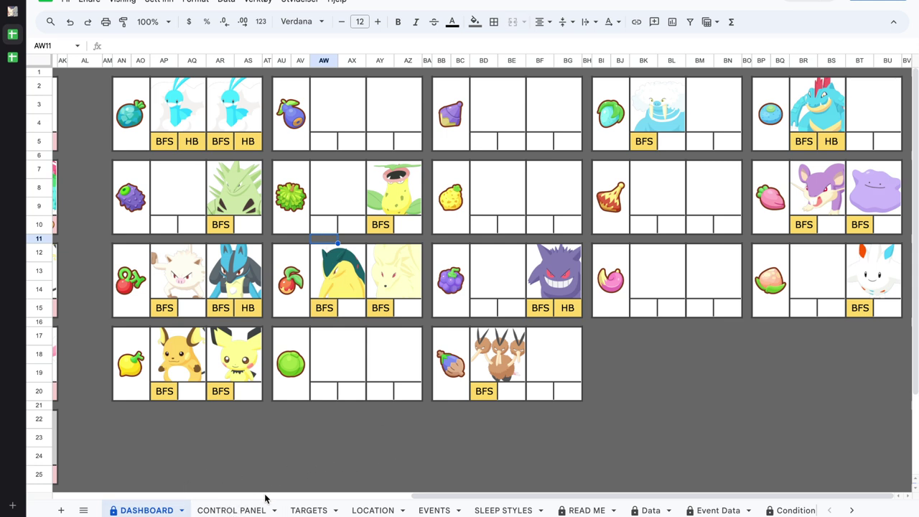
# Step: In CONTROL PANEL's BERRY SPECIALISTS section, inspect the Pokémon choices and the BFS and HB fields of primary row 17
pyautogui.click(233, 511)
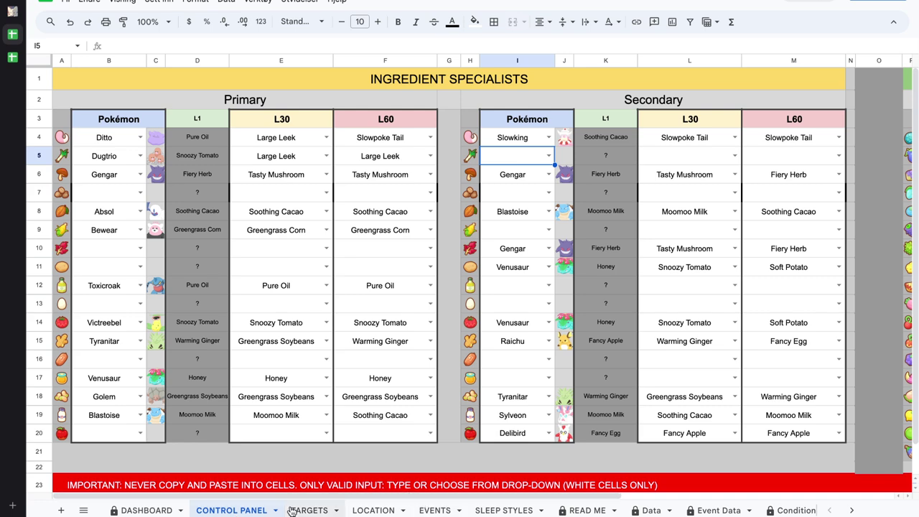
pyautogui.click(147, 510)
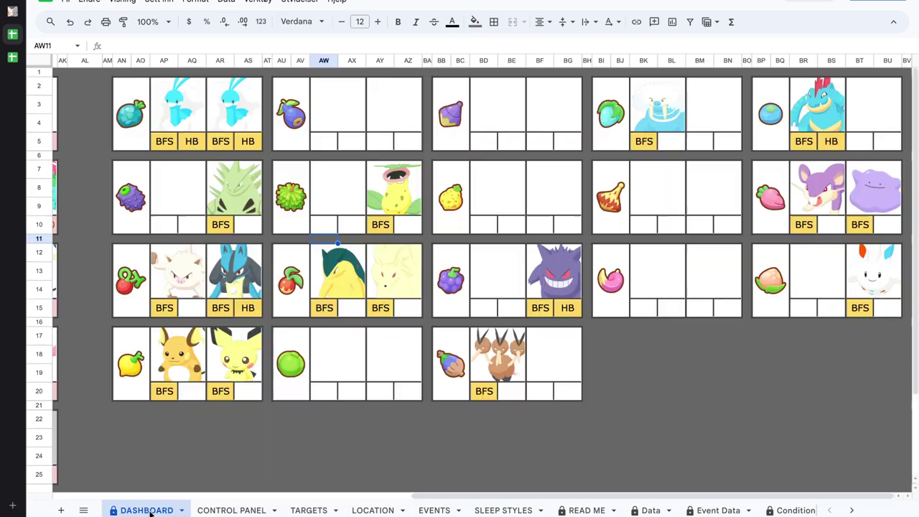
pyautogui.click(231, 511)
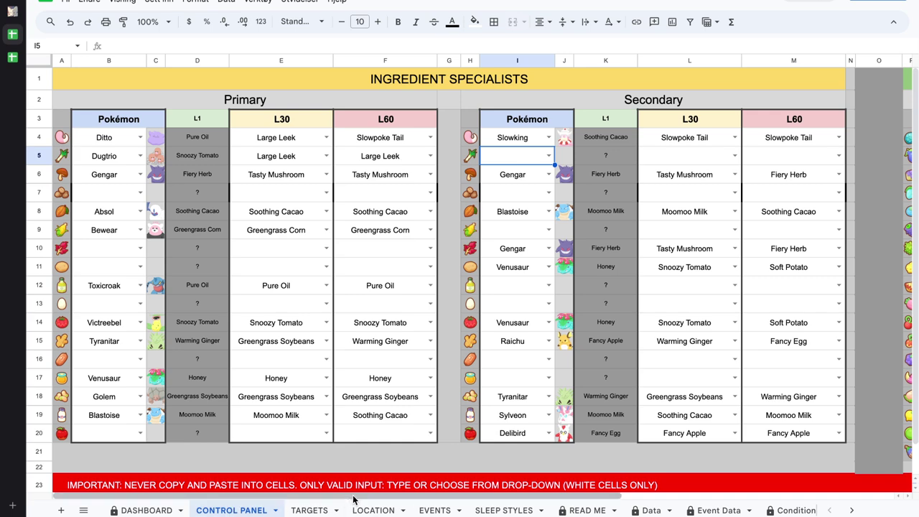
pyautogui.moveTo(352, 497); pyautogui.dragTo(639, 496)
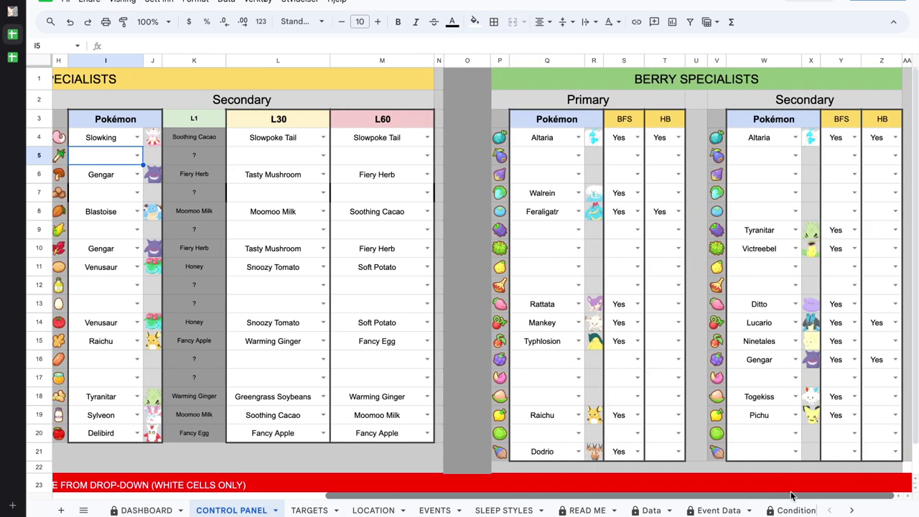
pyautogui.click(576, 380)
pyautogui.scroll(-1, 535, 460)
pyautogui.scroll(1, 540, 435)
pyautogui.scroll(-1, 526, 410)
pyautogui.scroll(1, 529, 441)
pyautogui.scroll(-1, 527, 416)
pyautogui.click(626, 380)
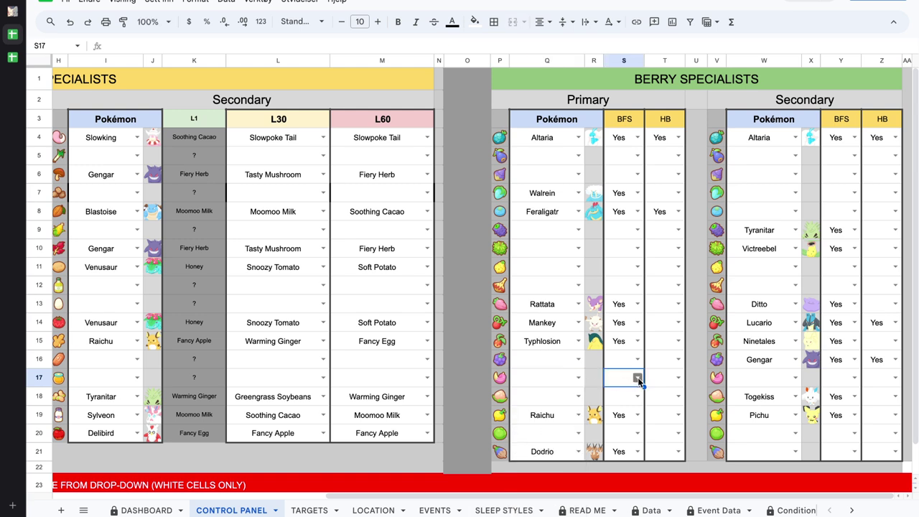
pyautogui.click(635, 386)
pyautogui.click(667, 381)
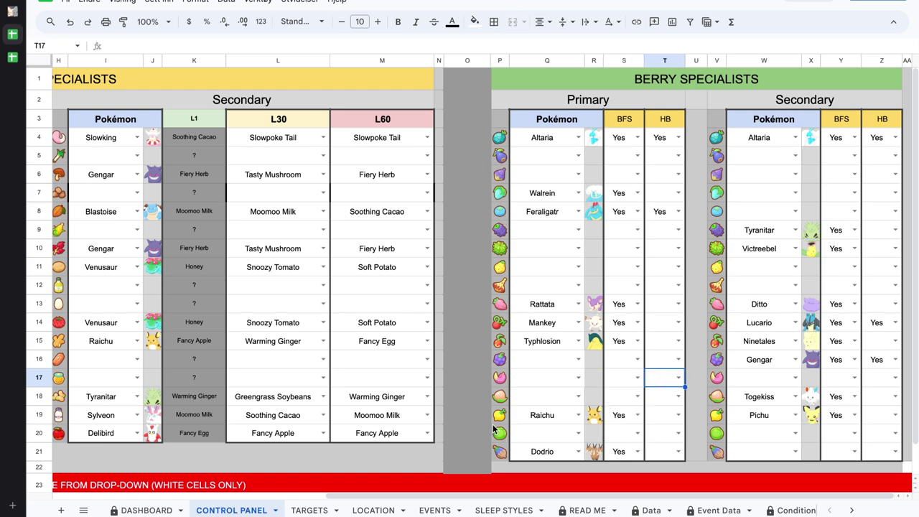
# Step: Open the TARGETS sheet and inspect Berry Specialists in the Not hunting, Wanted and Great rows
pyautogui.click(309, 510)
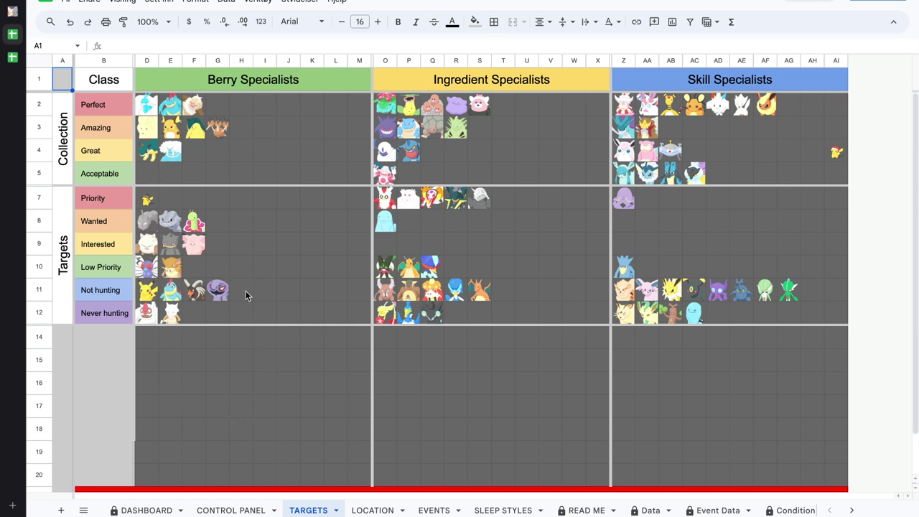
pyautogui.click(174, 295)
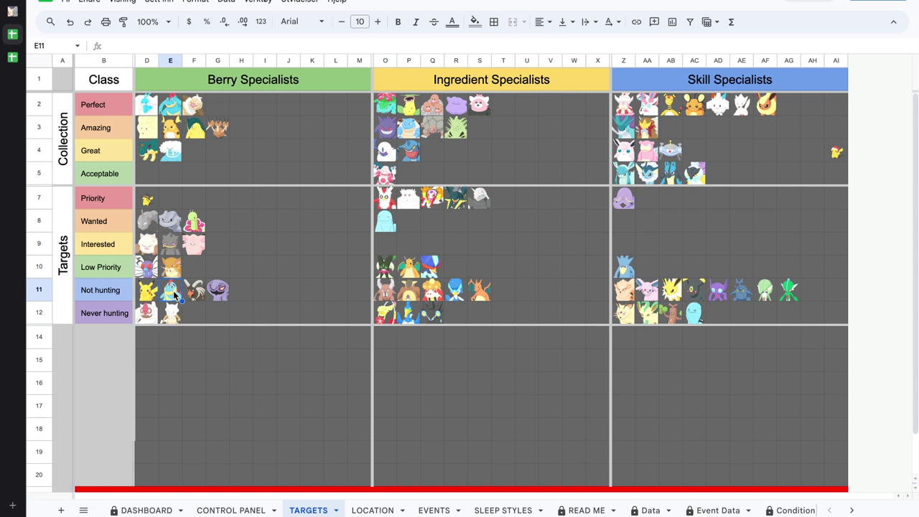
pyautogui.click(150, 224)
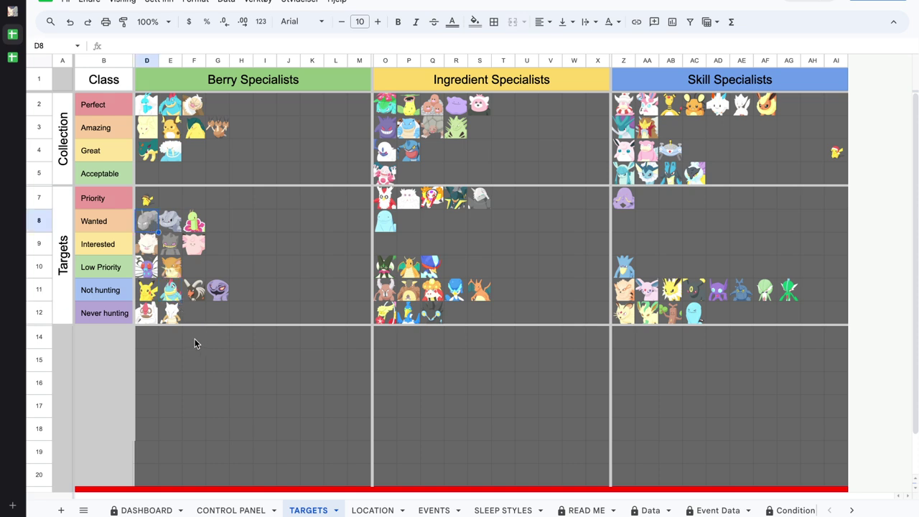
pyautogui.click(152, 159)
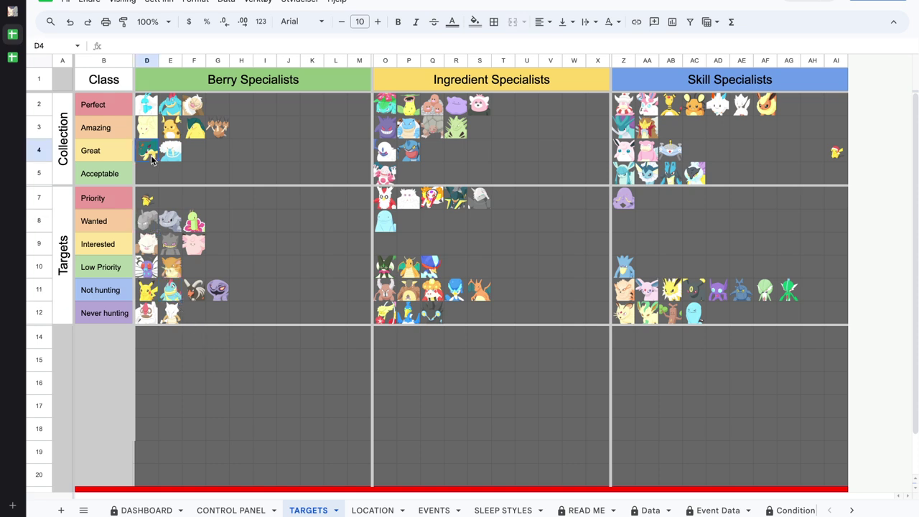
pyautogui.click(222, 361)
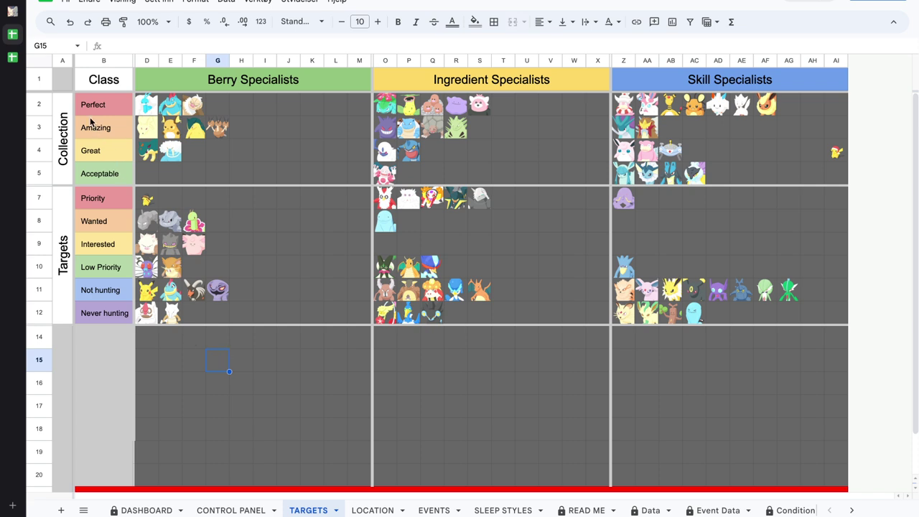
# Step: Examine the Collection range A2:AI5 and the Targets range A7:AI12, including the first Priority ingredient specialist
pyautogui.moveTo(63, 111); pyautogui.dragTo(845, 178)
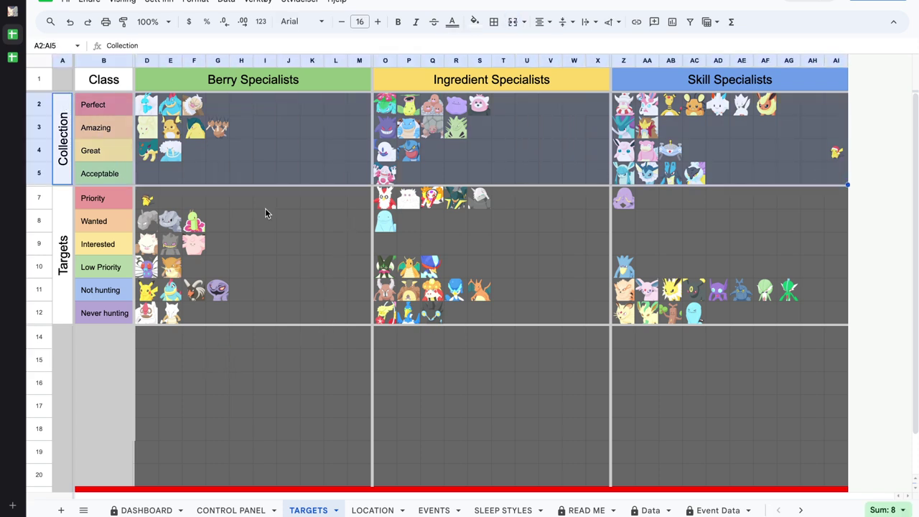
pyautogui.click(274, 176)
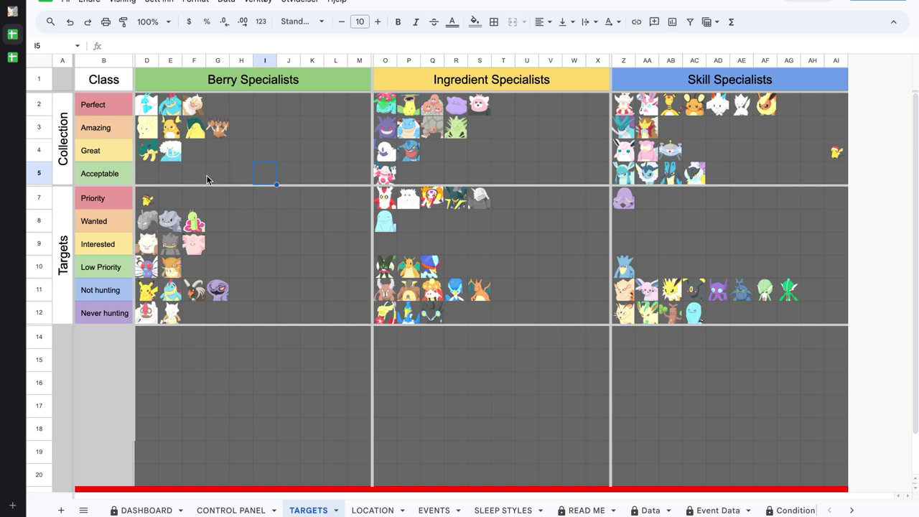
pyautogui.moveTo(61, 203); pyautogui.dragTo(828, 239)
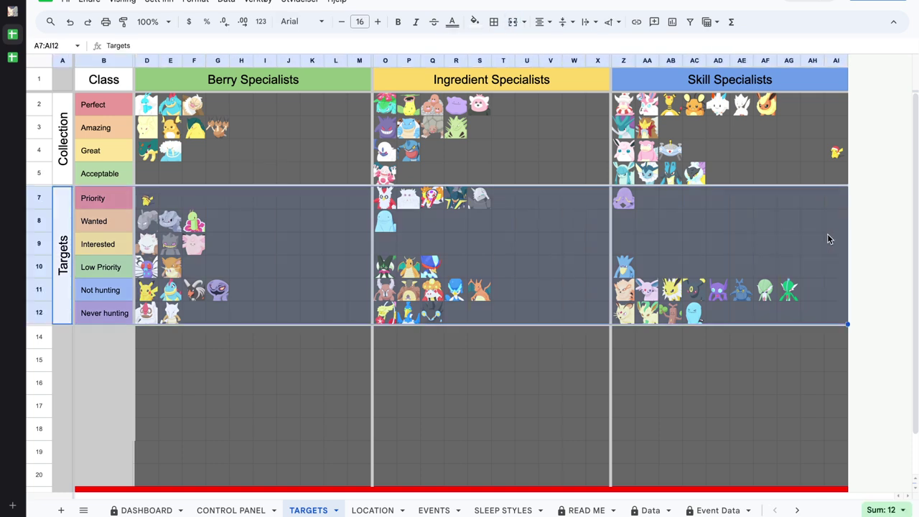
pyautogui.click(273, 363)
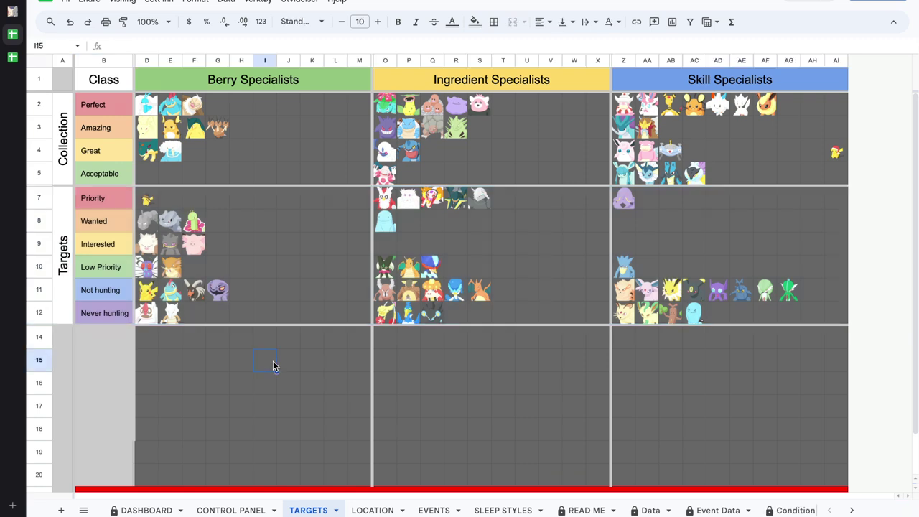
pyautogui.click(391, 204)
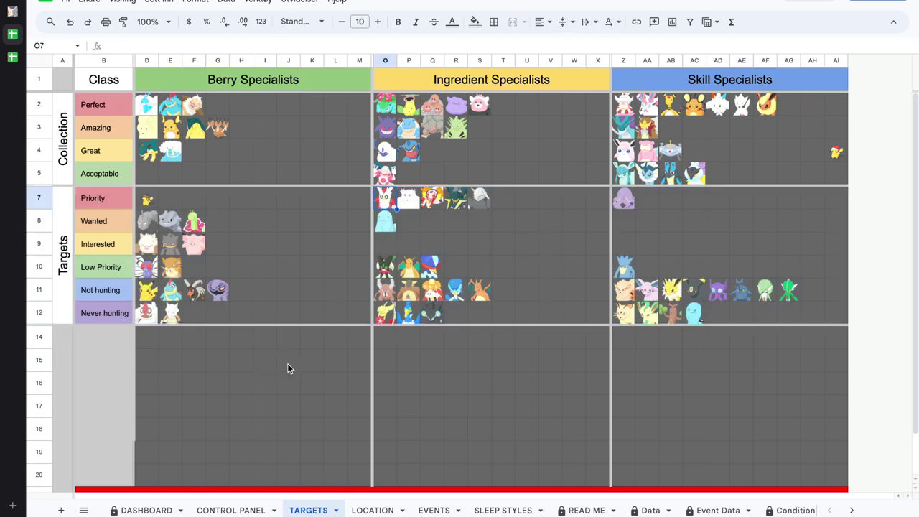
# Step: Review the ingredient specialists at the start of the DASHBOARD and return to the TARGETS sheet
pyautogui.click(143, 510)
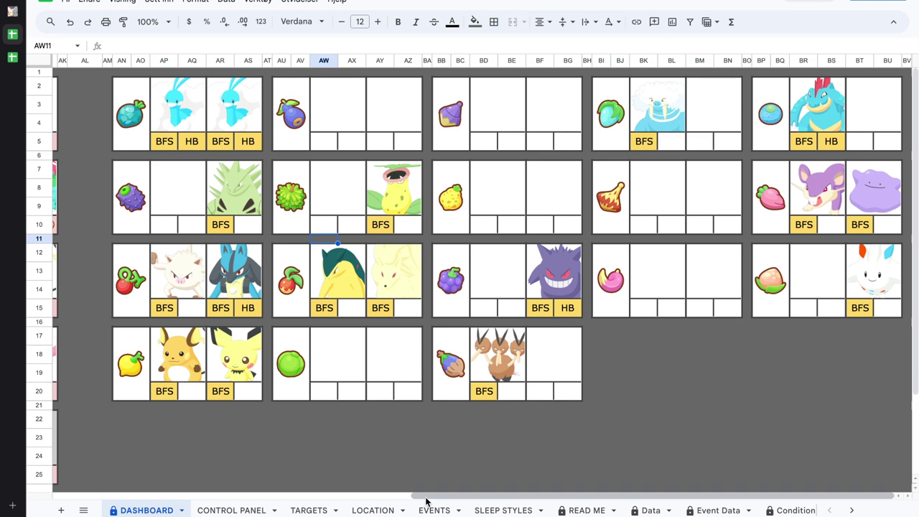
pyautogui.moveTo(427, 496); pyautogui.dragTo(57, 496)
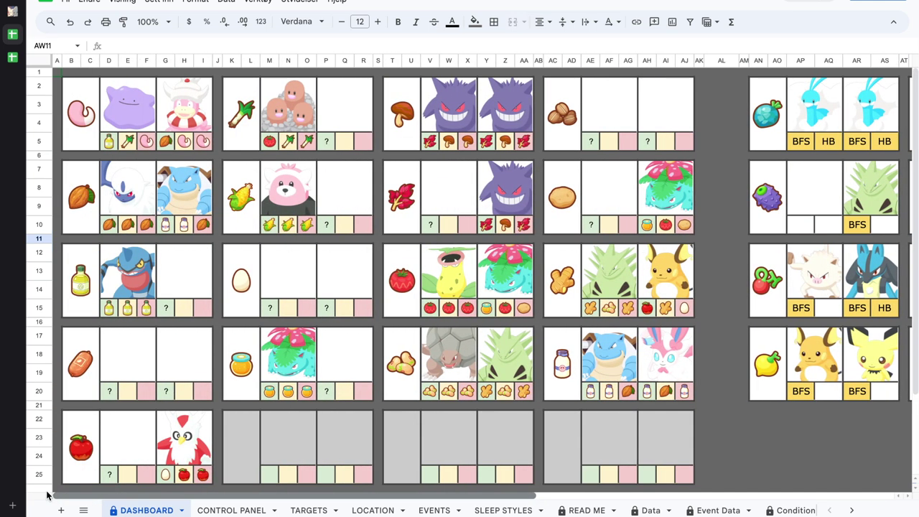
pyautogui.click(309, 510)
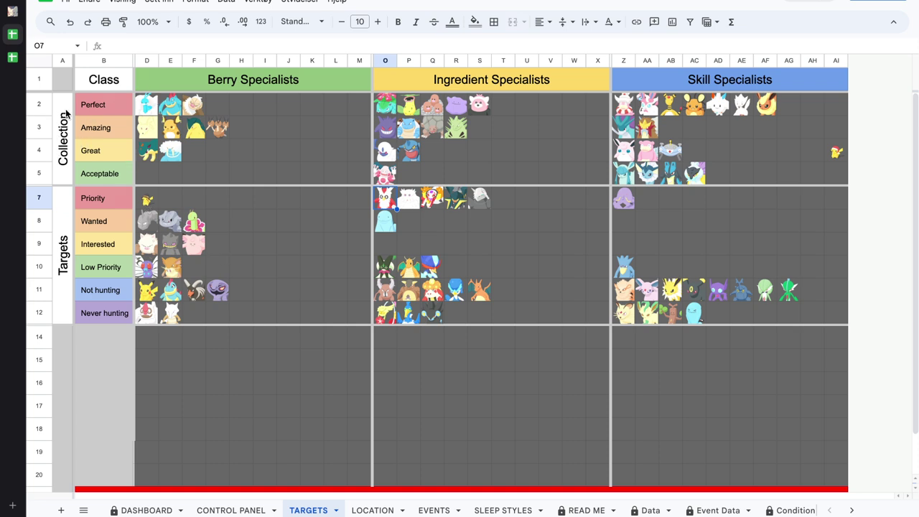
# Step: Compare the Collection and Targets blocks across the Berry, Ingredient and Skill Specialists columns
pyautogui.moveTo(67, 113); pyautogui.dragTo(832, 127)
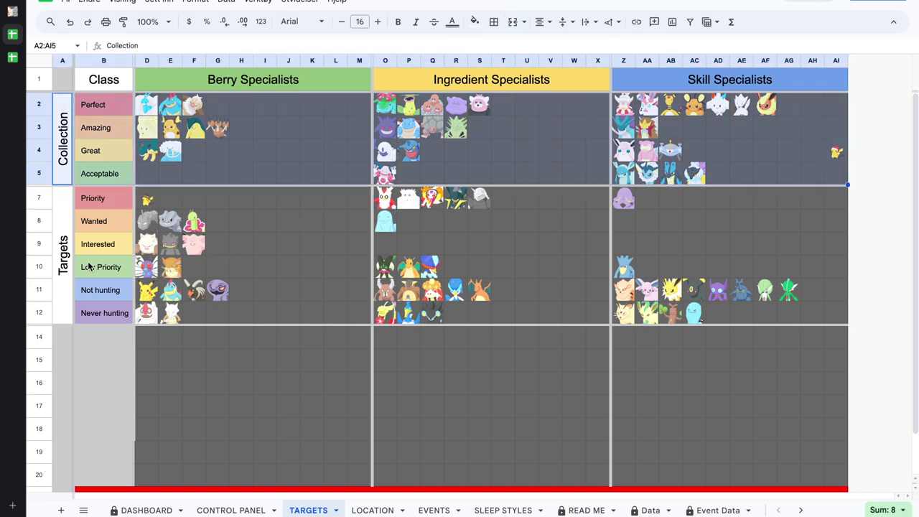
pyautogui.moveTo(61, 256); pyautogui.dragTo(674, 258)
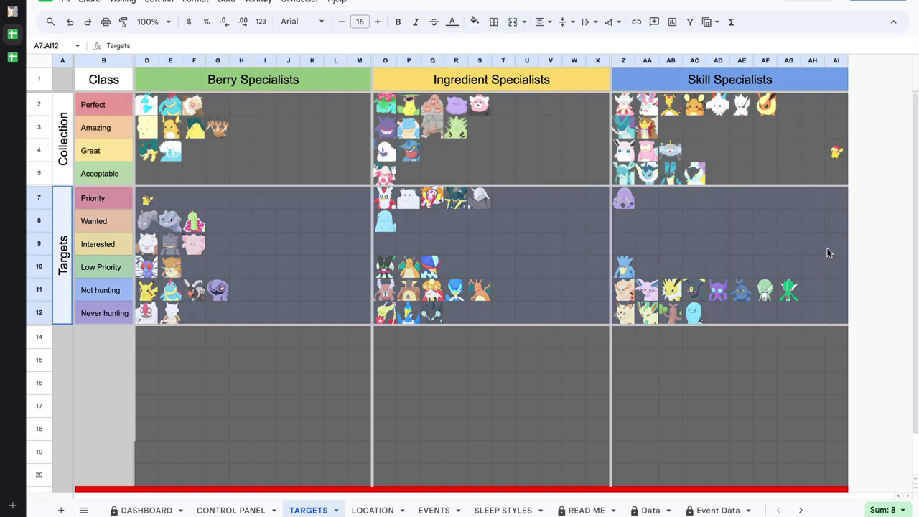
pyautogui.moveTo(828, 248); pyautogui.dragTo(827, 248)
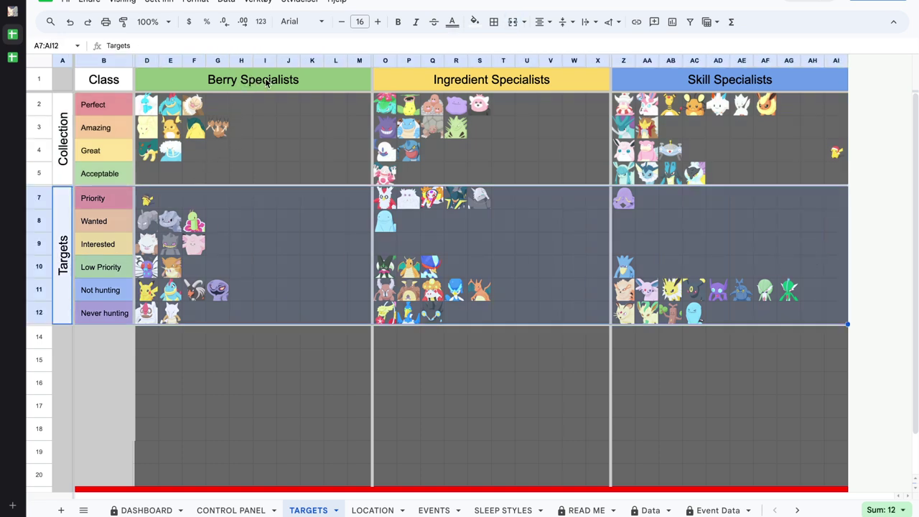
pyautogui.moveTo(268, 84); pyautogui.dragTo(256, 446)
pyautogui.moveTo(565, 80); pyautogui.dragTo(540, 366)
pyautogui.moveTo(738, 82); pyautogui.dragTo(722, 390)
pyautogui.click(294, 356)
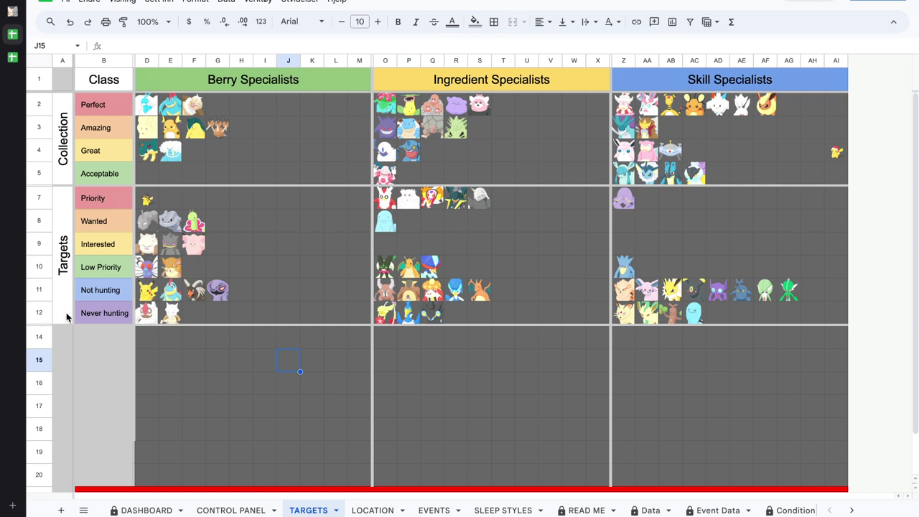
# Step: Move the ingredient specialist in Never hunting cell Q12 to Not hunting cell T11
pyautogui.click(436, 320)
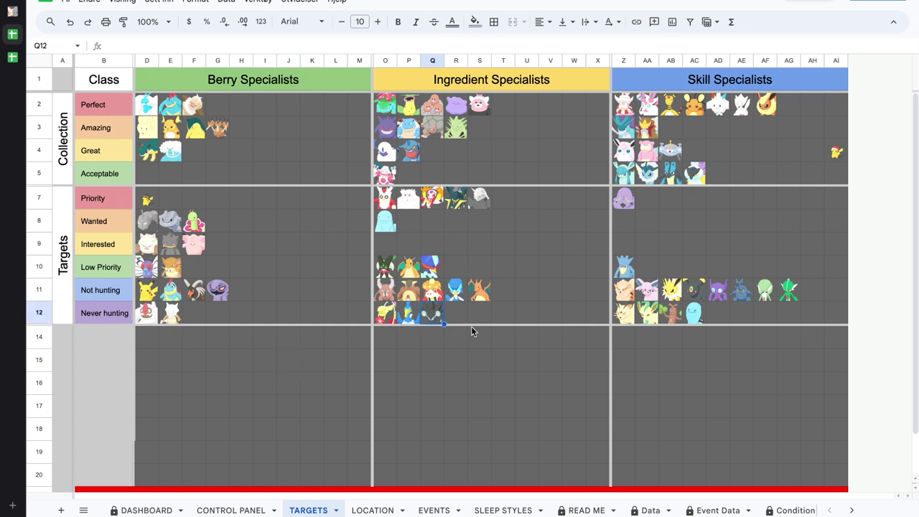
pyautogui.hotkey('ctrl', 'x')
pyautogui.click(505, 296)
pyautogui.hotkey('ctrl', 'v')
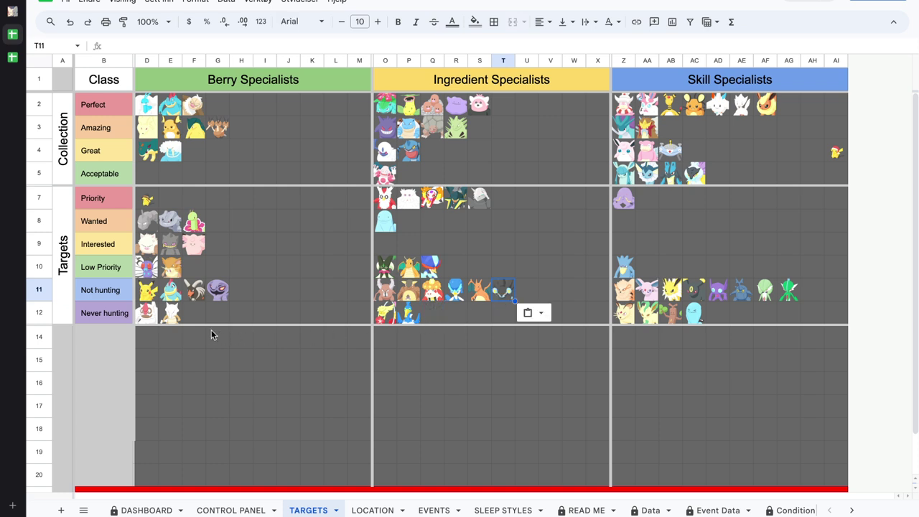
# Step: Examine the Never hunting row and compare its two berry specialists with the Perfect one in F2
pyautogui.moveTo(111, 320); pyautogui.dragTo(844, 322)
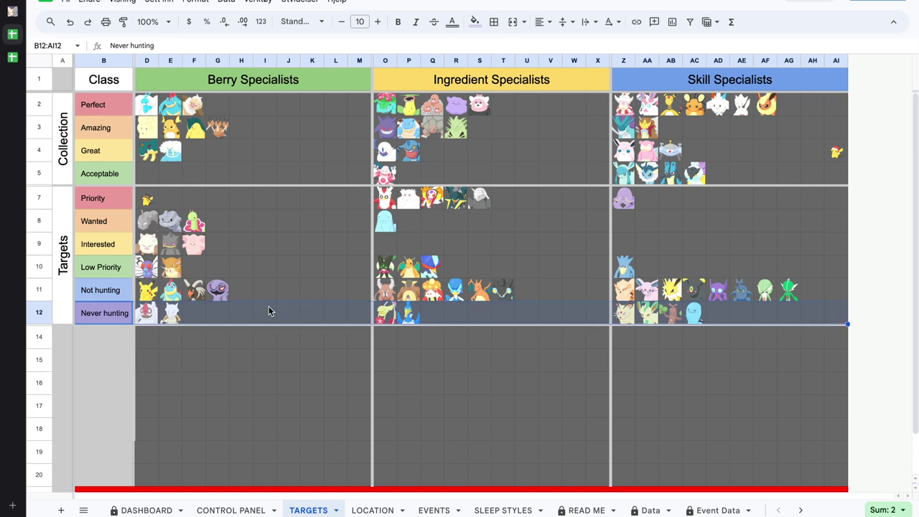
pyautogui.click(180, 320)
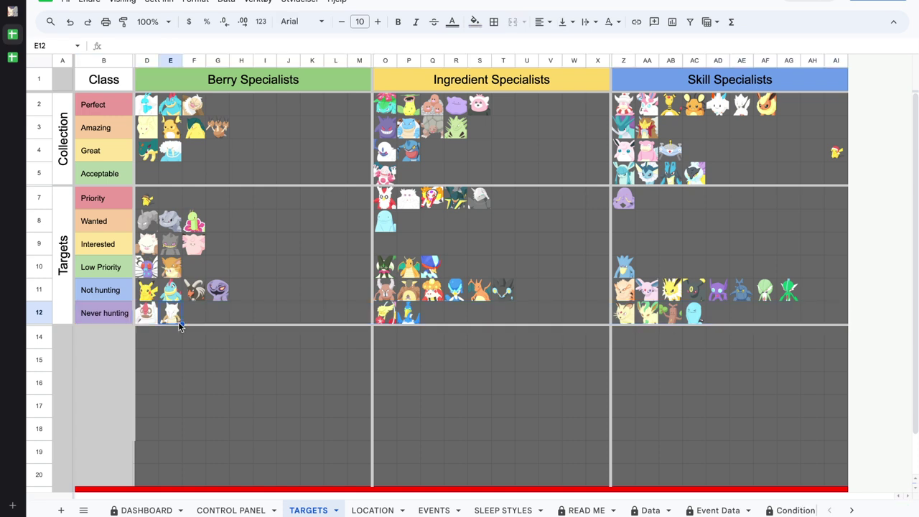
pyautogui.click(149, 322)
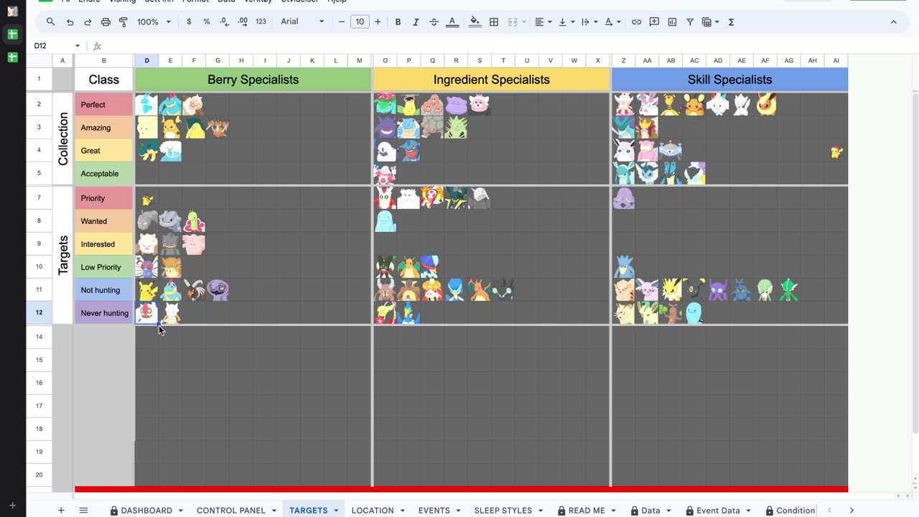
pyautogui.click(201, 113)
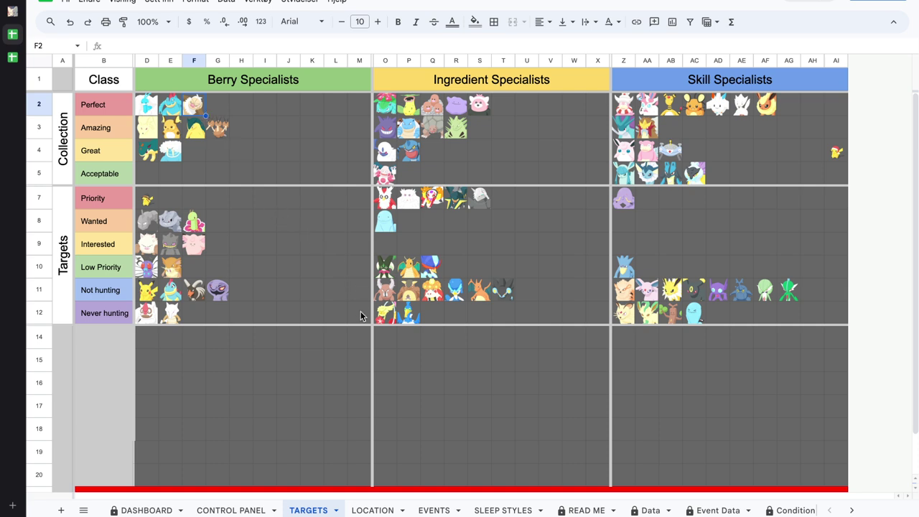
# Step: Compare the Never hunting ingredient specialists in O12 and P12 with the collected ones in P4 and R2
pyautogui.click(389, 322)
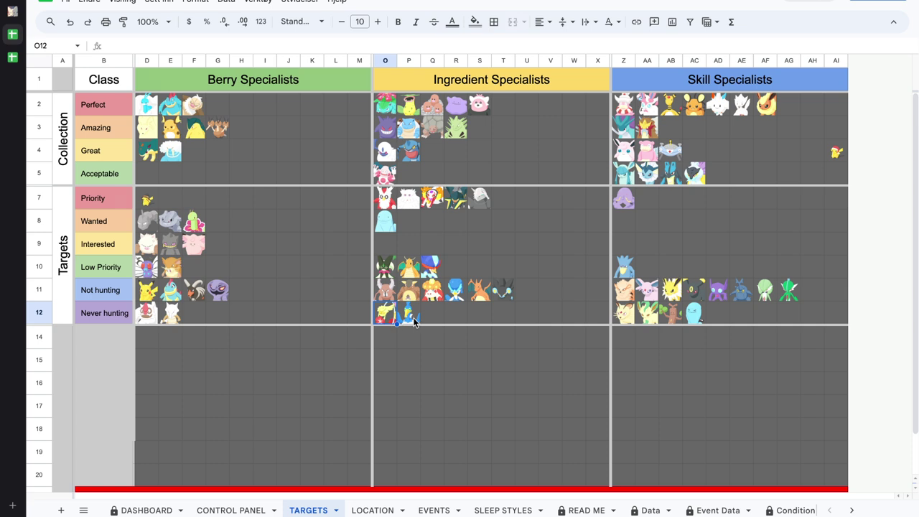
pyautogui.click(415, 322)
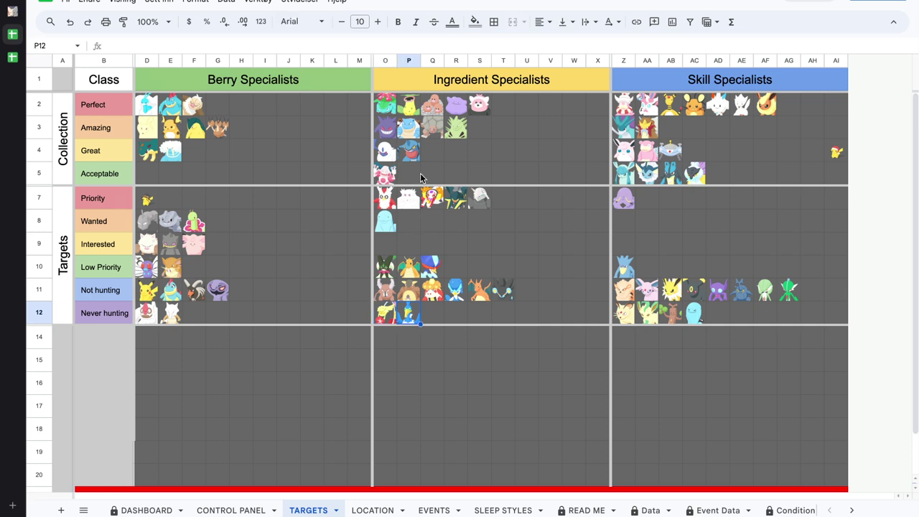
pyautogui.click(413, 152)
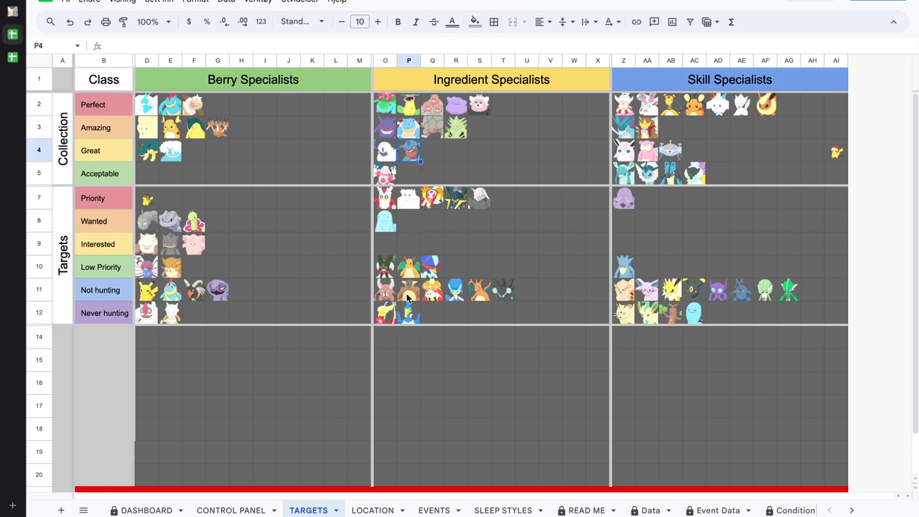
pyautogui.click(464, 112)
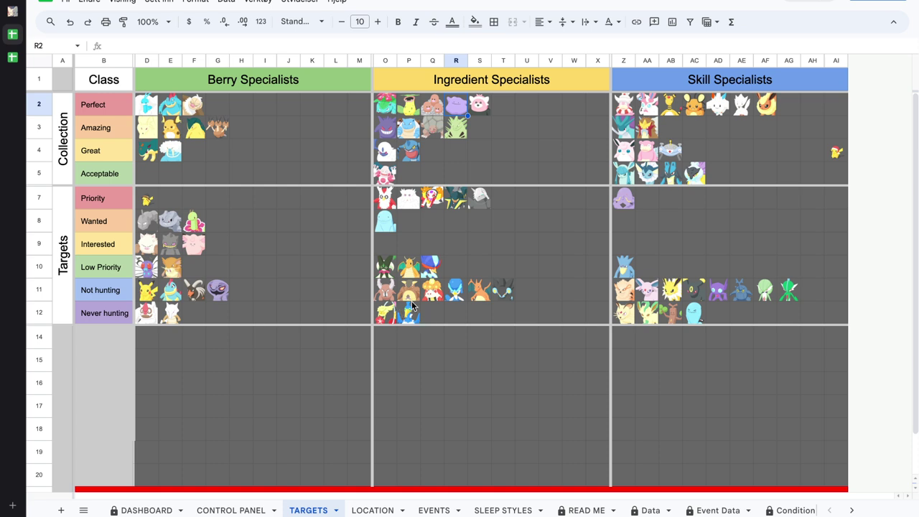
# Step: Examine the Priority row and the Wanted berry specialists, comparing the Wanted, Interested and Low Priority classes
pyautogui.moveTo(108, 196); pyautogui.dragTo(842, 209)
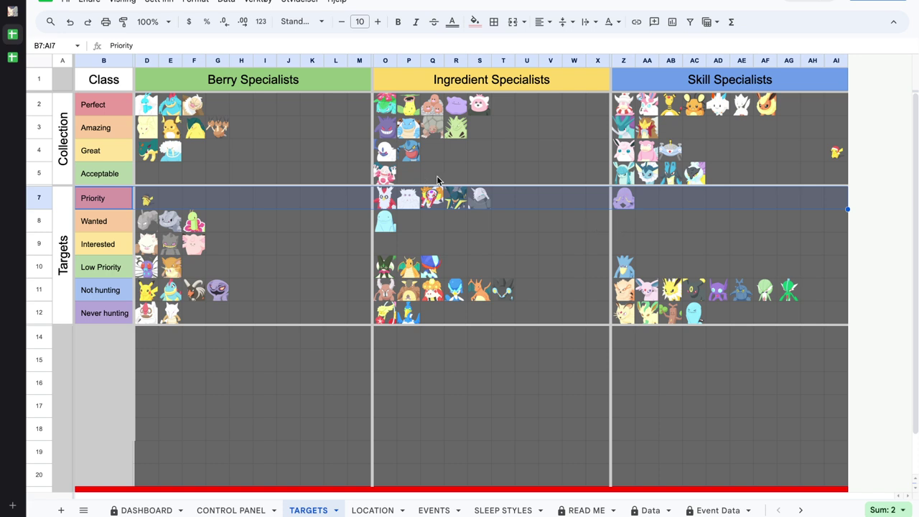
pyautogui.click(158, 204)
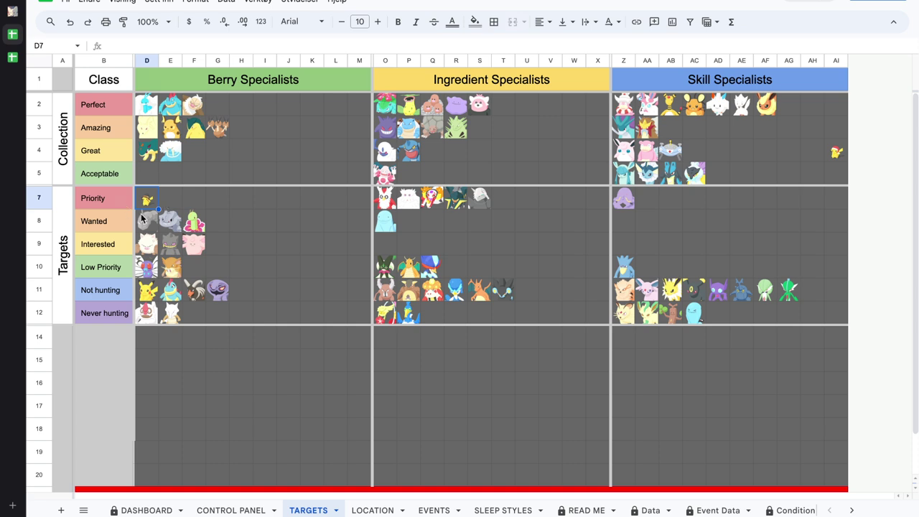
pyautogui.moveTo(107, 229); pyautogui.dragTo(172, 229)
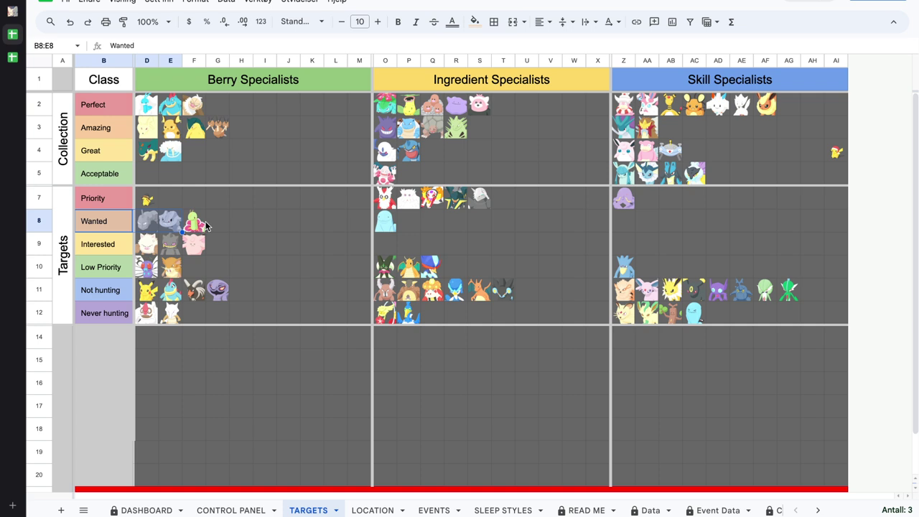
pyautogui.click(204, 228)
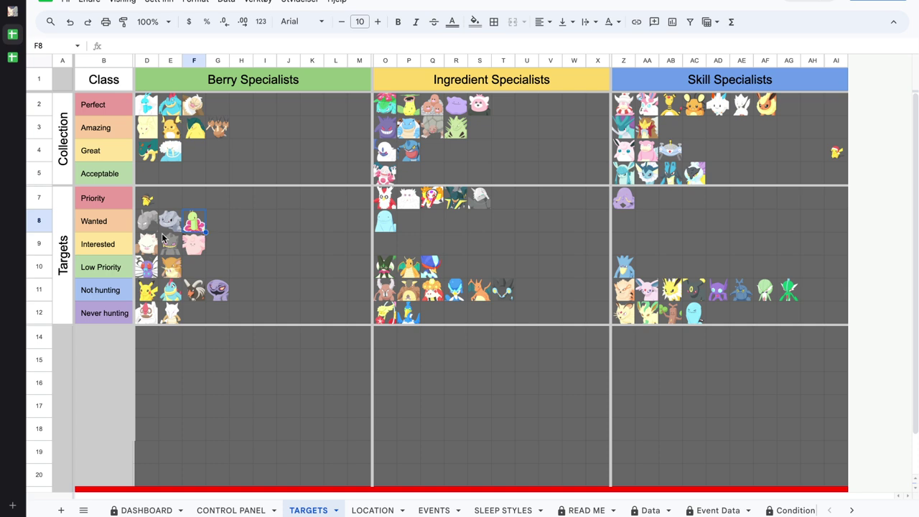
pyautogui.click(121, 245)
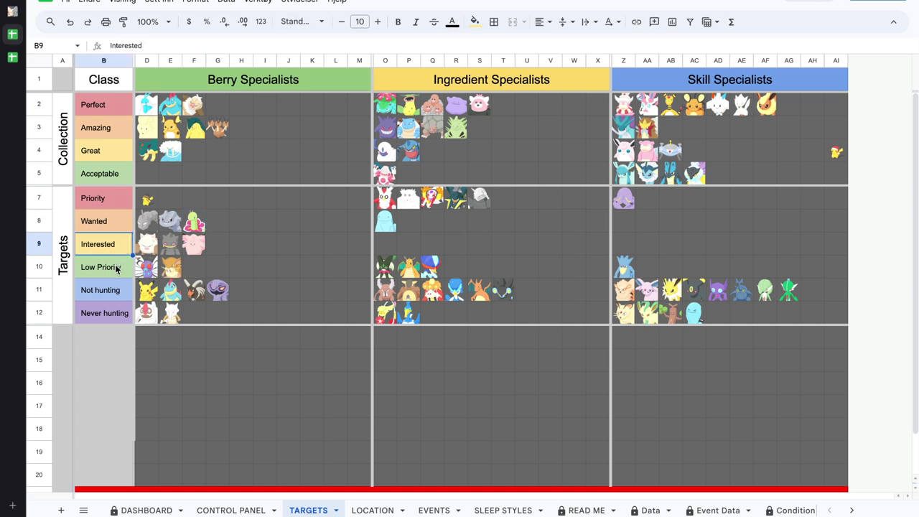
pyautogui.click(117, 268)
pyautogui.click(132, 226)
# Step: Move the berry specialist in Wanted cell F8 to Low Priority cell F10, and return it to F8
pyautogui.click(191, 228)
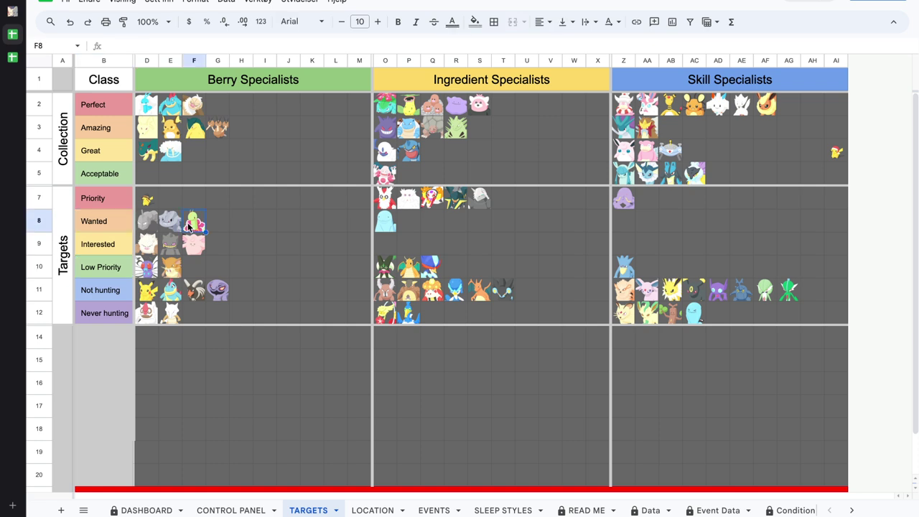
pyautogui.hotkey('ctrl', 'x')
pyautogui.click(195, 269)
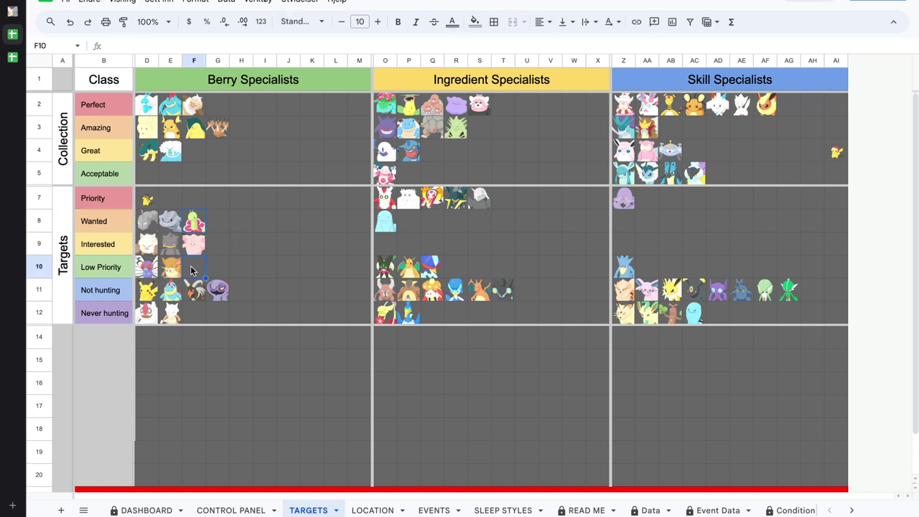
pyautogui.hotkey('ctrl', 'v')
pyautogui.hotkey('ctrl', 'x')
pyautogui.click(199, 225)
pyautogui.hotkey('ctrl', 'v')
# Step: Examine the Wanted row and the Priority ingredient specialists in O7:S7, inspecting S7, R7 and Q7 individually
pyautogui.moveTo(94, 222); pyautogui.dragTo(267, 227)
pyautogui.moveTo(380, 205); pyautogui.dragTo(473, 225)
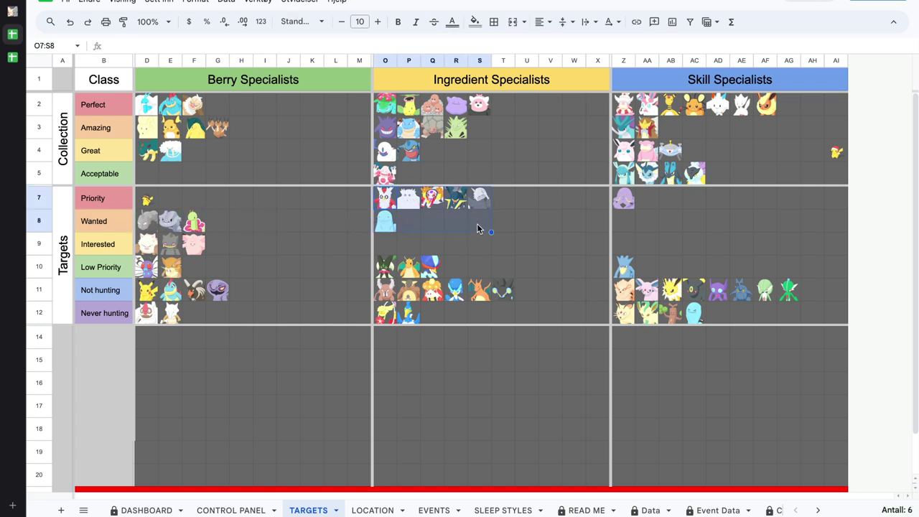
pyautogui.click(470, 225)
pyautogui.moveTo(379, 202); pyautogui.dragTo(482, 199)
pyautogui.click(465, 228)
pyautogui.click(481, 202)
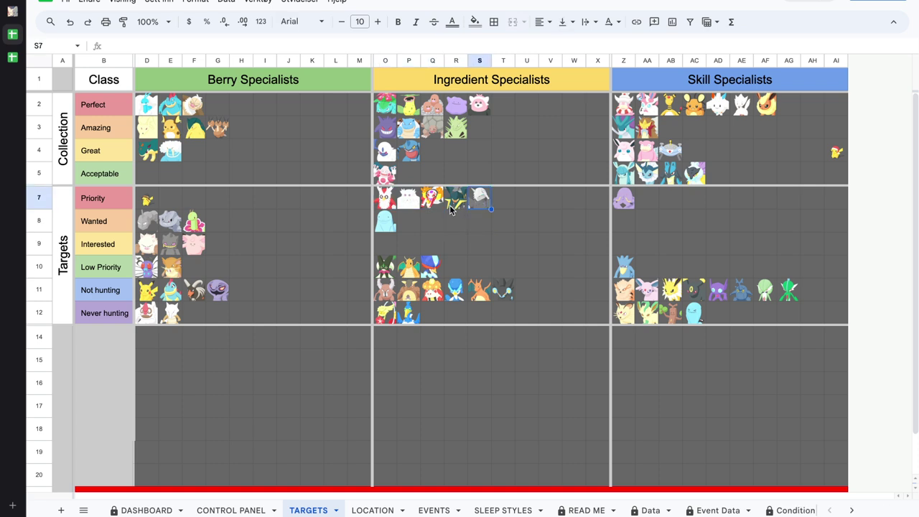
pyautogui.click(456, 205)
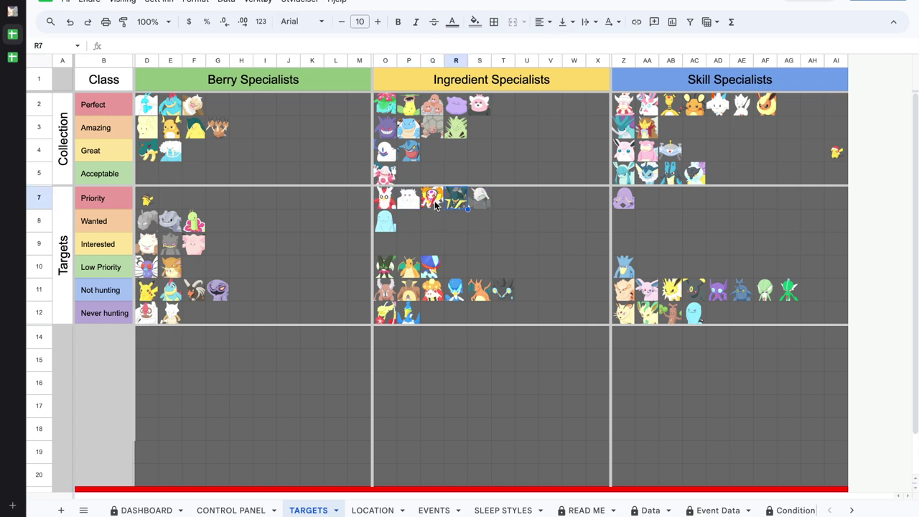
pyautogui.click(435, 205)
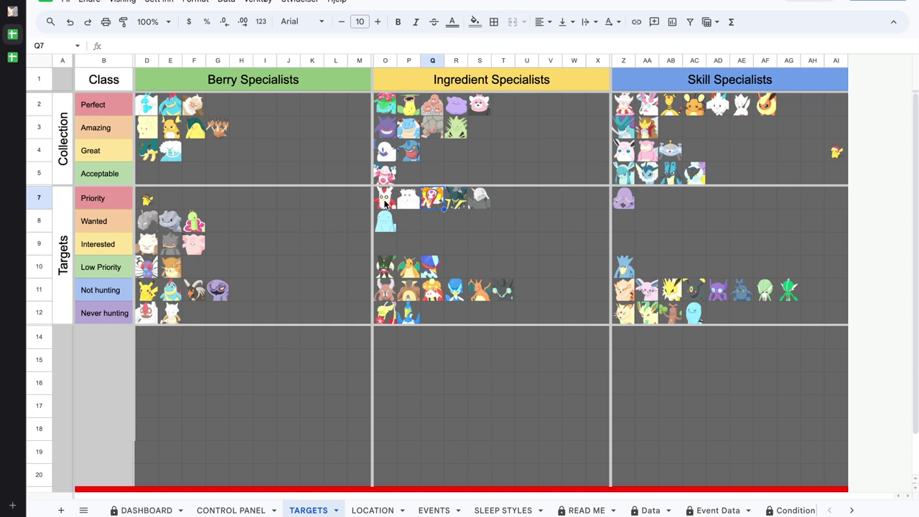
# Step: Move the ingredient specialist in Priority cell P7 to Interested cell O9
pyautogui.click(385, 207)
pyautogui.click(393, 243)
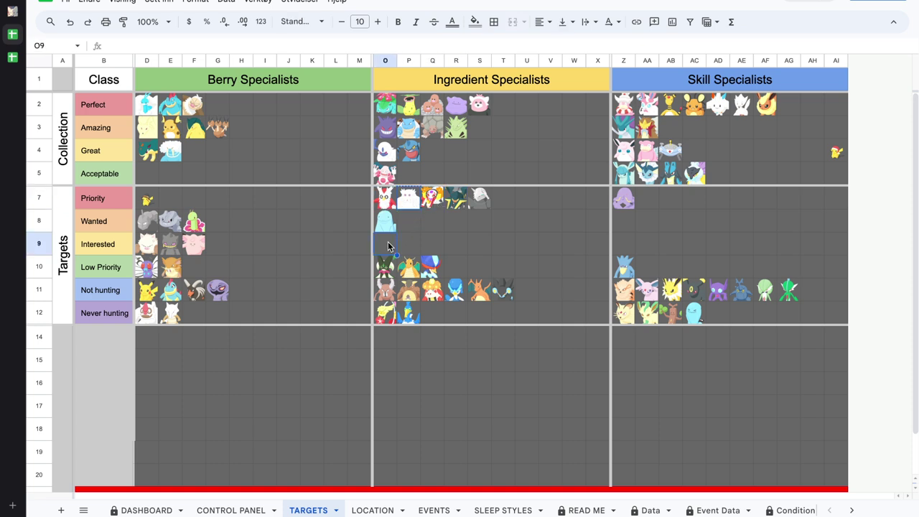
pyautogui.hotkey('ctrl', 'v')
# Step: Close the gap in the Priority row by moving the ingredient specialists in Q7:S7 to P7:R7
pyautogui.moveTo(434, 202); pyautogui.dragTo(480, 202)
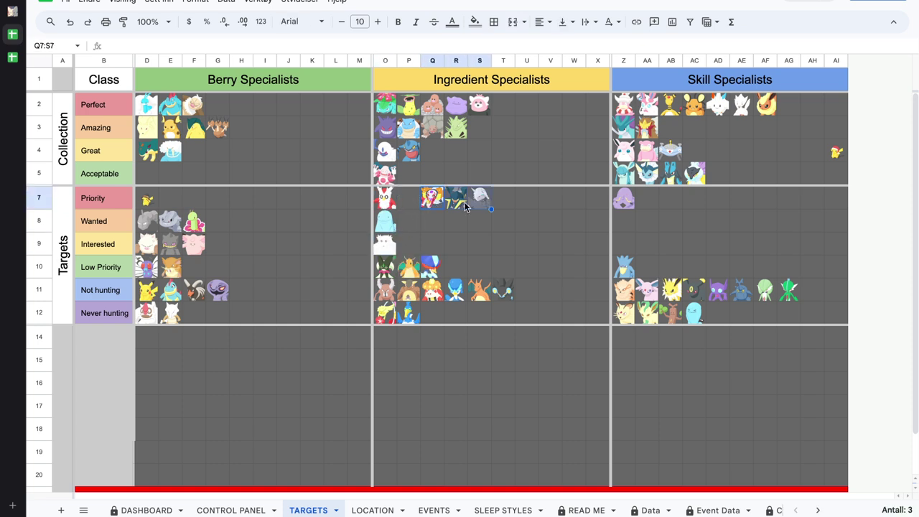
pyautogui.hotkey('ctrl', 'x')
pyautogui.click(410, 200)
pyautogui.hotkey('ctrl', 'v')
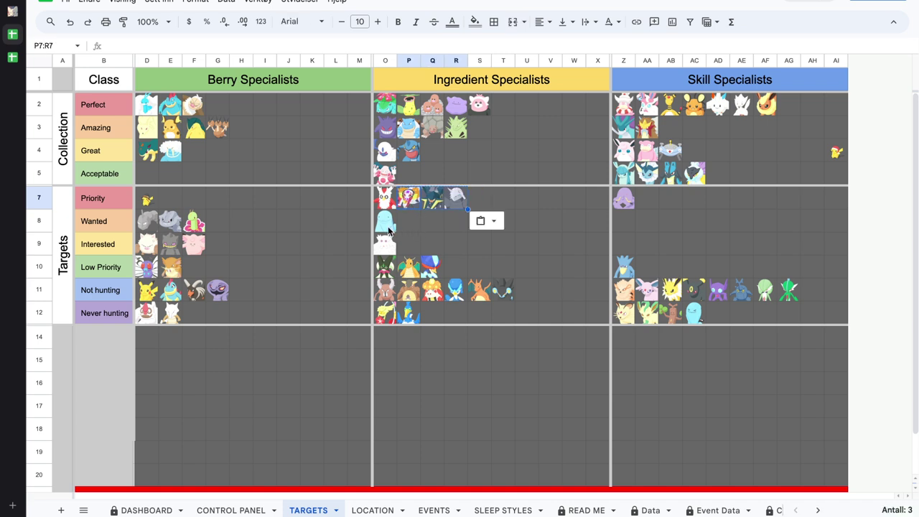
# Step: Examine the Wanted and Interested ingredient specialists in O8 and O9, and the Priority skill specialist in Z7
pyautogui.click(387, 227)
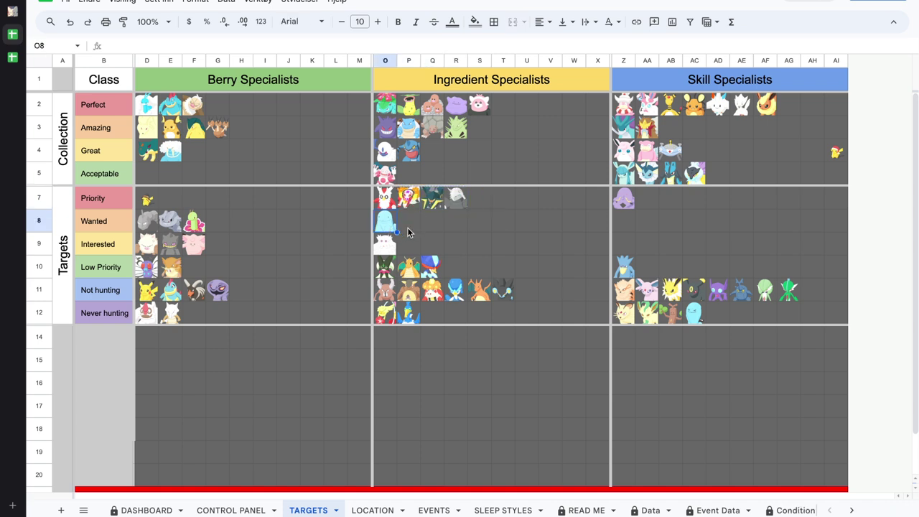
pyautogui.click(390, 244)
pyautogui.click(399, 228)
pyautogui.click(410, 228)
pyautogui.click(385, 227)
pyautogui.click(404, 227)
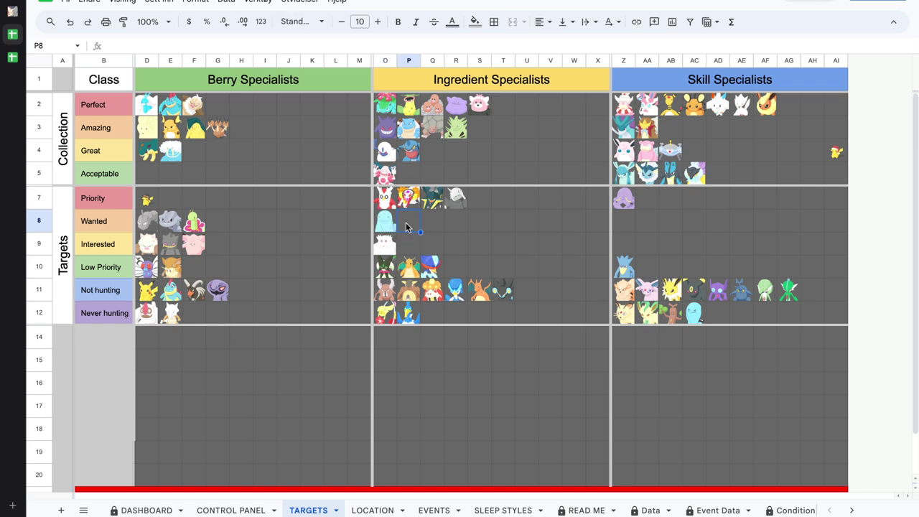
pyautogui.click(624, 206)
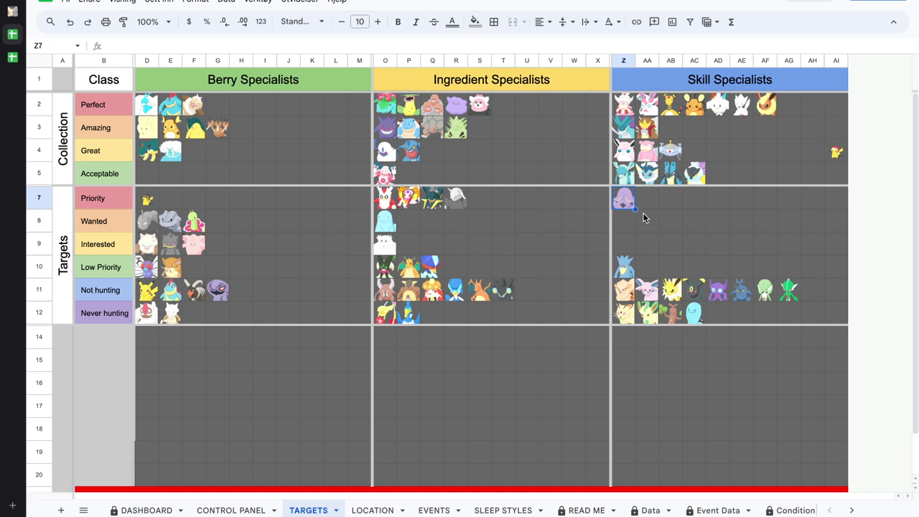
pyautogui.click(642, 215)
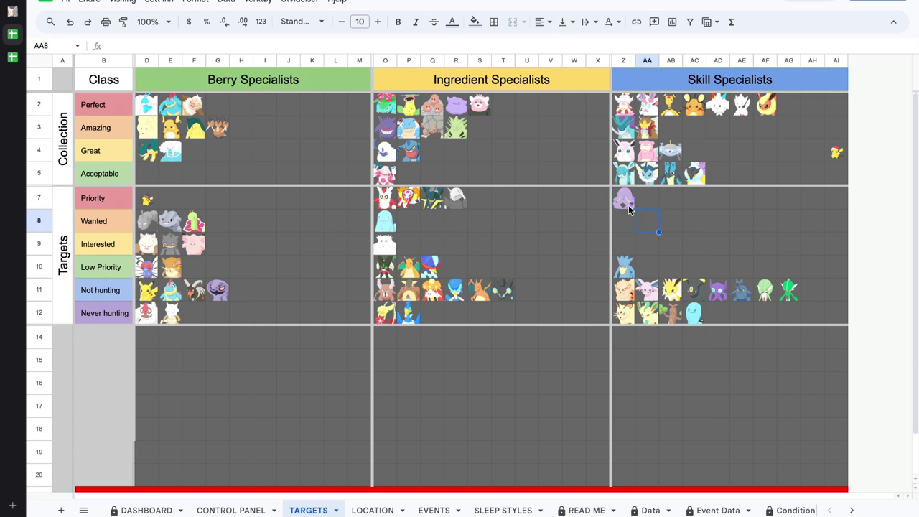
pyautogui.click(665, 223)
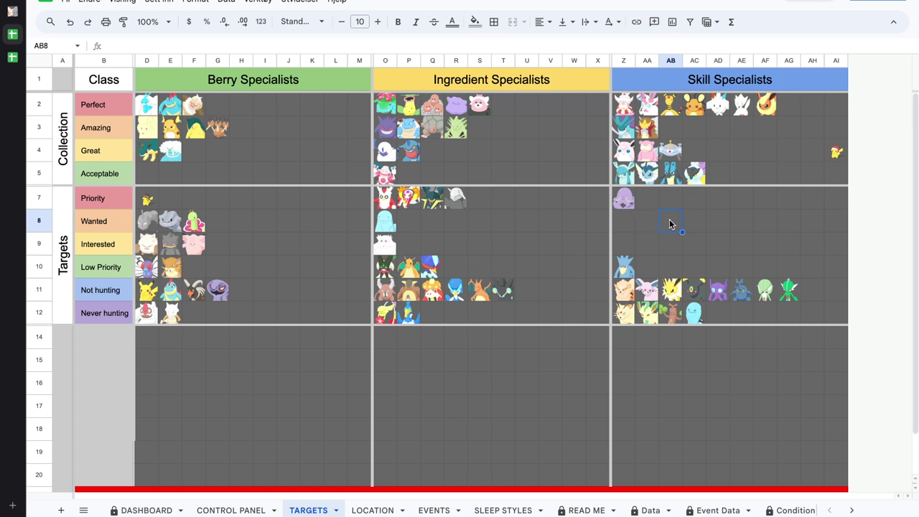
# Step: Examine the Not hunting row and compare its skill specialists with the Perfect ones in AA2 and AF2
pyautogui.moveTo(114, 294); pyautogui.dragTo(821, 299)
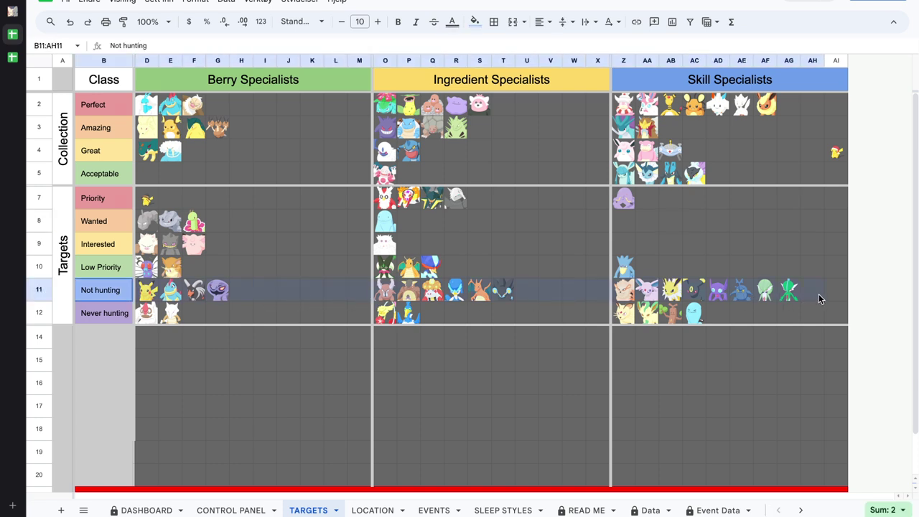
pyautogui.click(692, 291)
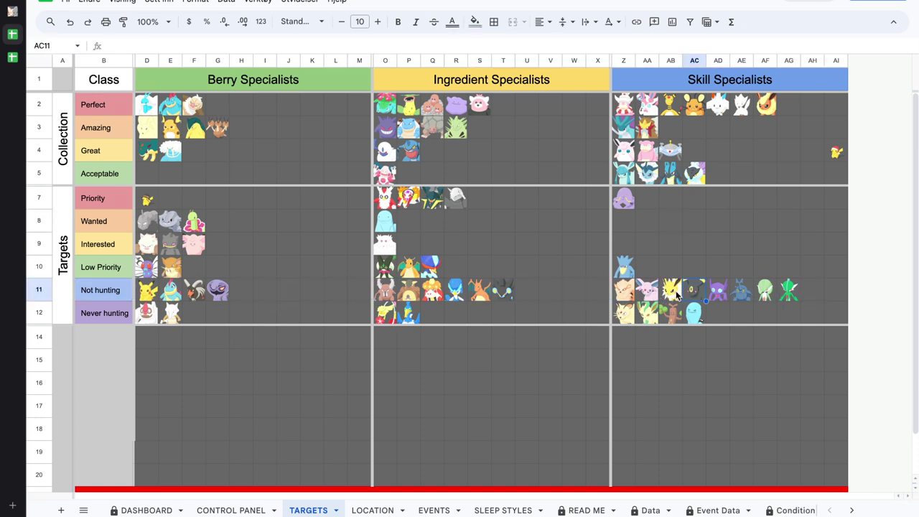
pyautogui.click(650, 293)
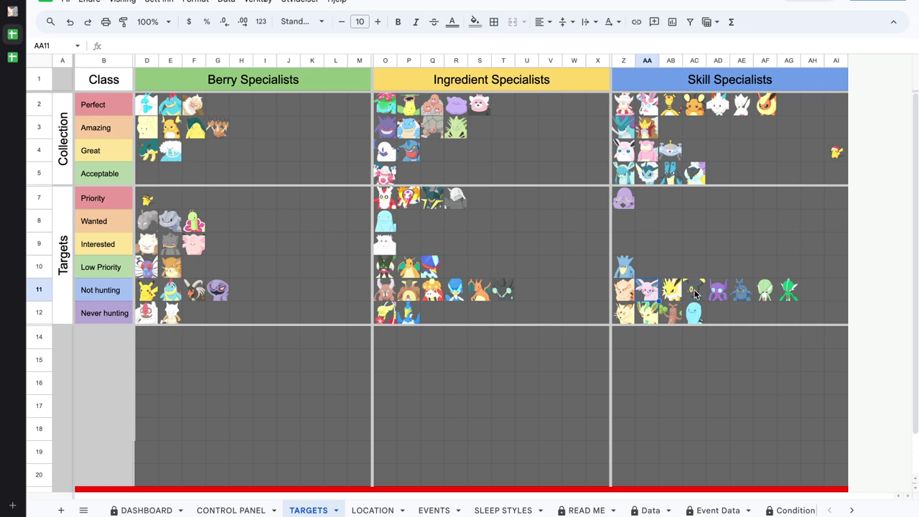
pyautogui.click(650, 112)
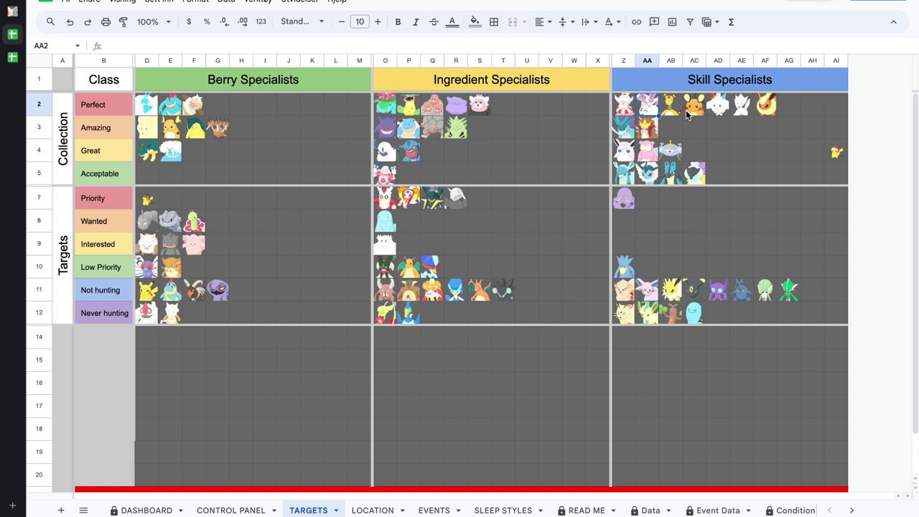
pyautogui.click(769, 114)
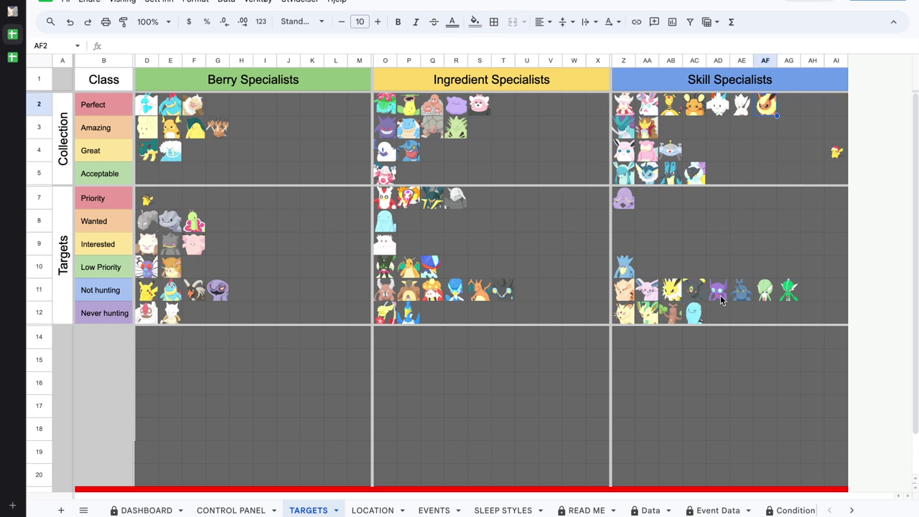
pyautogui.moveTo(720, 295); pyautogui.dragTo(789, 292)
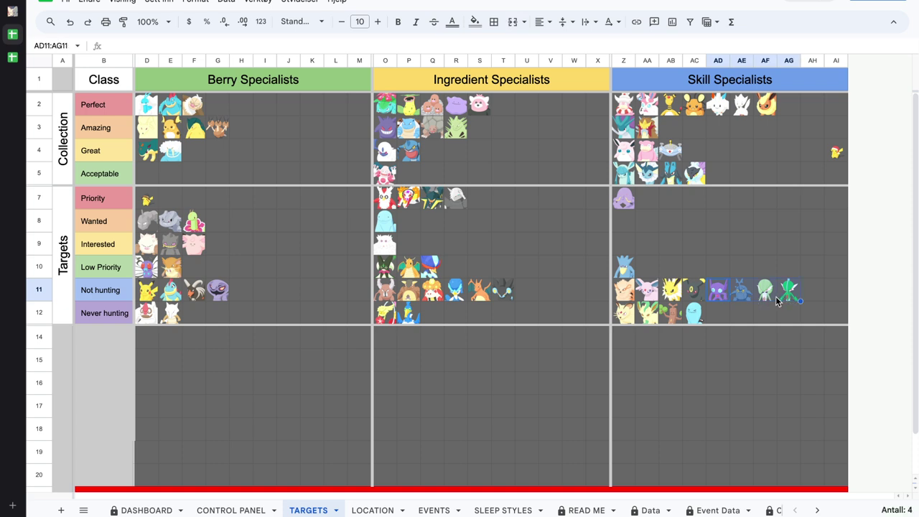
pyautogui.click(723, 299)
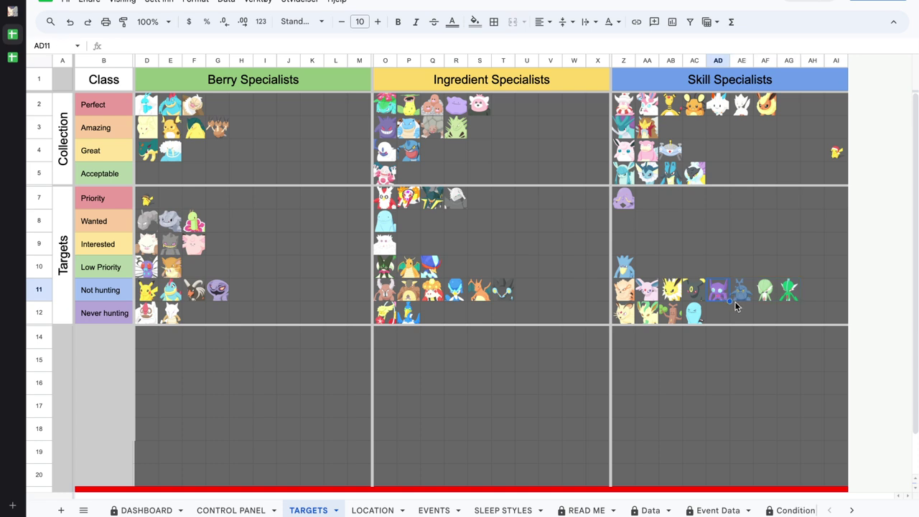
pyautogui.click(744, 303)
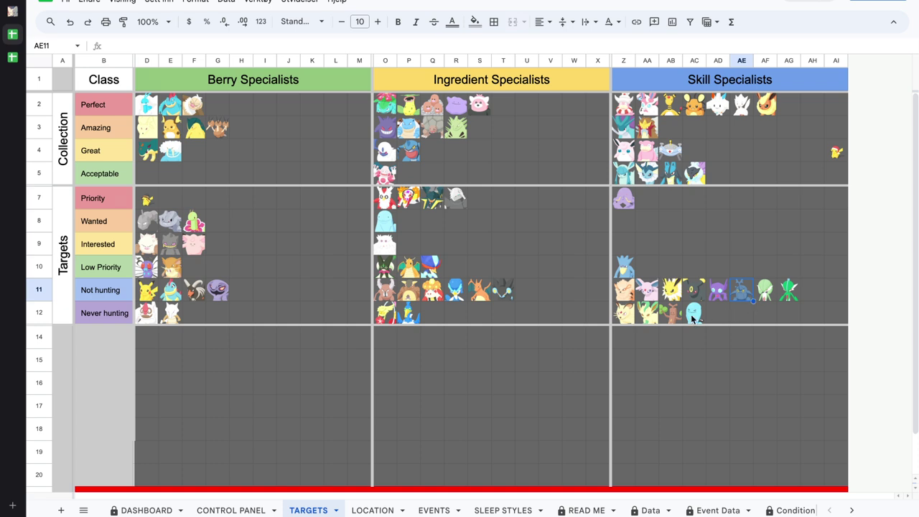
# Step: Examine the Never hunting row across all three specialties, comparing D12 with the collected berry specialists in D2:G4
pyautogui.moveTo(711, 320); pyautogui.dragTo(148, 323)
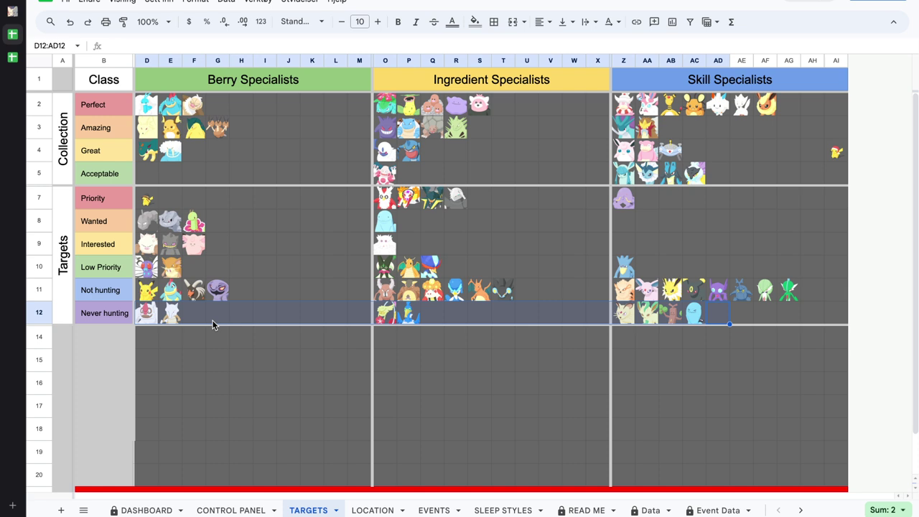
pyautogui.click(148, 321)
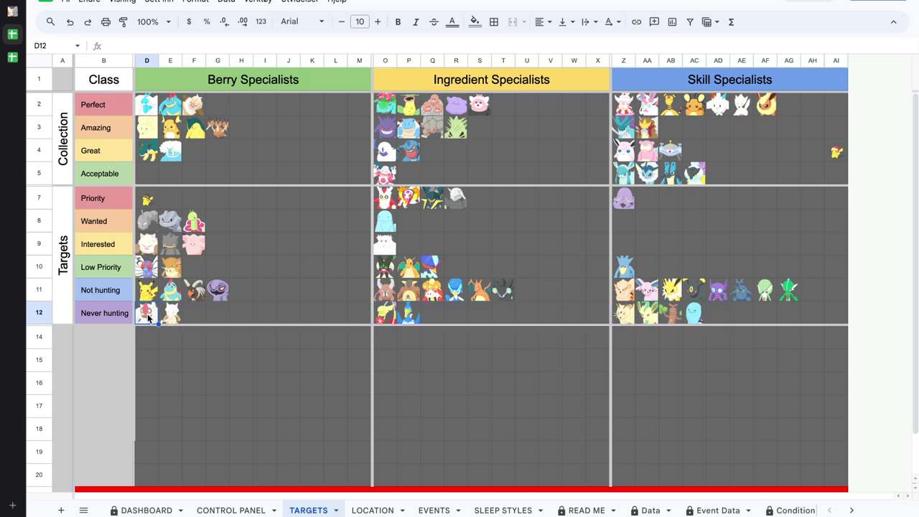
pyautogui.moveTo(148, 106); pyautogui.dragTo(220, 156)
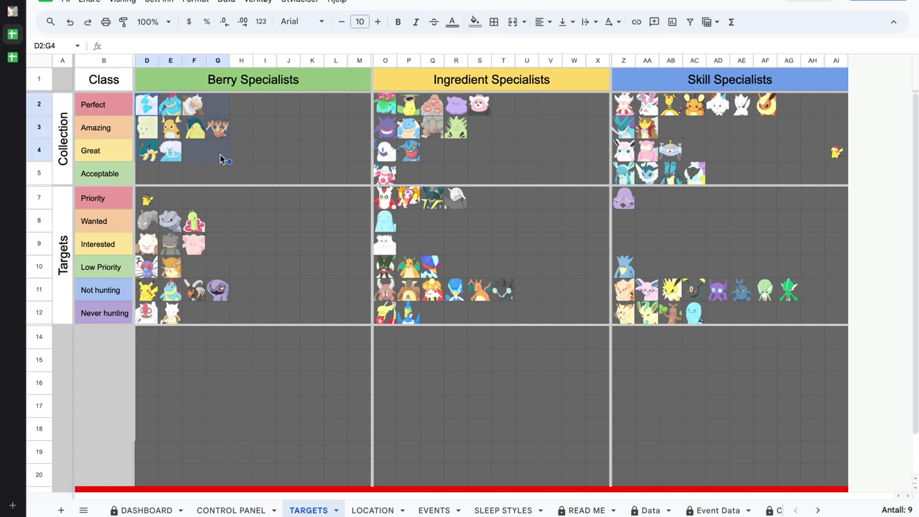
pyautogui.click(151, 323)
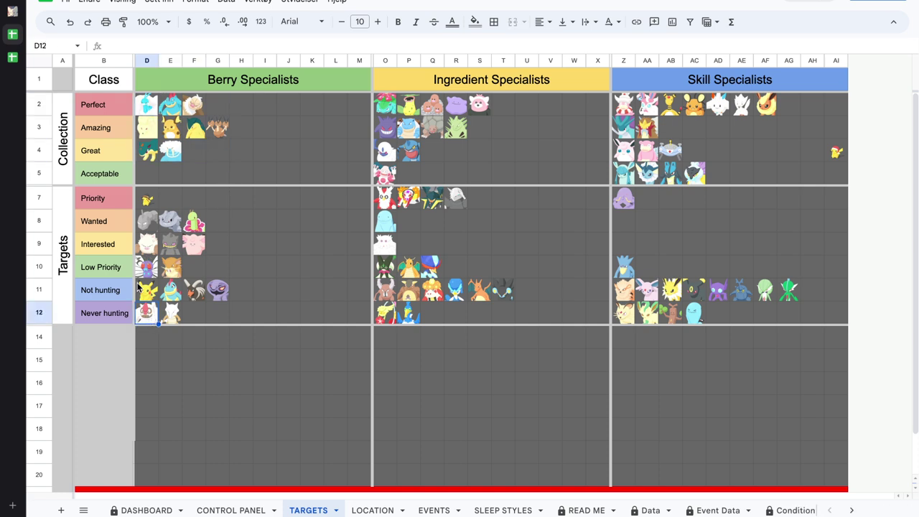
pyautogui.click(173, 323)
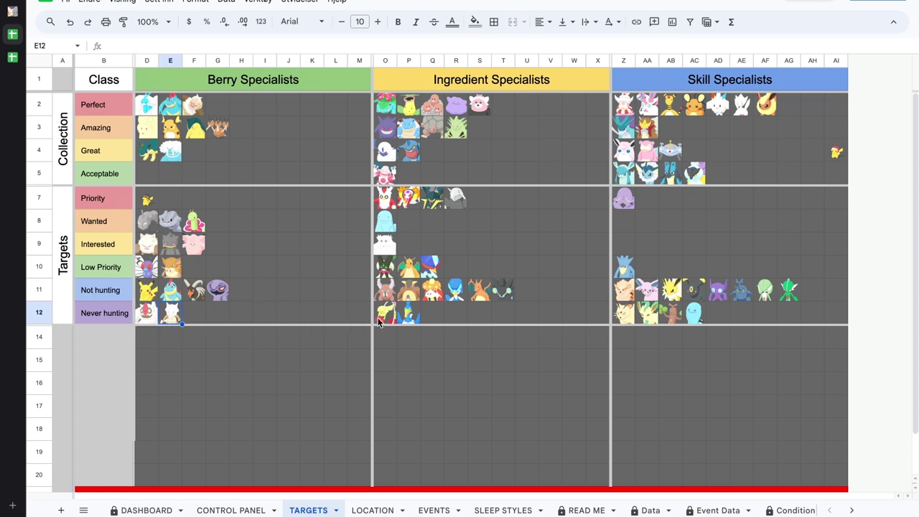
pyautogui.click(385, 322)
pyautogui.click(414, 323)
pyautogui.click(480, 318)
pyautogui.moveTo(413, 320); pyautogui.dragTo(149, 319)
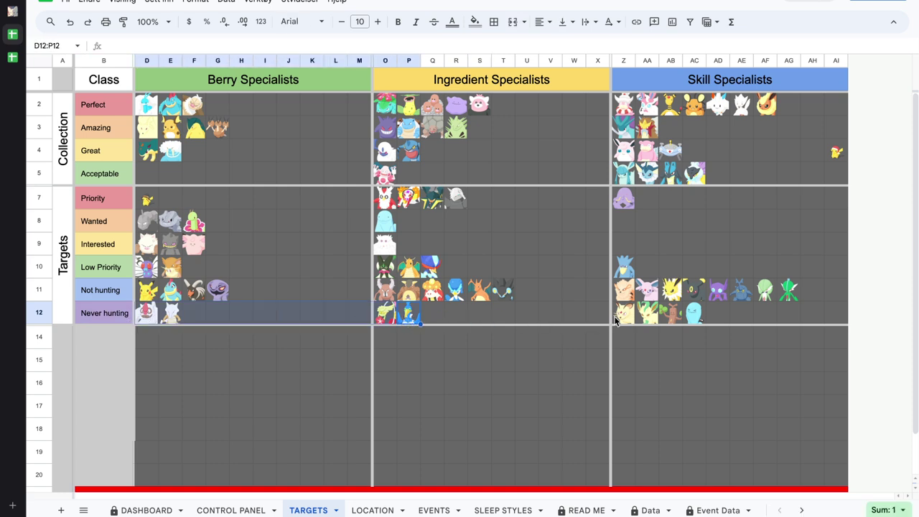
pyautogui.moveTo(618, 319); pyautogui.dragTo(150, 320)
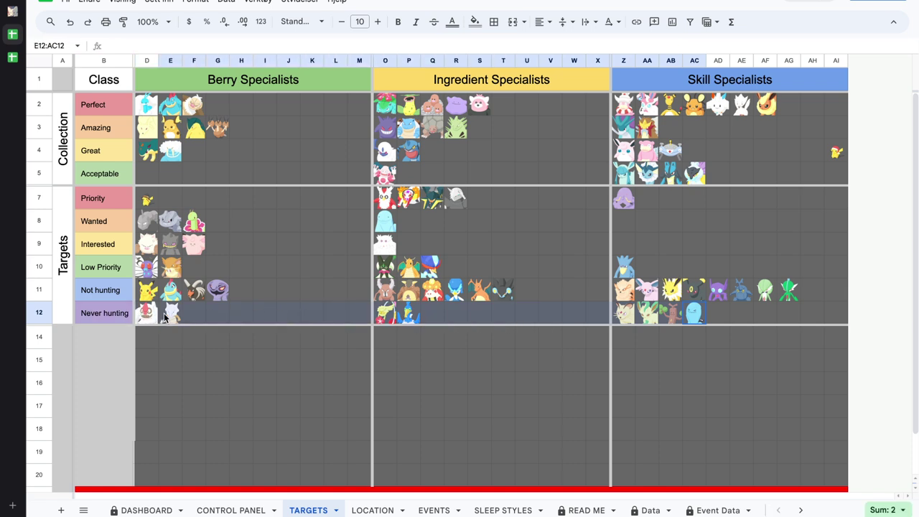
# Step: Move the berry specialist in Never hunting cell D12 to Not hunting cell H11, and shift E12 into D12
pyautogui.click(154, 320)
pyautogui.moveTo(157, 319); pyautogui.dragTo(242, 292)
pyautogui.moveTo(170, 319); pyautogui.dragTo(833, 321)
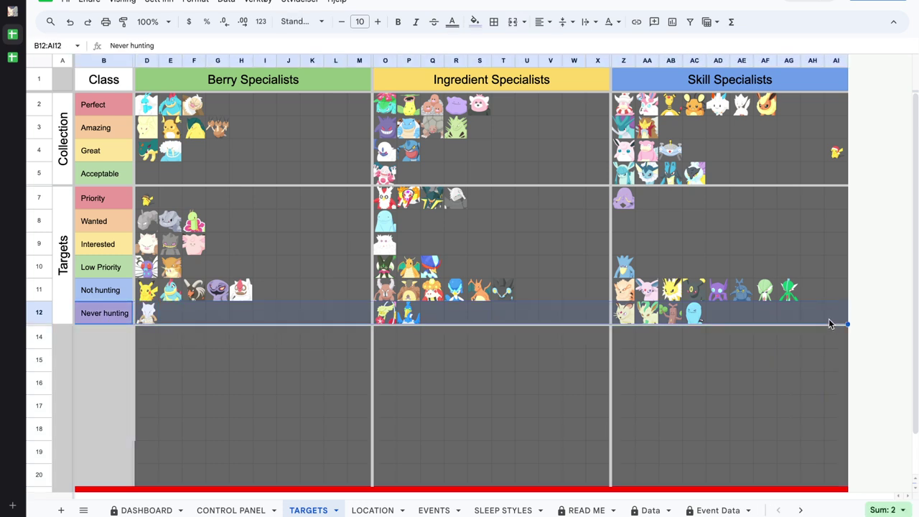
# Step: Inspect the Never hunting skill specialists in Z12:AC12 and ingredient specialists in O12 and P12 one by one
pyautogui.click(695, 318)
pyautogui.click(672, 320)
pyautogui.click(648, 321)
pyautogui.click(620, 320)
pyautogui.click(403, 320)
pyautogui.click(390, 318)
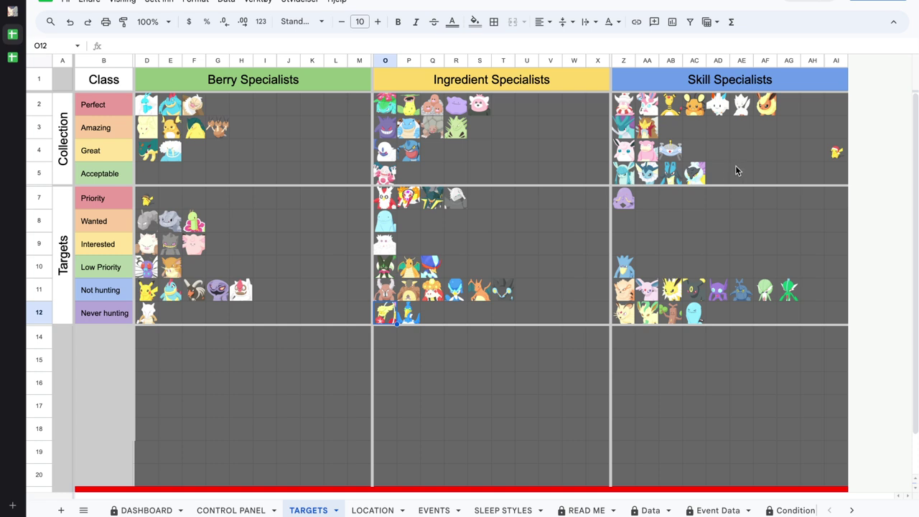
# Step: Examine the Perfect berry specialists in D2:F2 of the Collection section
pyautogui.click(723, 130)
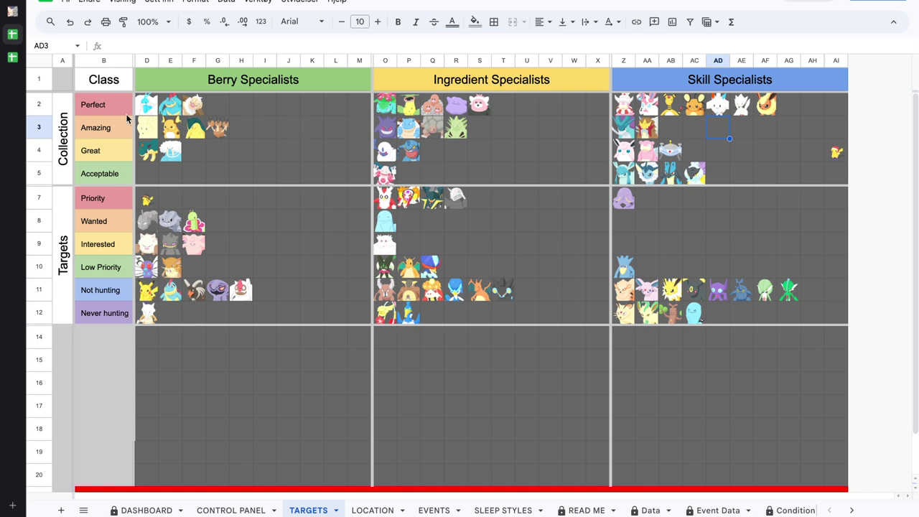
pyautogui.moveTo(141, 108); pyautogui.dragTo(202, 112)
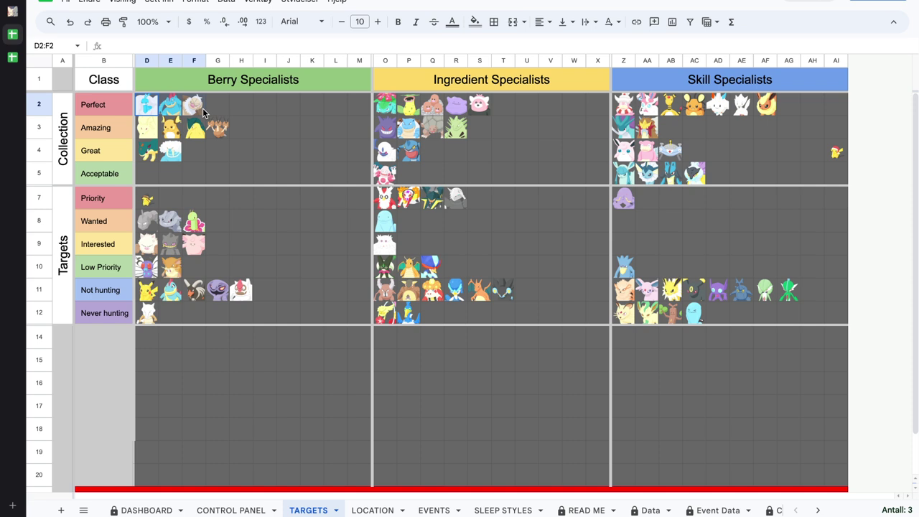
pyautogui.click(151, 113)
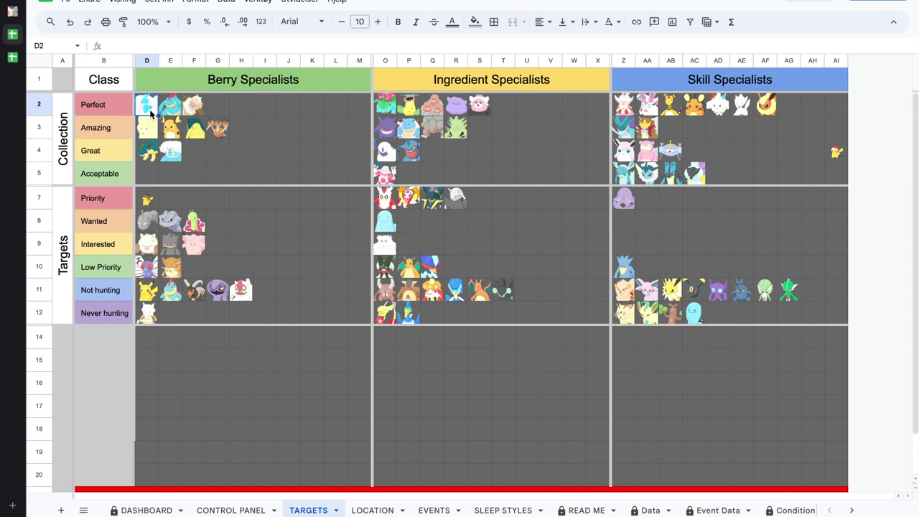
pyautogui.moveTo(152, 109); pyautogui.dragTo(204, 115)
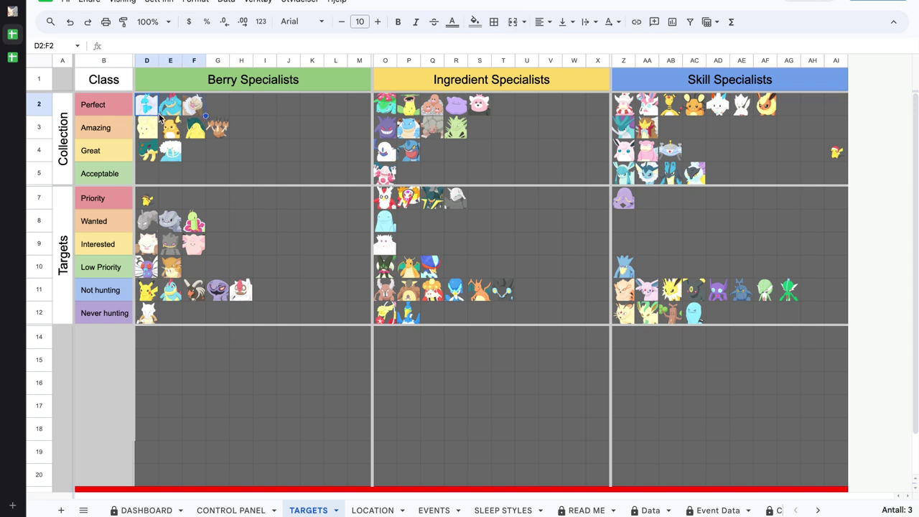
# Step: Copy the Perfect berry specialist from D2 into G2, and delete the duplicate
pyautogui.click(149, 115)
pyautogui.hotkey('ctrl', 'c')
pyautogui.click(218, 105)
pyautogui.hotkey('ctrl', 'v')
pyautogui.click(239, 154)
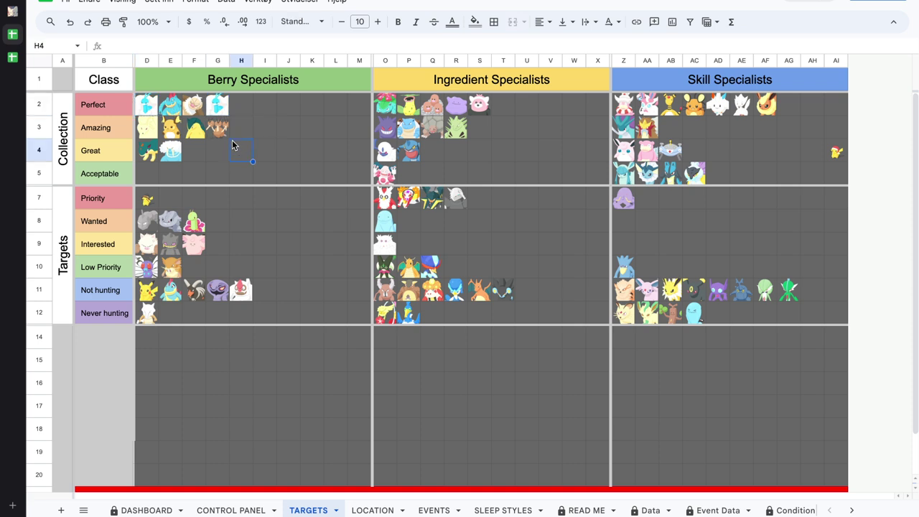
pyautogui.click(219, 113)
pyautogui.press('Delete')
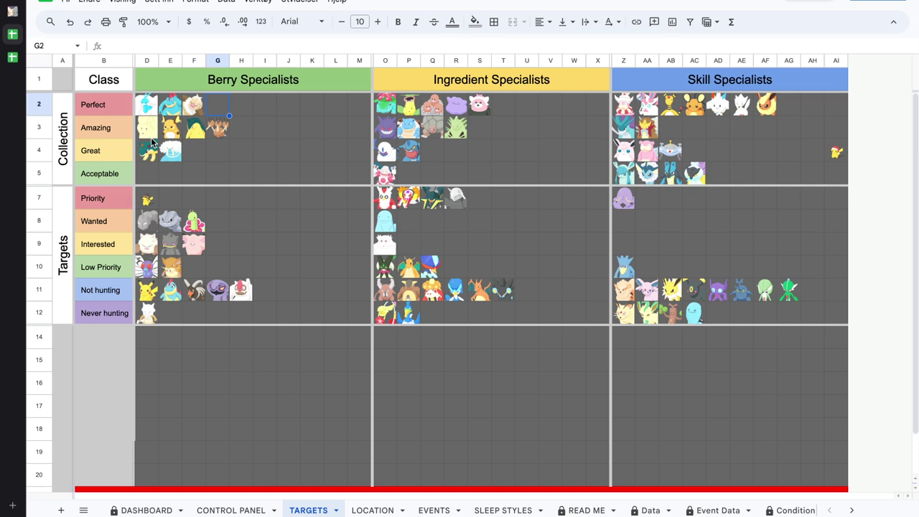
# Step: Open the LOCATION sheet and examine the name options for A3, the names in A3:A16, and the Pikachu (H) row
pyautogui.moveTo(149, 140); pyautogui.dragTo(835, 137)
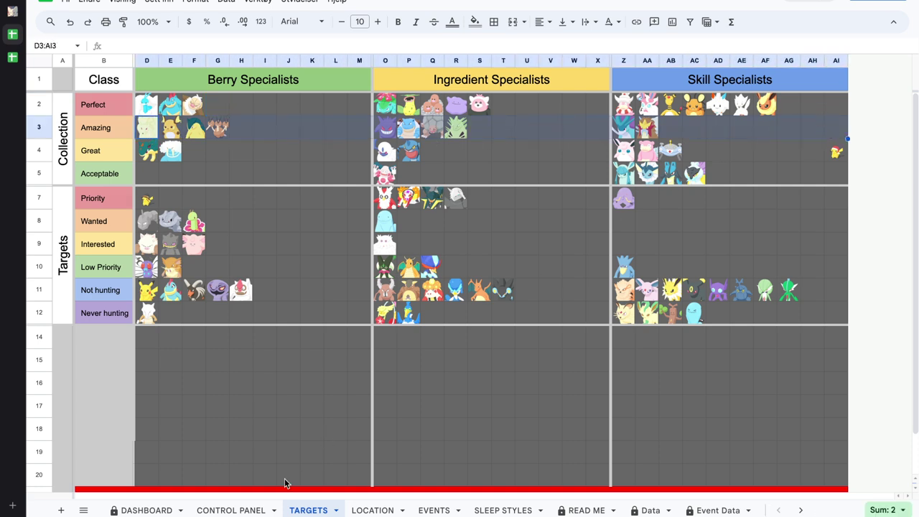
pyautogui.click(368, 510)
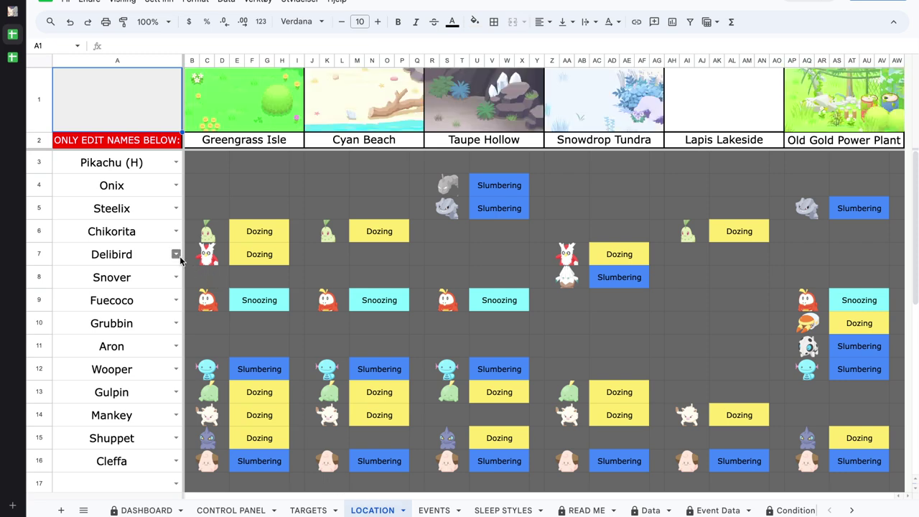
pyautogui.click(176, 163)
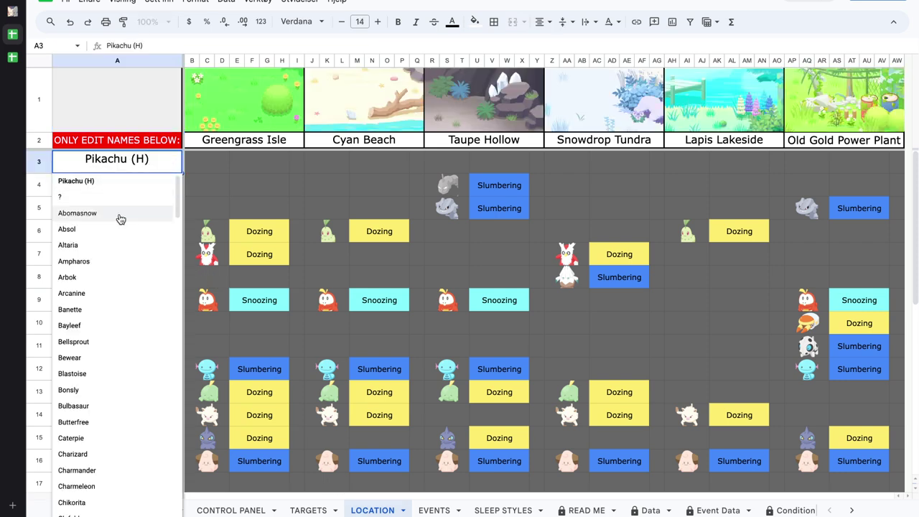
pyautogui.scroll(-20, 111, 309)
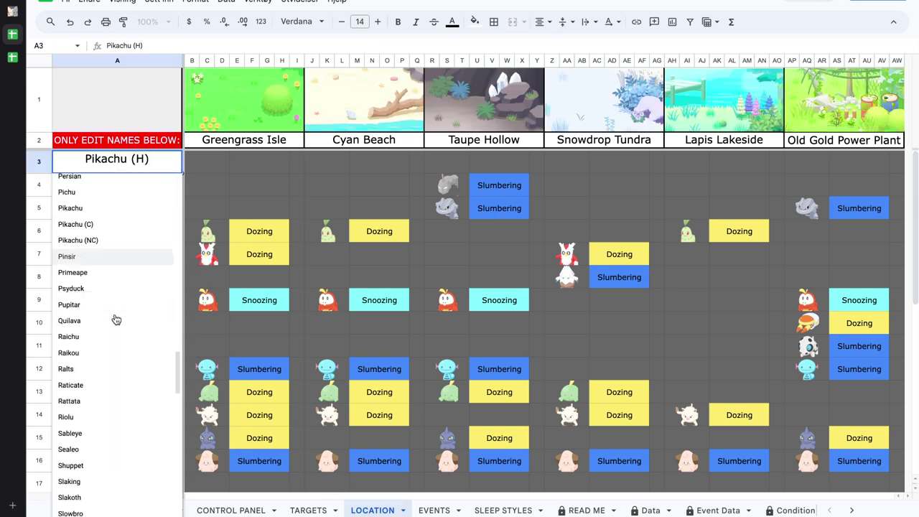
pyautogui.click(214, 170)
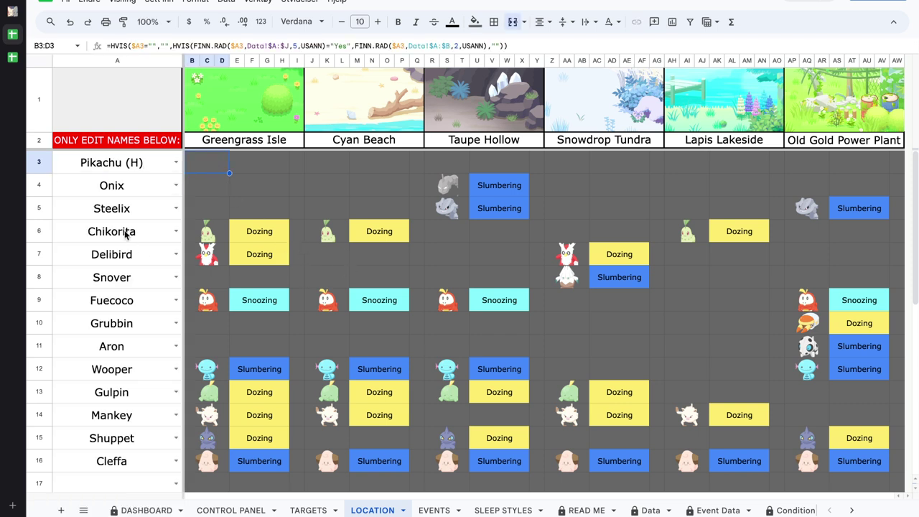
pyautogui.moveTo(133, 165); pyautogui.dragTo(147, 463)
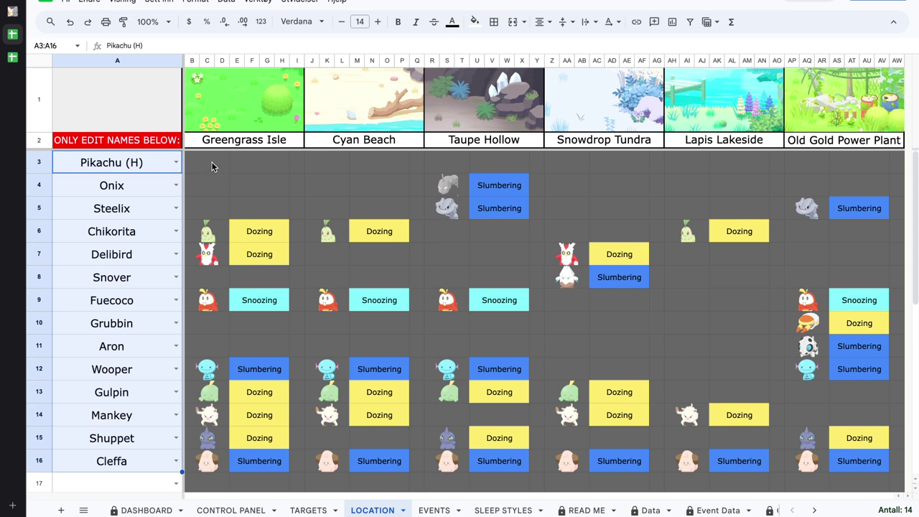
pyautogui.moveTo(212, 167); pyautogui.dragTo(869, 173)
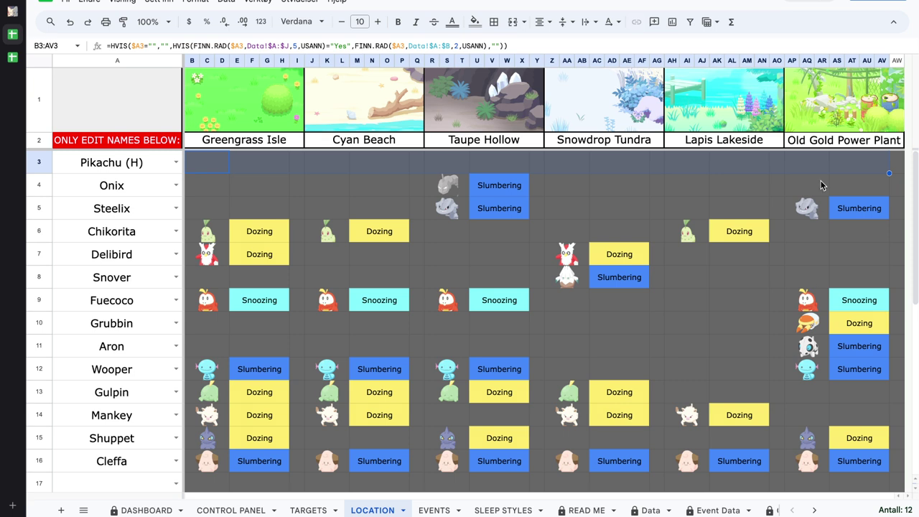
# Step: Examine the Old Gold Power Plant sleep types for the listed Pokémon, and the Snowdrop Tundra column with Delibird's entry
pyautogui.moveTo(860, 181); pyautogui.dragTo(856, 484)
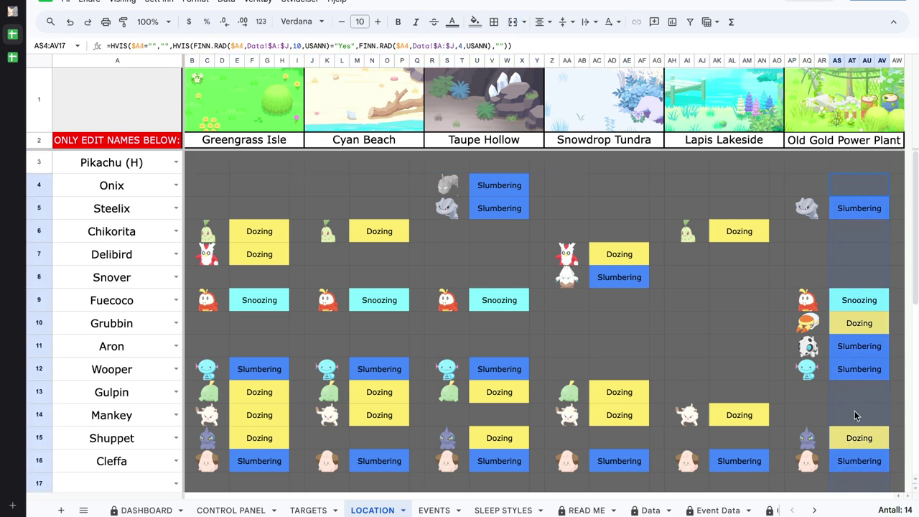
pyautogui.click(858, 350)
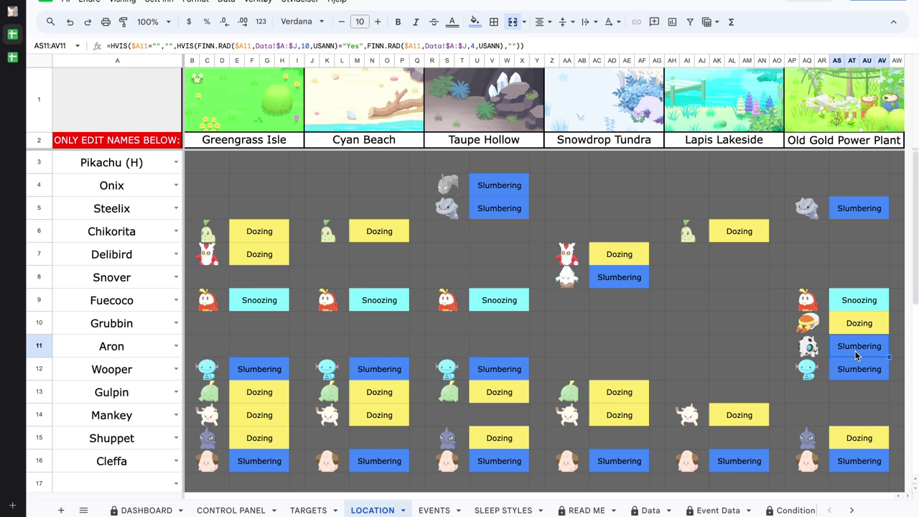
pyautogui.click(854, 211)
pyautogui.click(848, 466)
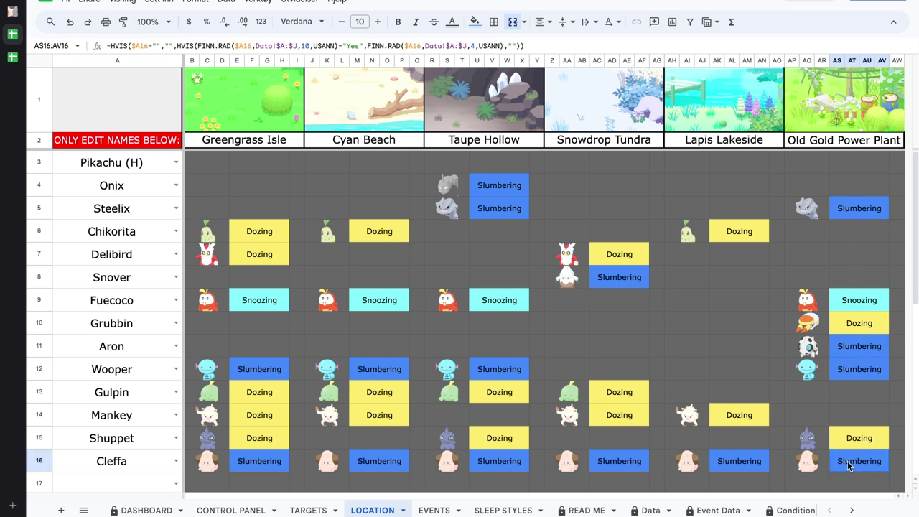
pyautogui.click(849, 443)
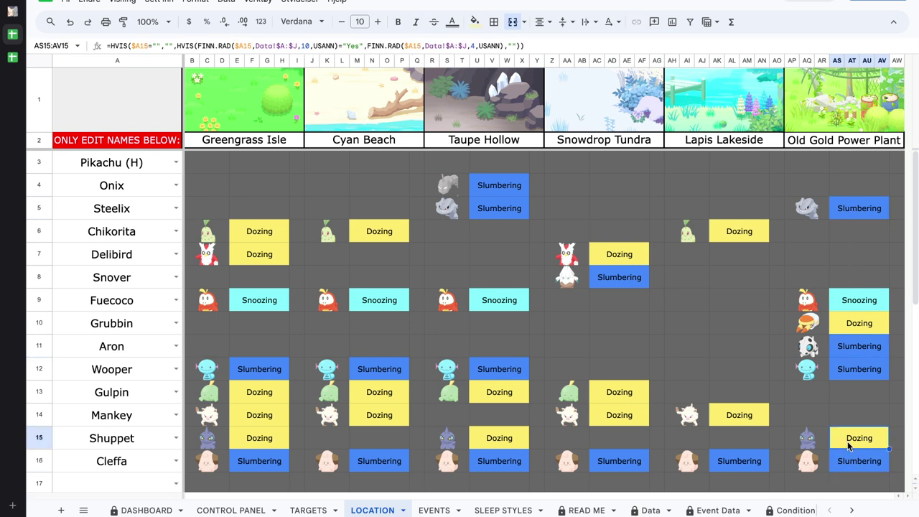
pyautogui.click(856, 327)
pyautogui.click(850, 305)
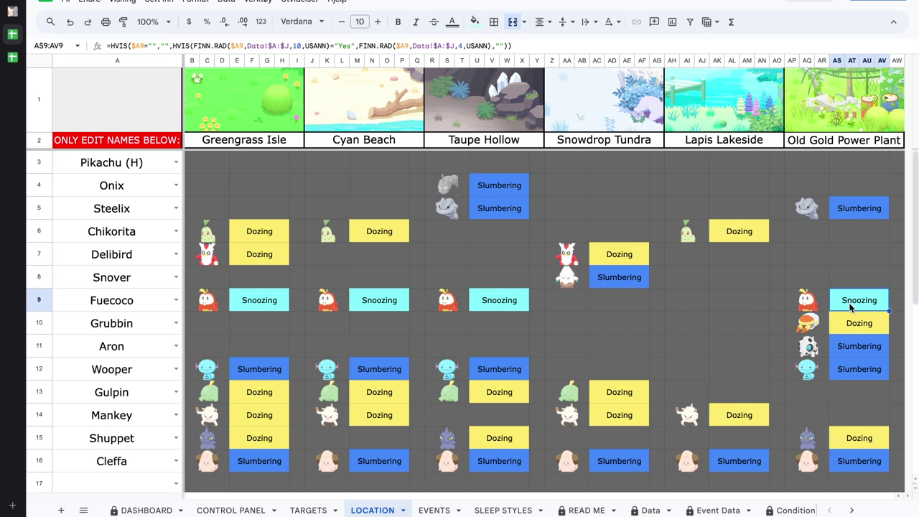
pyautogui.moveTo(854, 165); pyautogui.dragTo(866, 480)
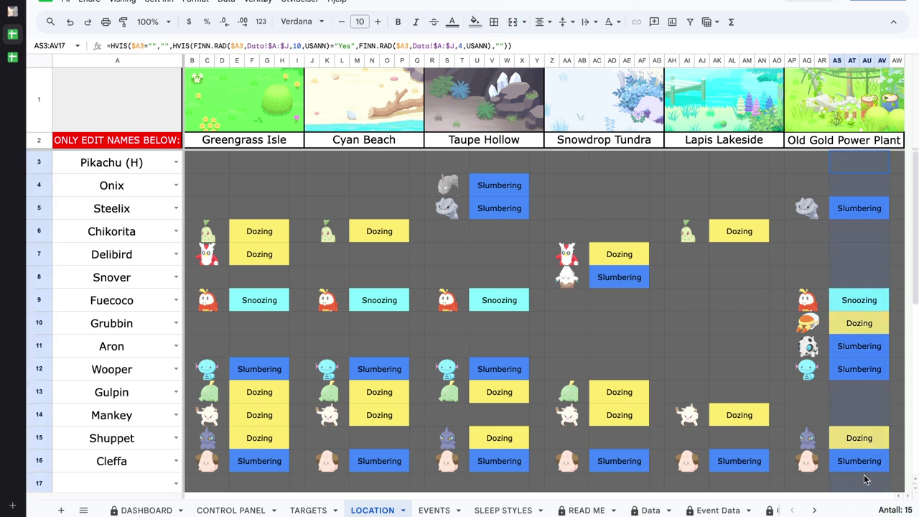
pyautogui.click(851, 203)
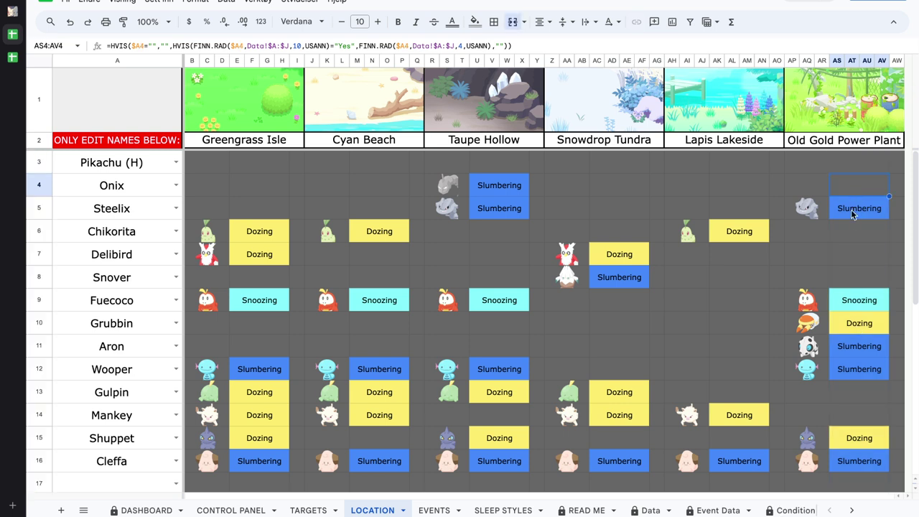
pyautogui.moveTo(853, 216); pyautogui.dragTo(857, 480)
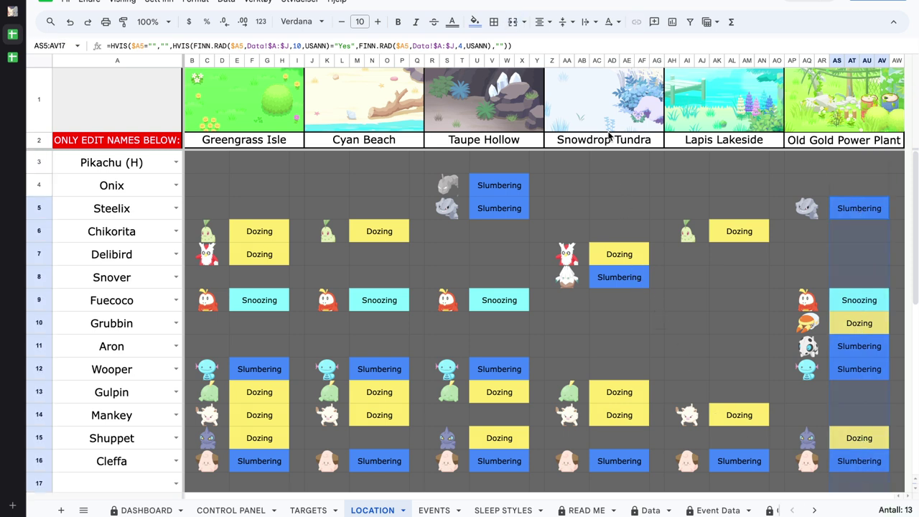
pyautogui.moveTo(609, 125); pyautogui.dragTo(602, 471)
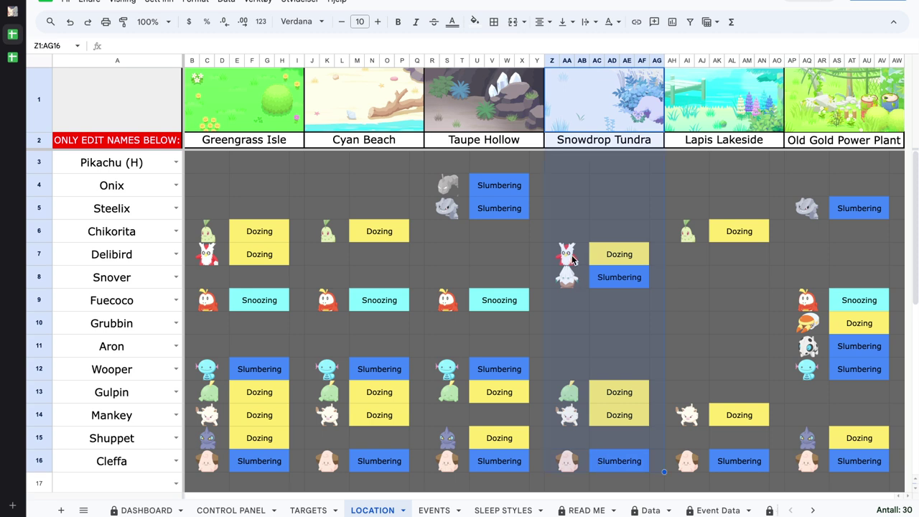
pyautogui.moveTo(567, 254); pyautogui.dragTo(622, 257)
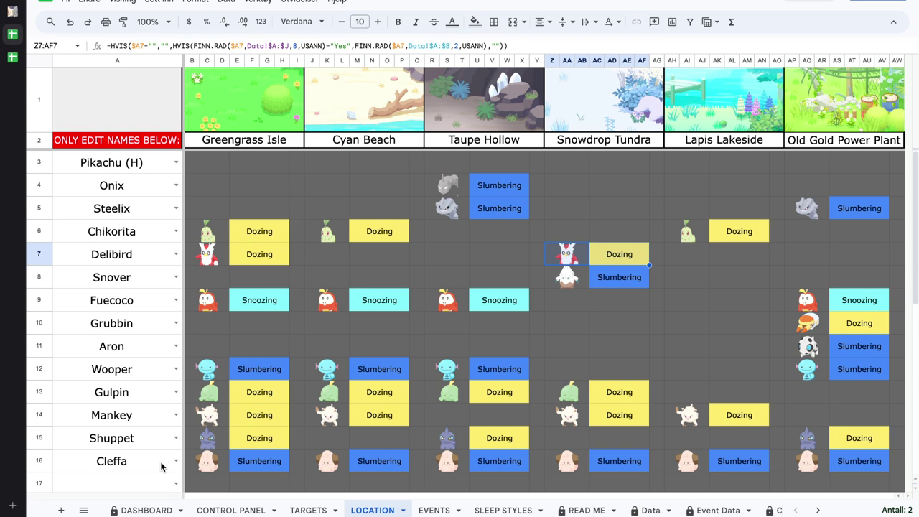
# Step: Open the EVENTS sheet and set the chosen event in K9 to Sleep Style Discovery Week
pyautogui.click(433, 510)
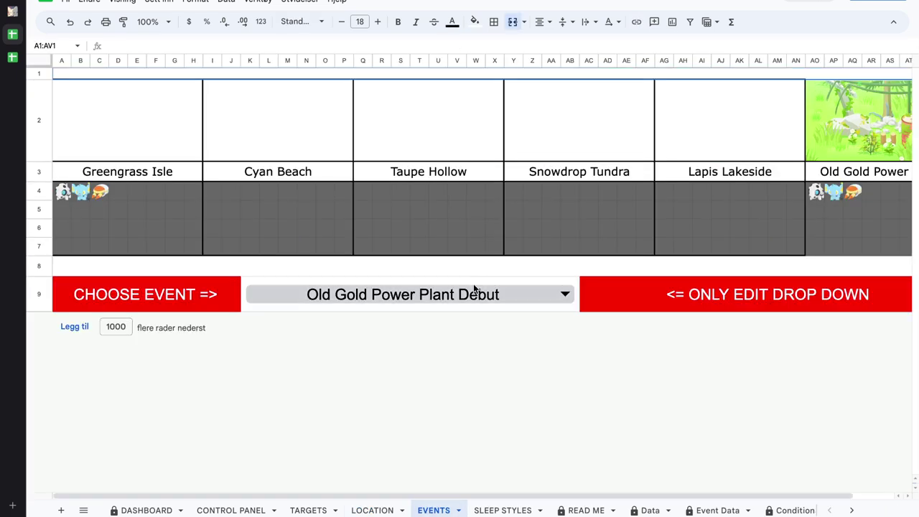
pyautogui.doubleClick(546, 294)
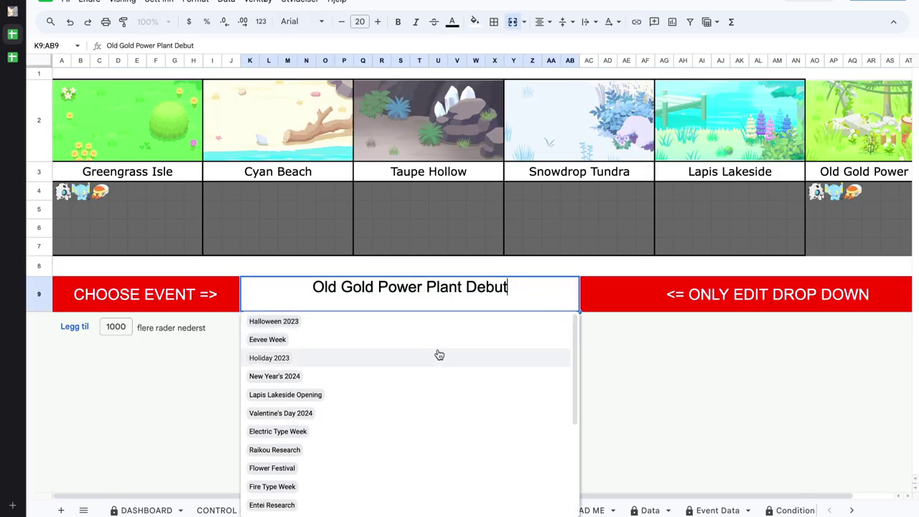
pyautogui.scroll(-3, 440, 355)
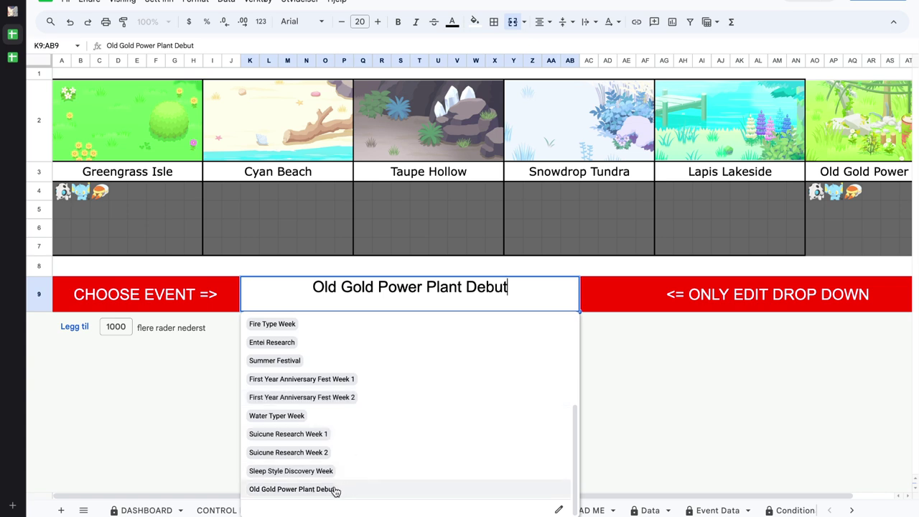
pyautogui.click(291, 471)
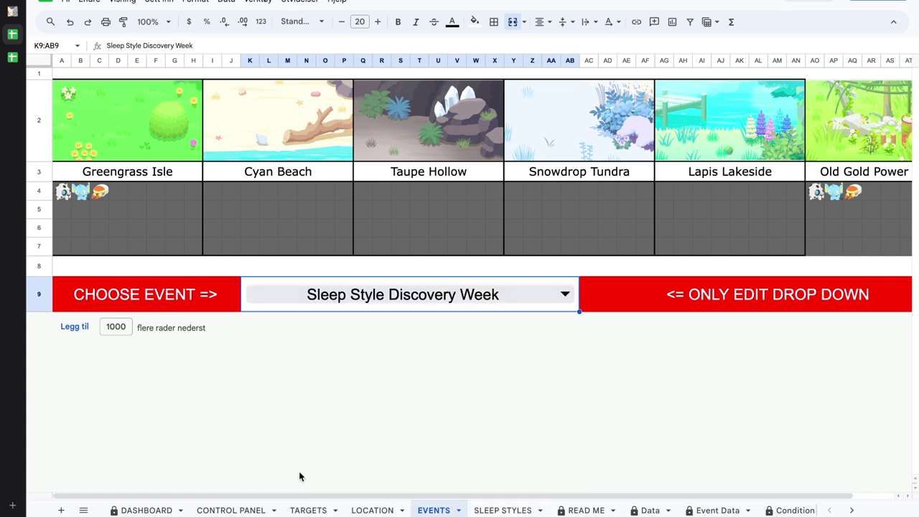
# Step: Browse the event options in K9 and set the chosen event to Halloween 2023
pyautogui.doubleClick(401, 293)
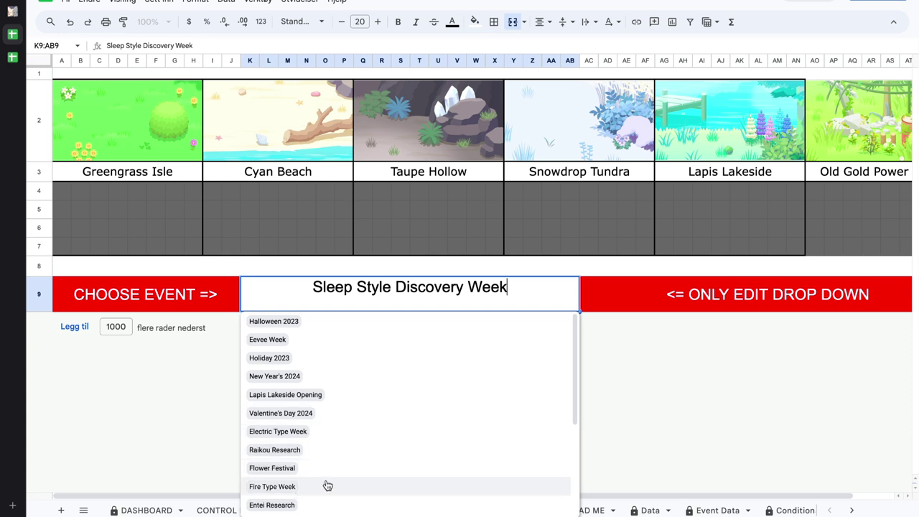
pyautogui.scroll(-3, 318, 485)
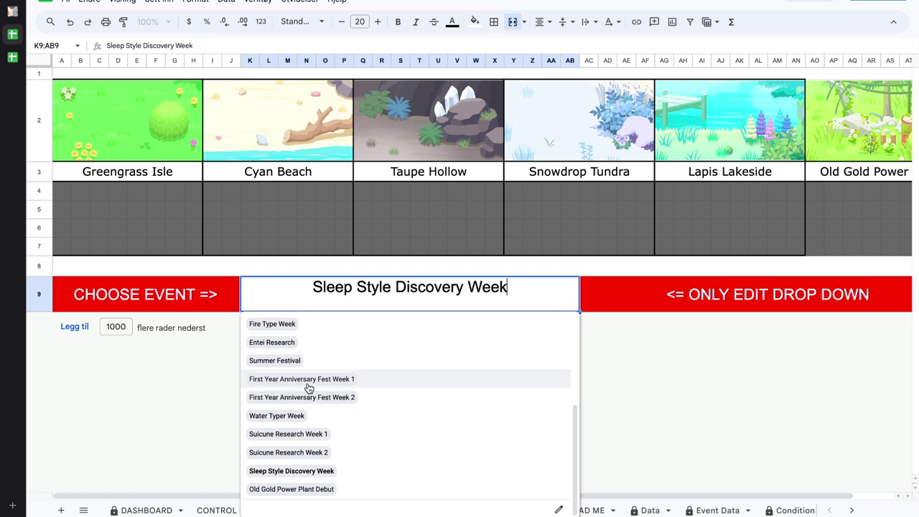
pyautogui.scroll(3, 305, 384)
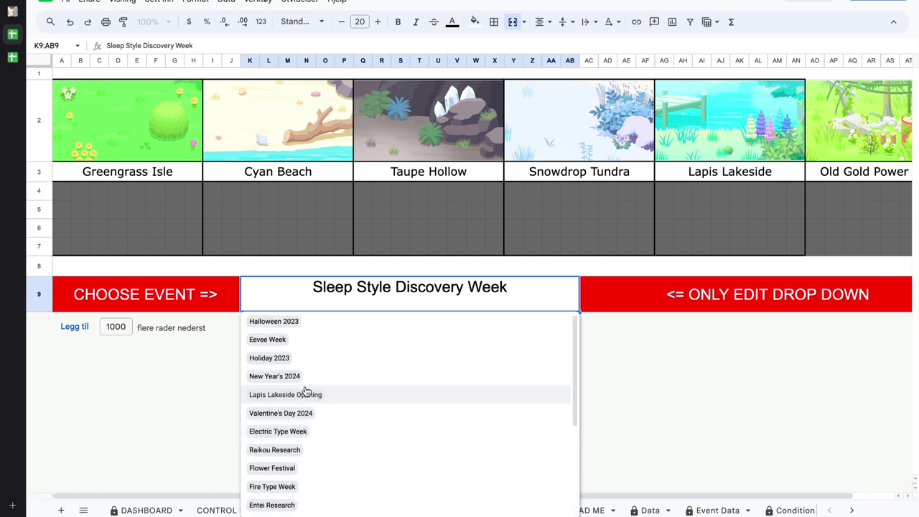
pyautogui.click(285, 324)
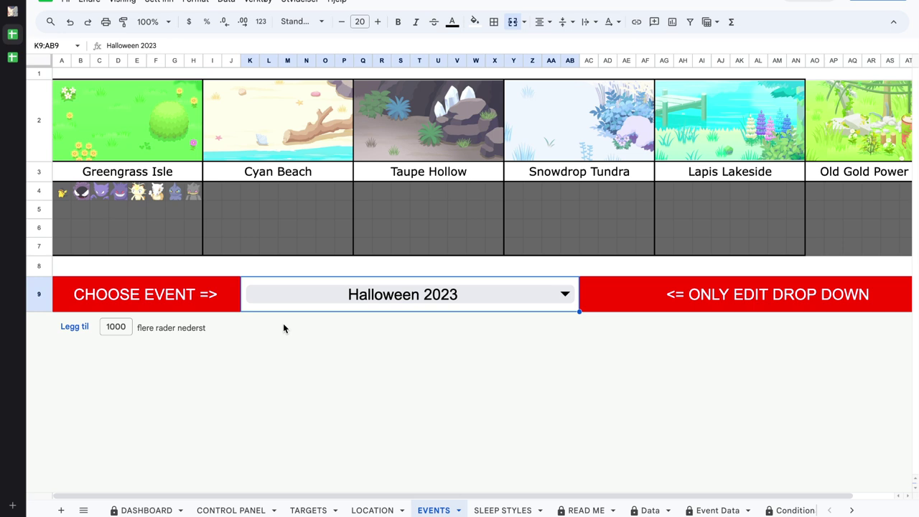
# Step: Change the chosen event in K9 to Eevee Week
pyautogui.click(365, 299)
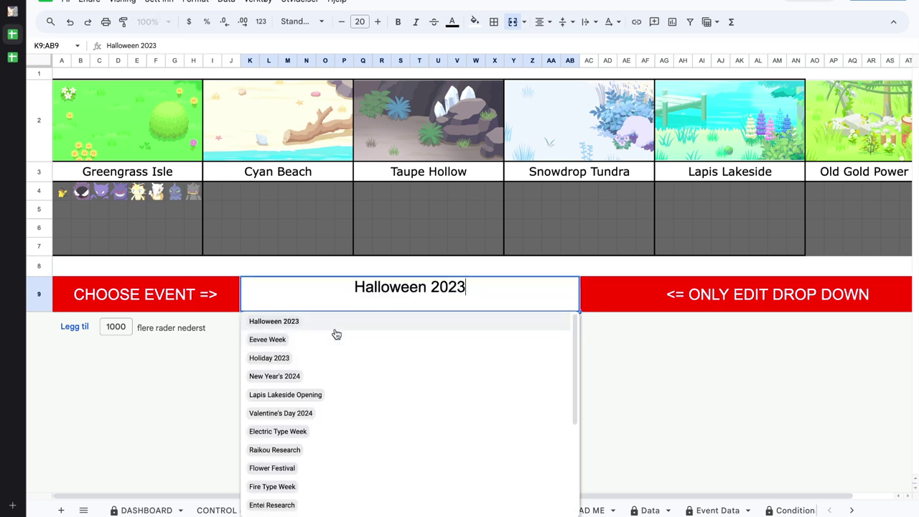
pyautogui.scroll(-2, 334, 332)
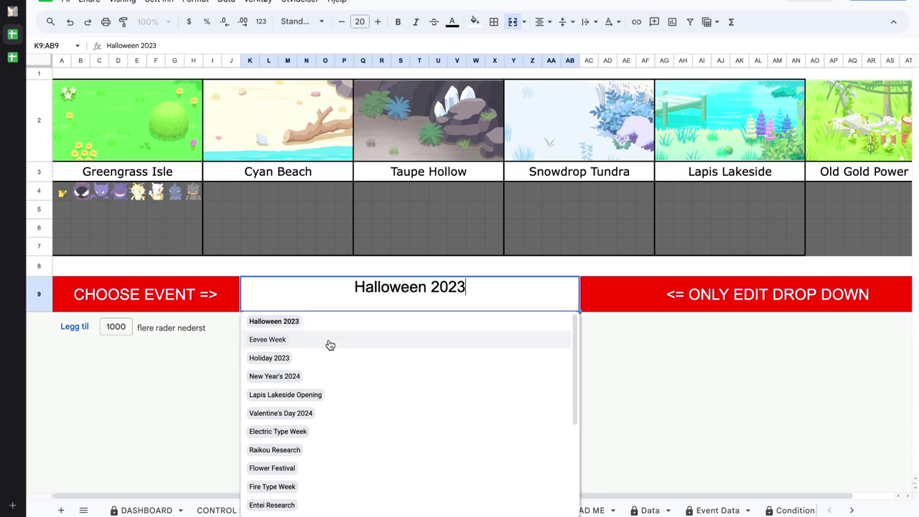
pyautogui.click(330, 343)
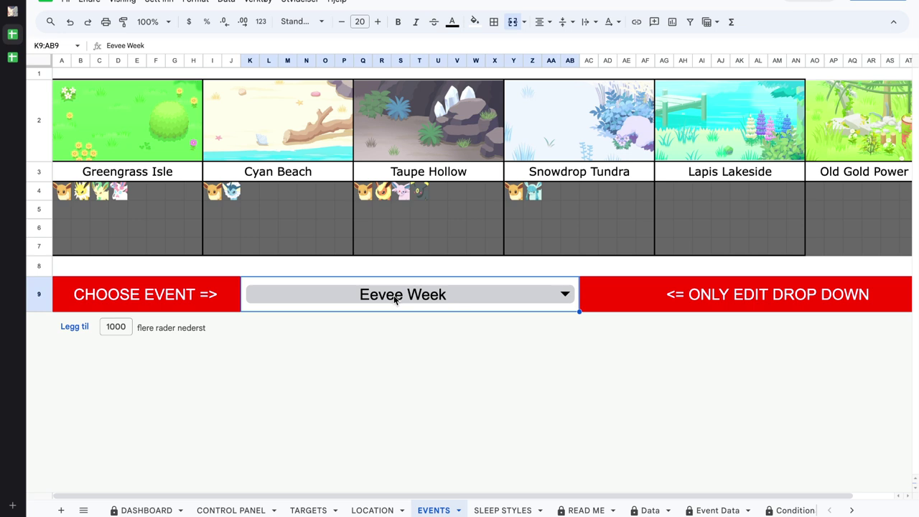
# Step: Change the chosen event in K9 to Holiday 2023
pyautogui.click(396, 299)
pyautogui.click(302, 358)
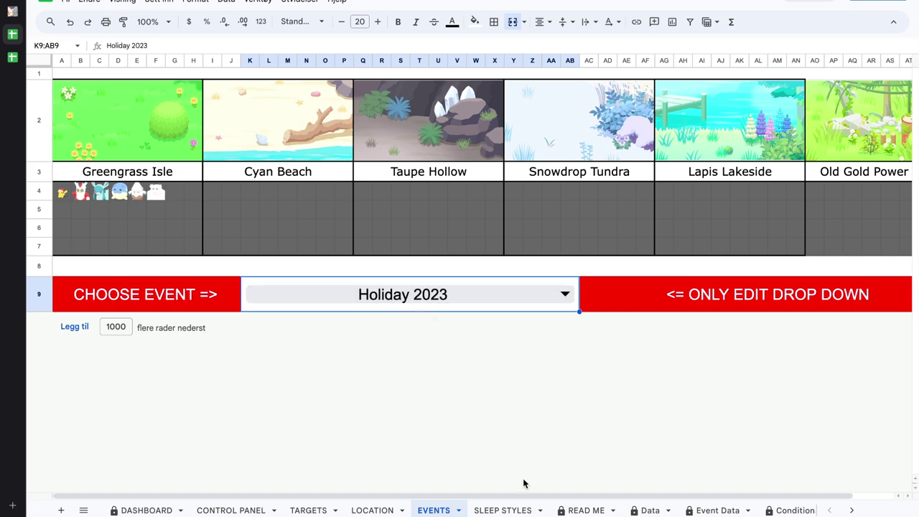
pyautogui.moveTo(530, 496); pyautogui.dragTo(480, 499)
# Step: Examine the Greengrass Isle event Pokémon area A4:H7 and the list of selectable events without changing the selection
pyautogui.click(170, 208)
pyautogui.click(341, 281)
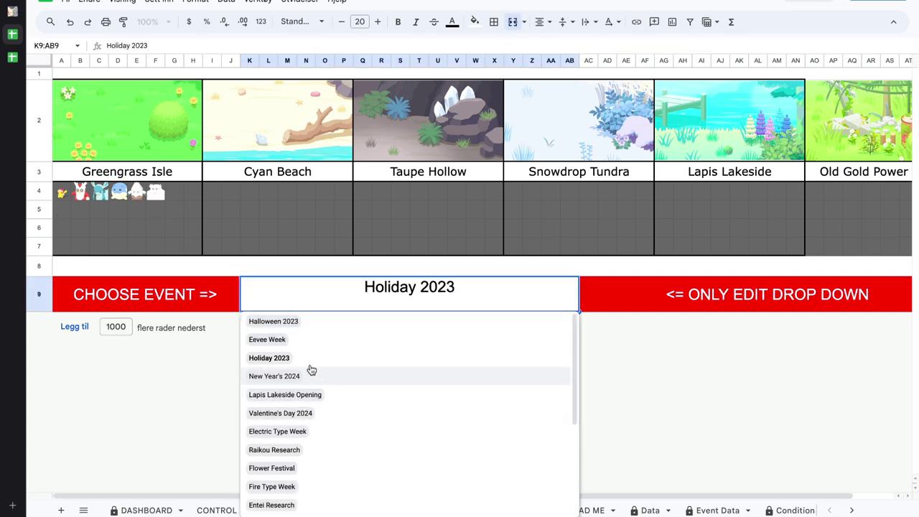
pyautogui.click(179, 202)
pyautogui.keyDown('shift'); pyautogui.click(64, 251); pyautogui.keyUp('shift')
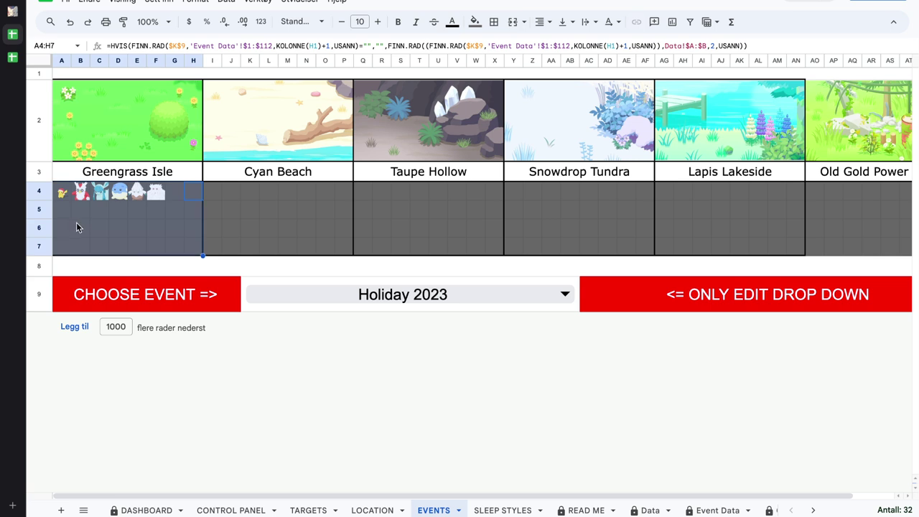
pyautogui.doubleClick(368, 293)
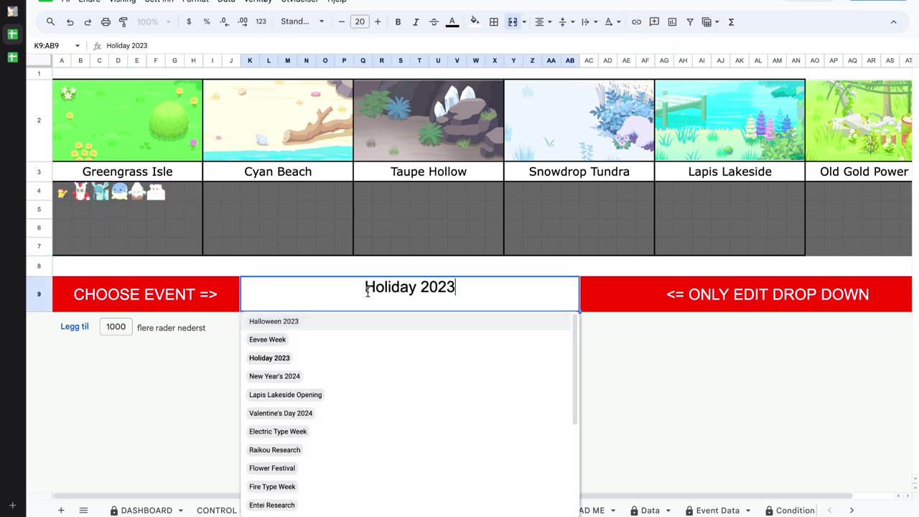
pyautogui.click(307, 229)
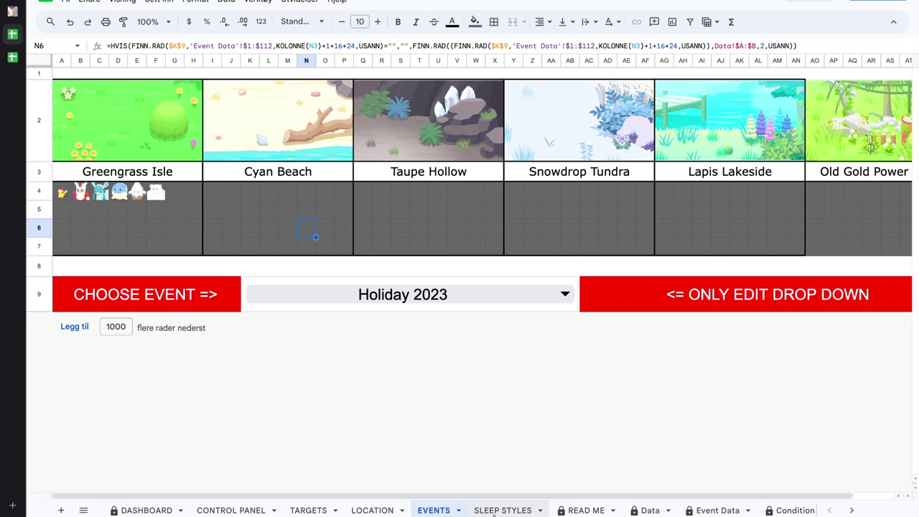
# Step: Review the star checkboxes and Ditto columns on the SLEEP STYLES sheet, and return to the DASHBOARD sheet
pyautogui.click(503, 511)
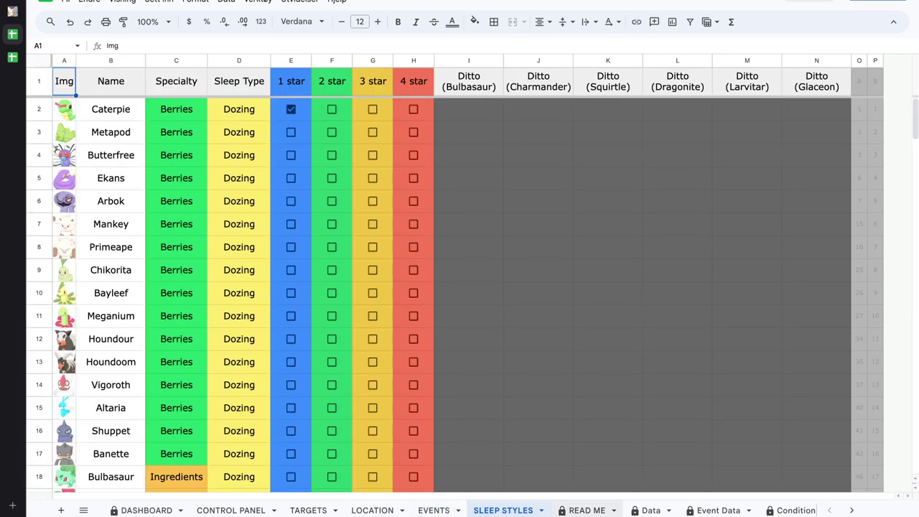
pyautogui.click(158, 512)
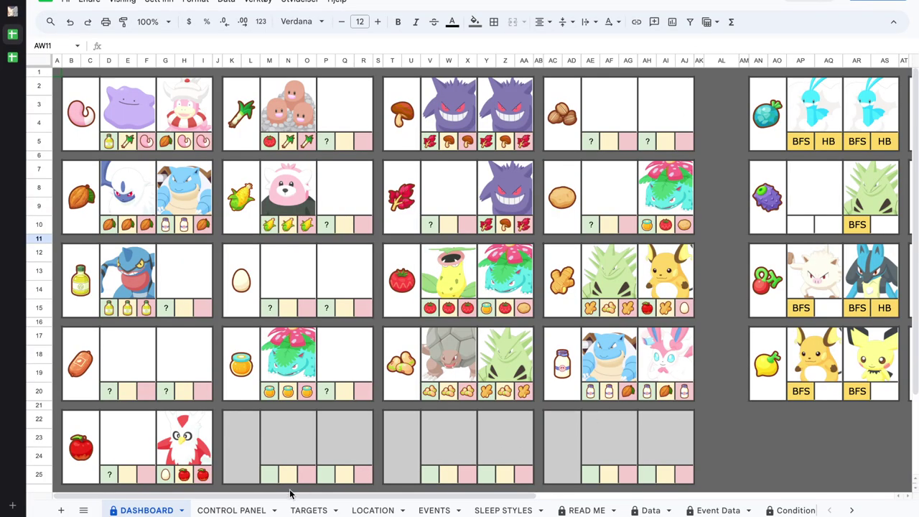
# Step: On the CONTROL PANEL sheet, select in turn the secondary specialists' Pokémon, L30 and L60 input columns, rows 4 to 20
pyautogui.click(237, 510)
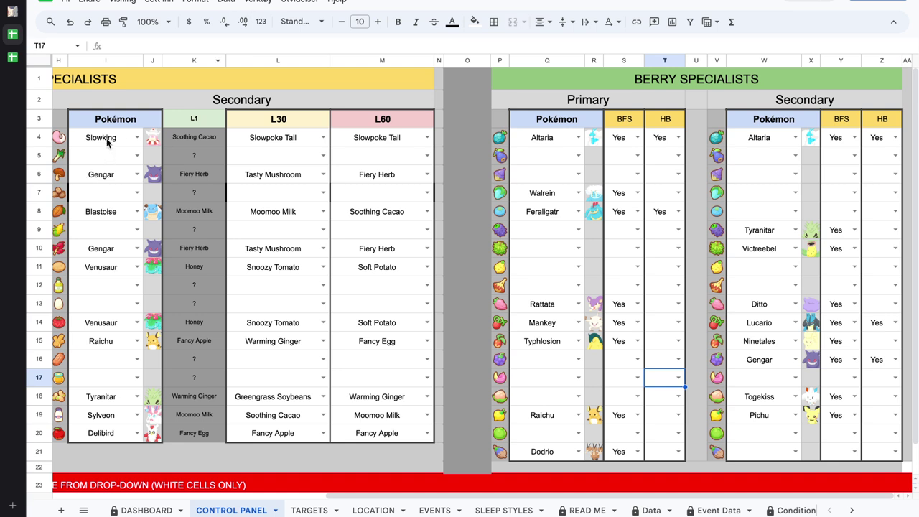
pyautogui.moveTo(102, 137); pyautogui.dragTo(128, 431)
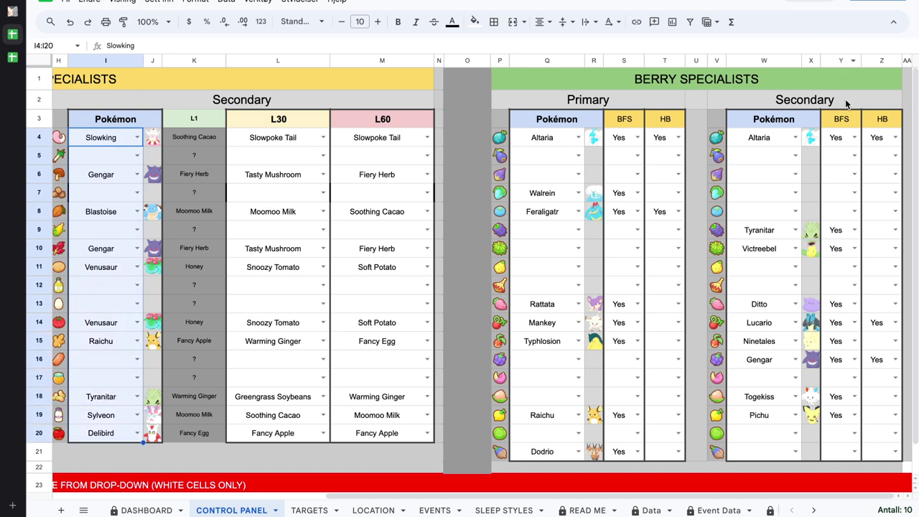
pyautogui.moveTo(255, 143); pyautogui.dragTo(281, 435)
pyautogui.moveTo(363, 141); pyautogui.dragTo(361, 435)
# Step: Select in turn the berry specialists' input ranges for primary (Q4:Q21, S4:T21) and secondary Pokémon (W4:W21, Y4:Z21)
pyautogui.moveTo(564, 147); pyautogui.dragTo(564, 453)
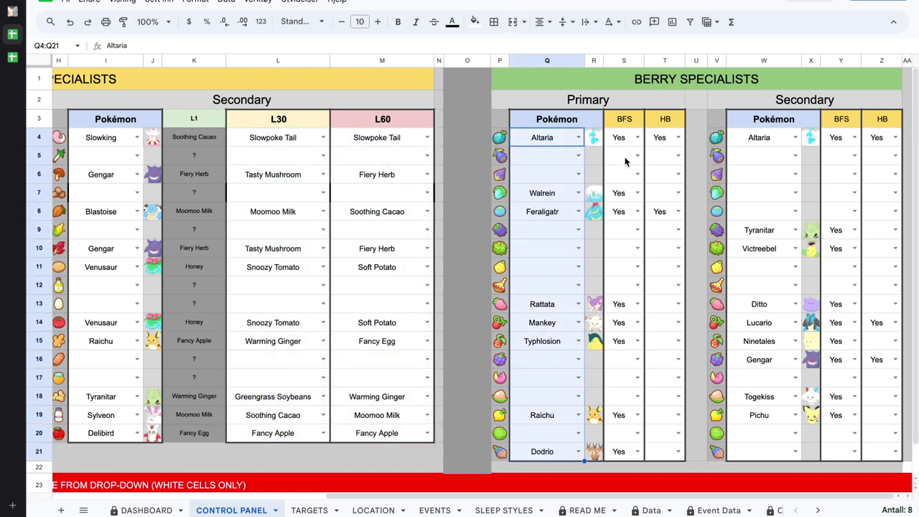
pyautogui.moveTo(625, 137); pyautogui.dragTo(663, 453)
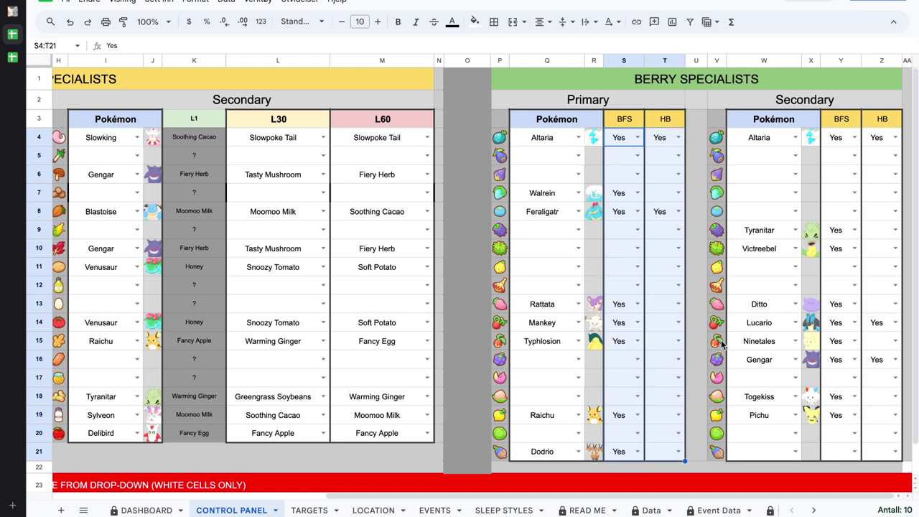
pyautogui.moveTo(767, 139); pyautogui.dragTo(772, 453)
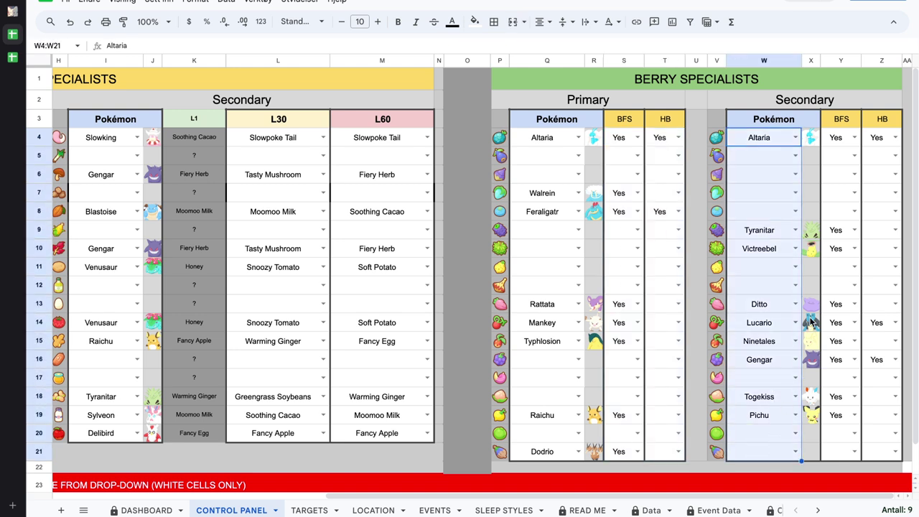
pyautogui.moveTo(844, 139); pyautogui.dragTo(862, 454)
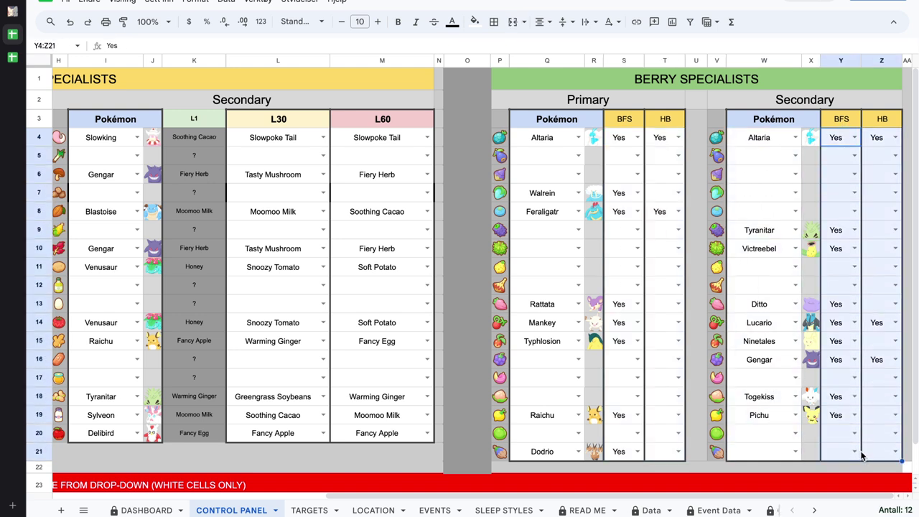
# Step: Look over the TARGETS sheet and the CONTROL PANEL again, and return to the DASHBOARD sheet with cell J16 selected
pyautogui.click(309, 509)
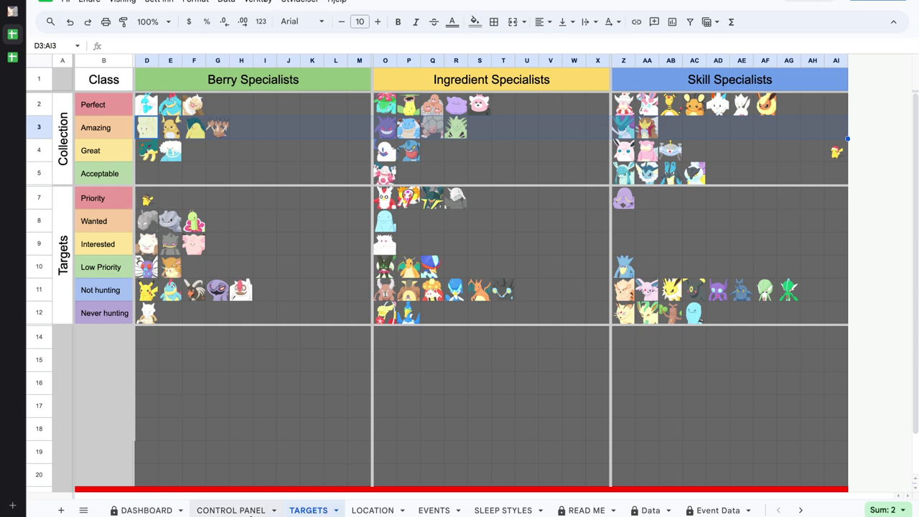
pyautogui.click(237, 510)
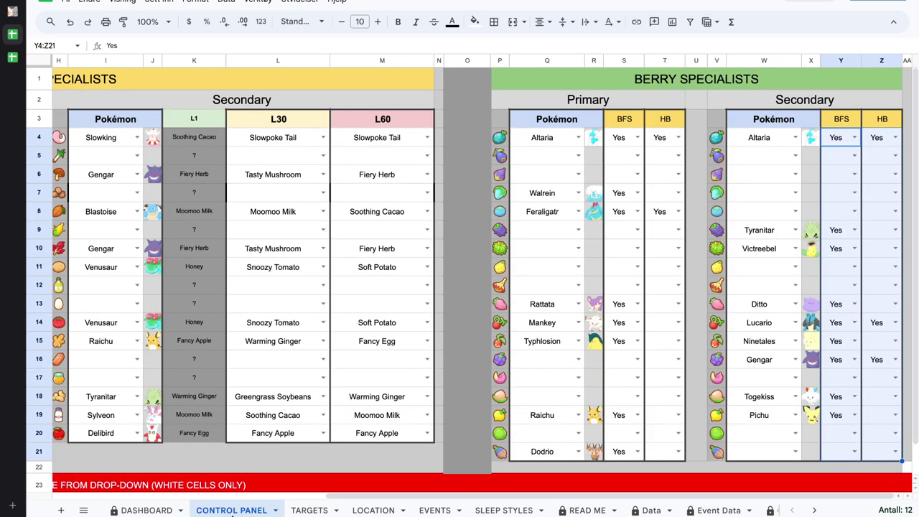
pyautogui.click(150, 510)
pyautogui.click(218, 325)
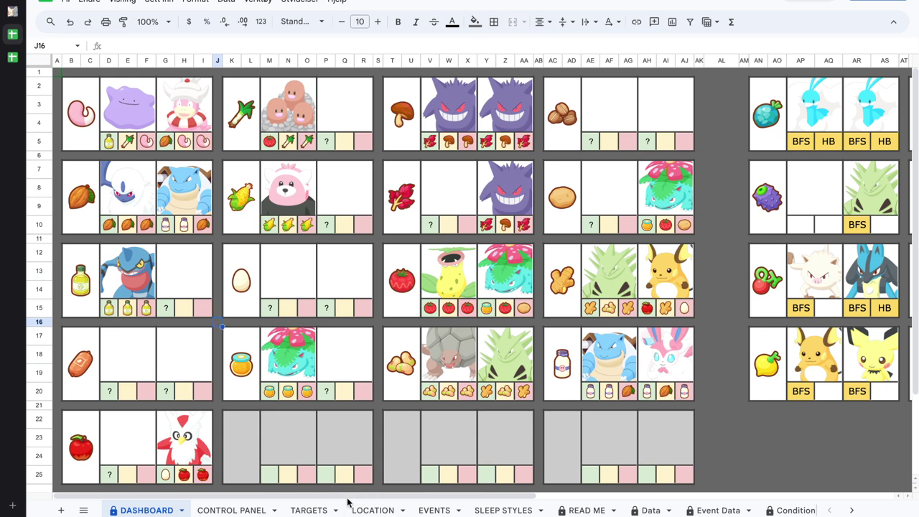
pyautogui.moveTo(361, 500); pyautogui.dragTo(271, 494)
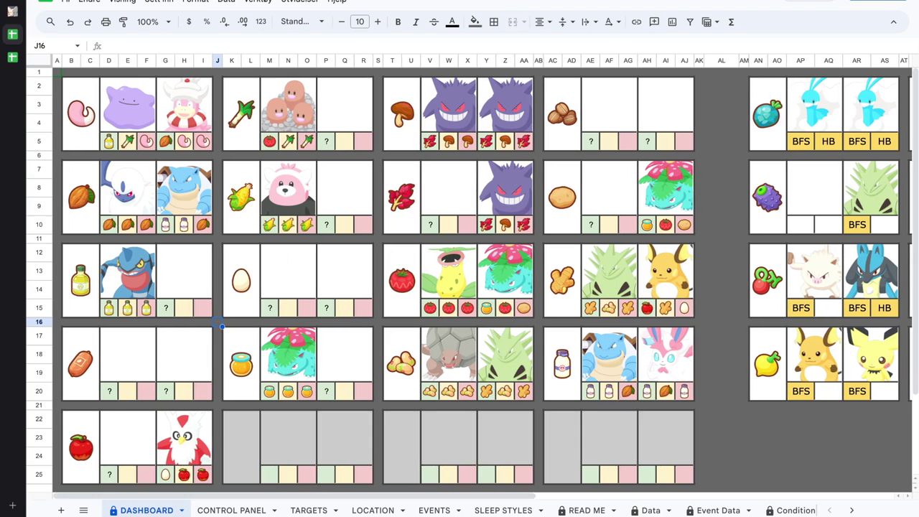